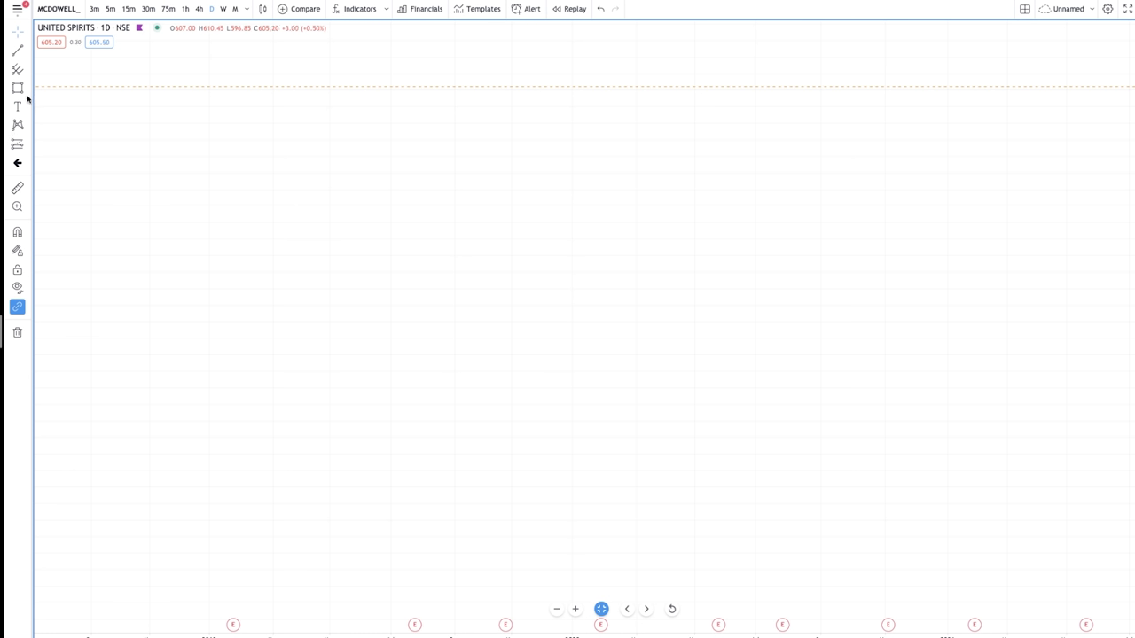
# Brush sample sideways, falling and rising price curves on the empty chart area and clear the drawings.
pyautogui.click(21, 91)
pyautogui.click(57, 86)
pyautogui.moveTo(154, 394)
pyautogui.mouseDown()
pyautogui.moveTo(241, 341)
pyautogui.moveTo(581, 282)
pyautogui.moveTo(776, 360)
pyautogui.mouseUp()
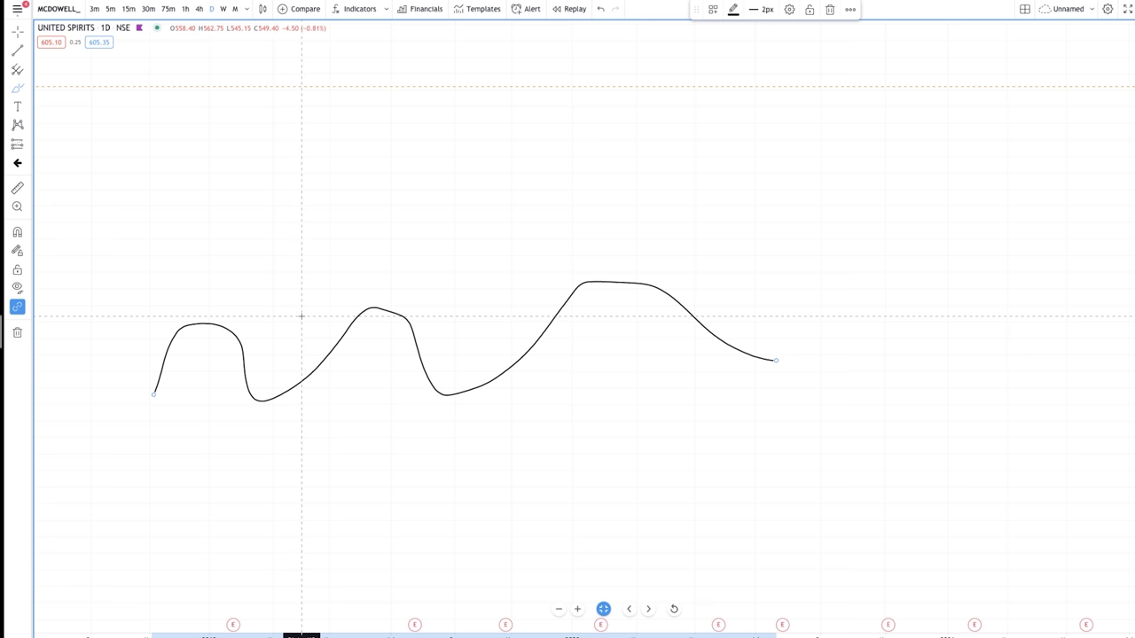
pyautogui.moveTo(184, 71)
pyautogui.mouseDown()
pyautogui.moveTo(644, 264)
pyautogui.moveTo(873, 408)
pyautogui.mouseUp()
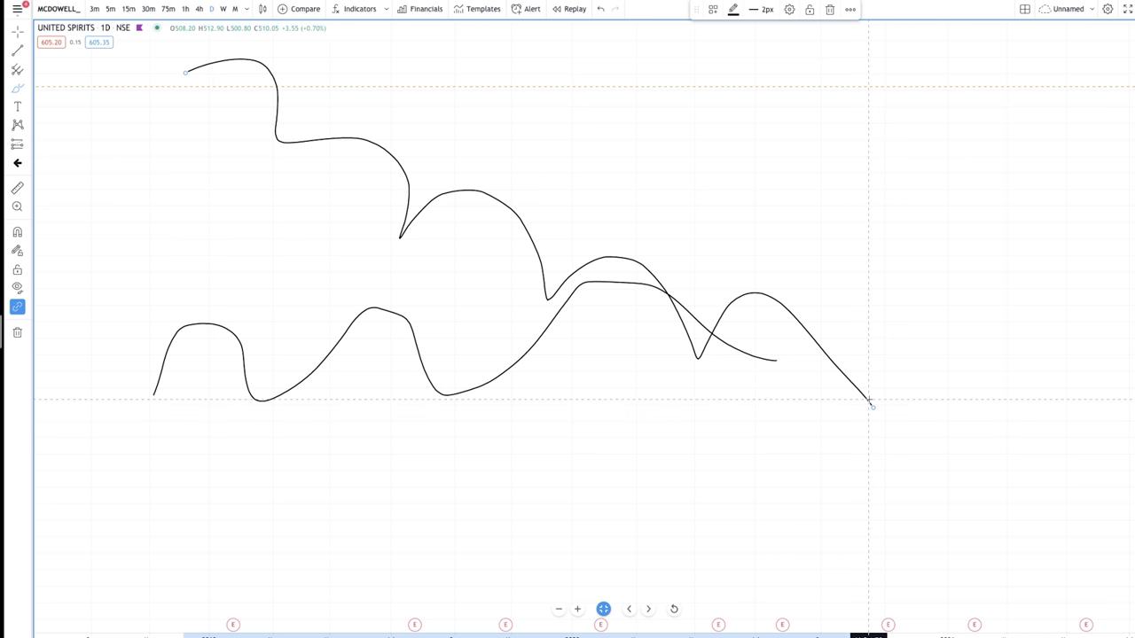
pyautogui.moveTo(161, 88)
pyautogui.mouseDown()
pyautogui.moveTo(532, 227)
pyautogui.moveTo(819, 387)
pyautogui.mouseUp()
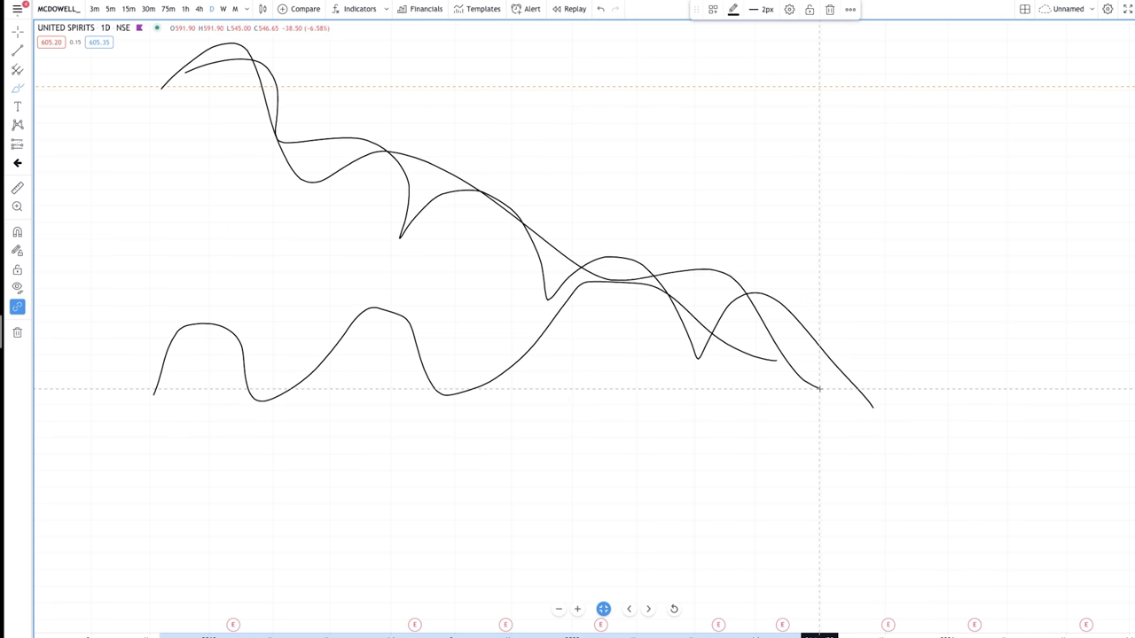
pyautogui.click(16, 332)
pyautogui.moveTo(96, 557)
pyautogui.mouseDown()
pyautogui.moveTo(122, 431)
pyautogui.moveTo(298, 186)
pyautogui.moveTo(464, 83)
pyautogui.moveTo(524, 30)
pyautogui.moveTo(527, 64)
pyautogui.mouseUp()
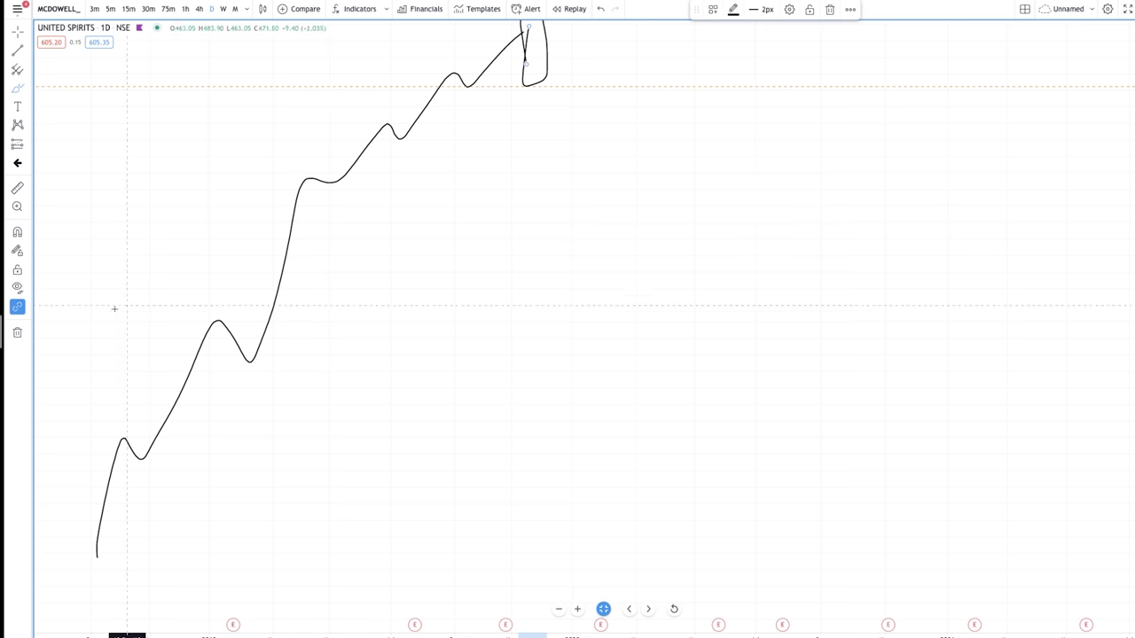
pyautogui.click(17, 333)
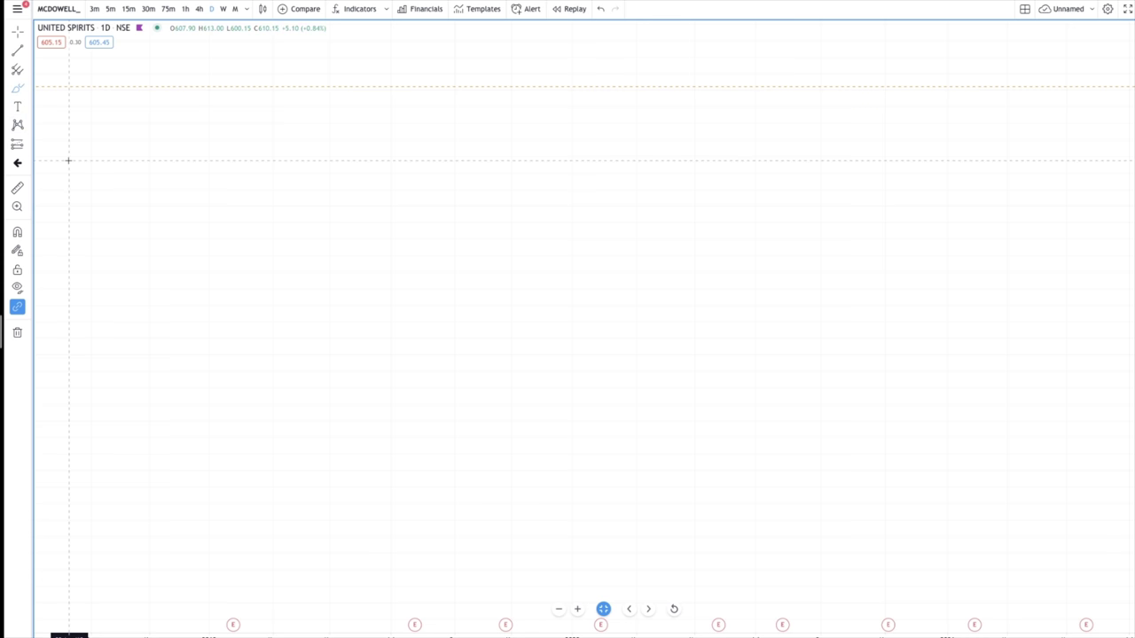
# Brush a bullish engulfing sketch: a falling curve, a circled small candle, and a taller candle beside it marked with an arrow.
pyautogui.click(18, 89)
pyautogui.click(51, 89)
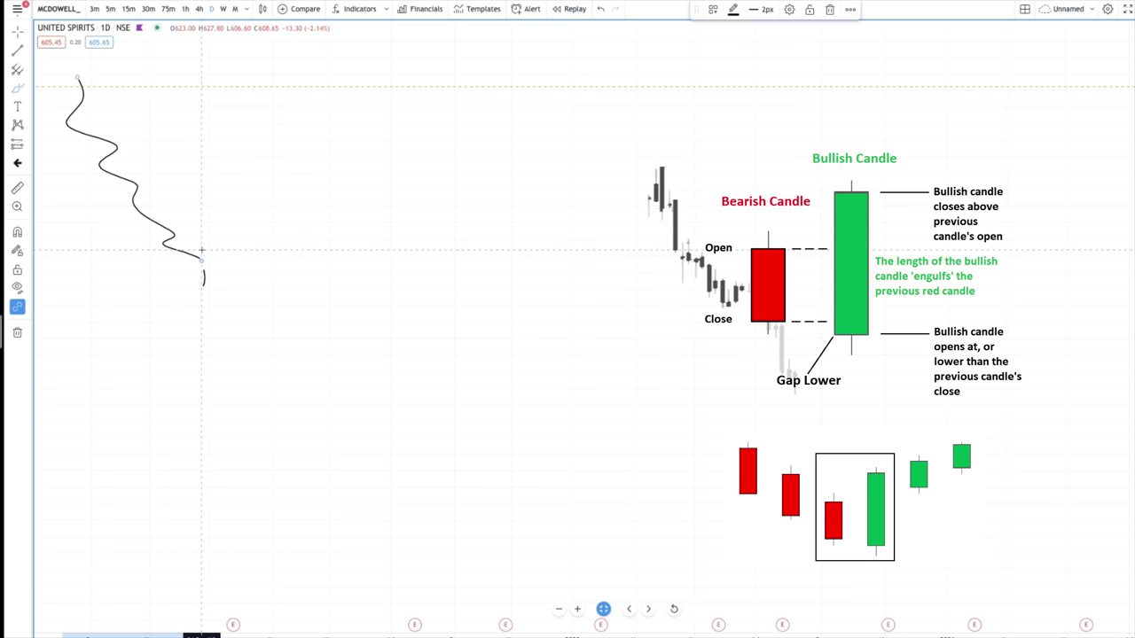
pyautogui.moveTo(202, 259)
pyautogui.mouseDown()
pyautogui.moveTo(214, 290)
pyautogui.moveTo(204, 249)
pyautogui.moveTo(203, 270)
pyautogui.mouseUp()
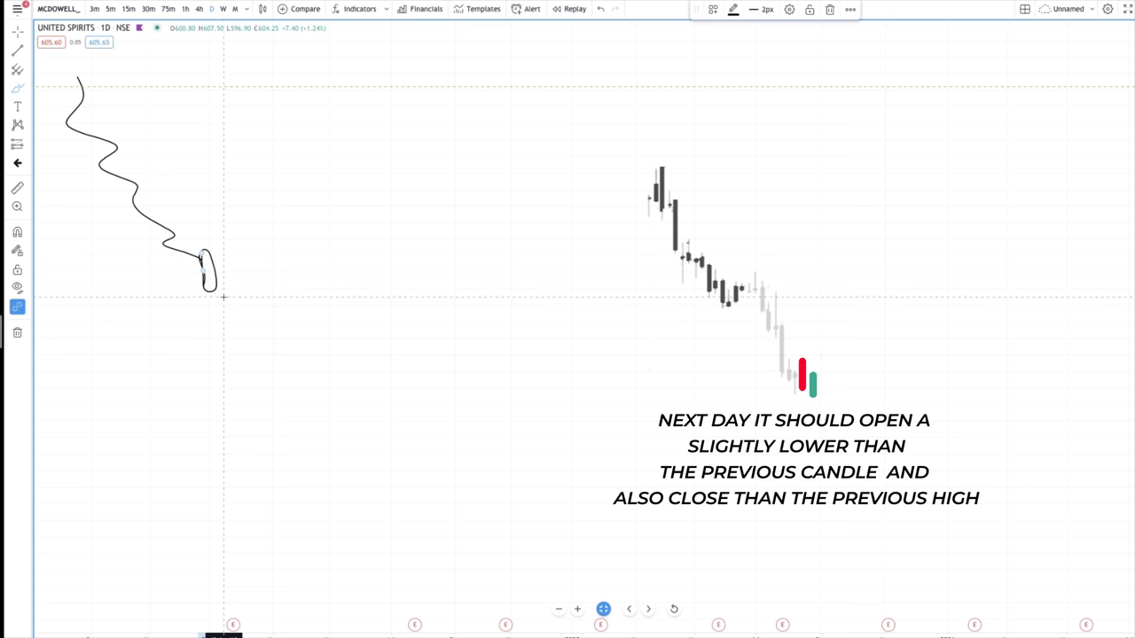
pyautogui.moveTo(227, 296)
pyautogui.mouseDown()
pyautogui.moveTo(272, 298)
pyautogui.moveTo(258, 298)
pyautogui.moveTo(247, 205)
pyautogui.moveTo(229, 229)
pyautogui.moveTo(228, 297)
pyautogui.mouseUp()
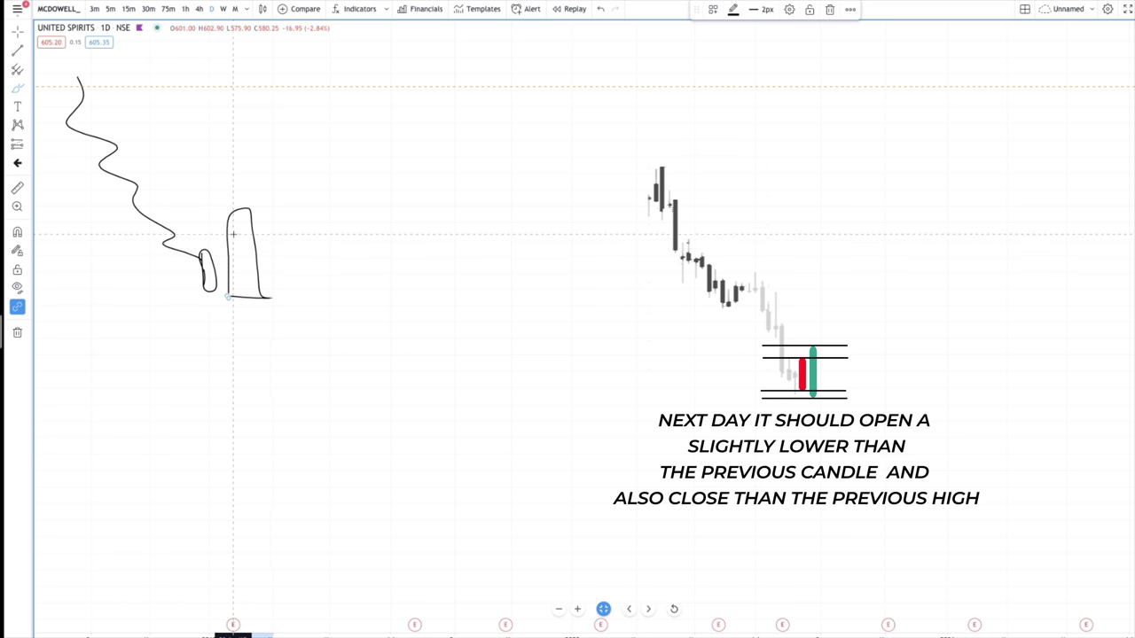
pyautogui.moveTo(218, 241)
pyautogui.mouseDown()
pyautogui.moveTo(179, 280)
pyautogui.moveTo(236, 277)
pyautogui.moveTo(187, 251)
pyautogui.mouseUp()
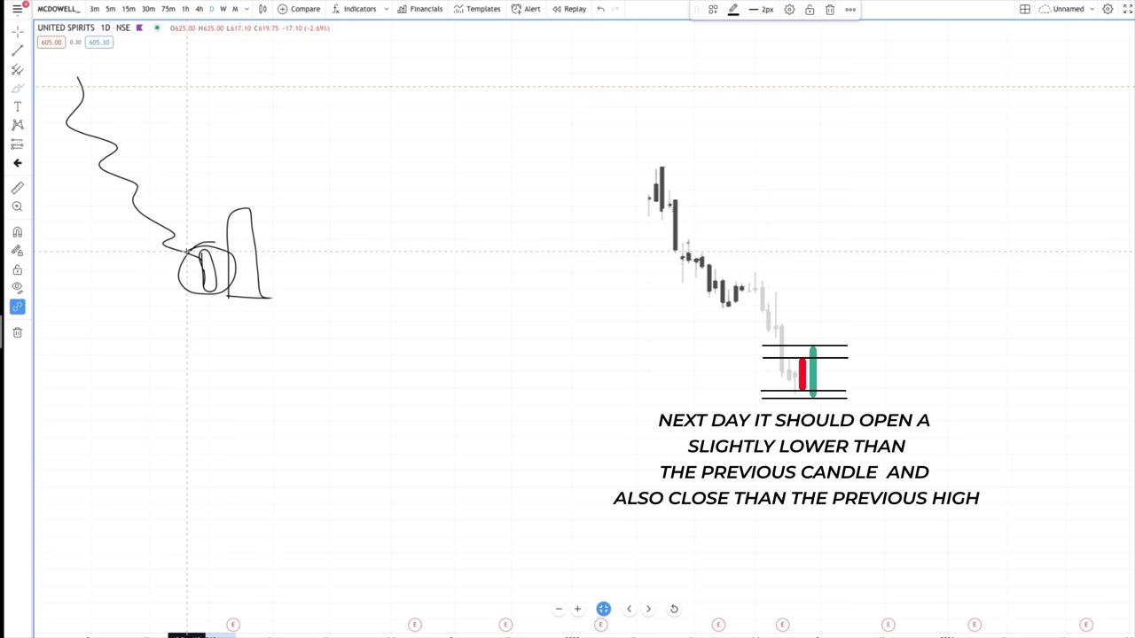
pyautogui.moveTo(308, 188)
pyautogui.mouseDown()
pyautogui.moveTo(259, 233)
pyautogui.moveTo(306, 235)
pyautogui.mouseUp()
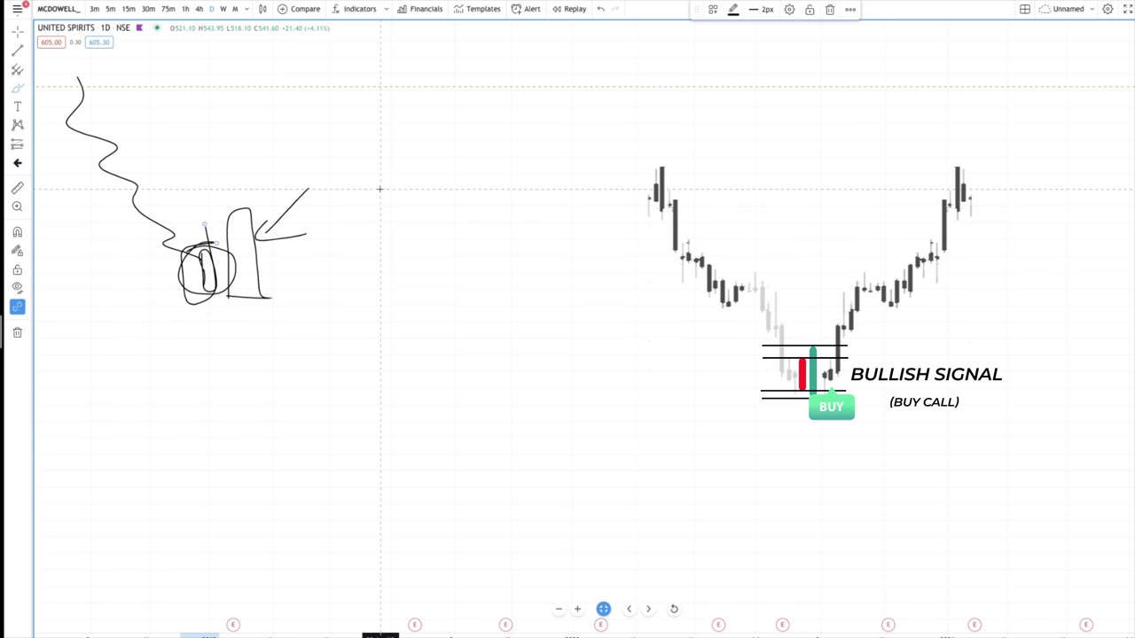
# Look through the United Spirits daily chart for a bullish engulfing pattern at the end of a decline.
pyautogui.moveTo(625, 158); pyautogui.dragTo(801, 552)
pyautogui.scroll(6, 788, 516)
pyautogui.moveTo(922, 452); pyautogui.dragTo(1100, 415)
pyautogui.moveTo(219, 315); pyautogui.dragTo(1064, 399)
pyautogui.scroll(-5, 346, 307)
pyautogui.scroll(5, 902, 398)
pyautogui.moveTo(902, 398); pyautogui.dragTo(266, 372)
pyautogui.scroll(5, 499, 464)
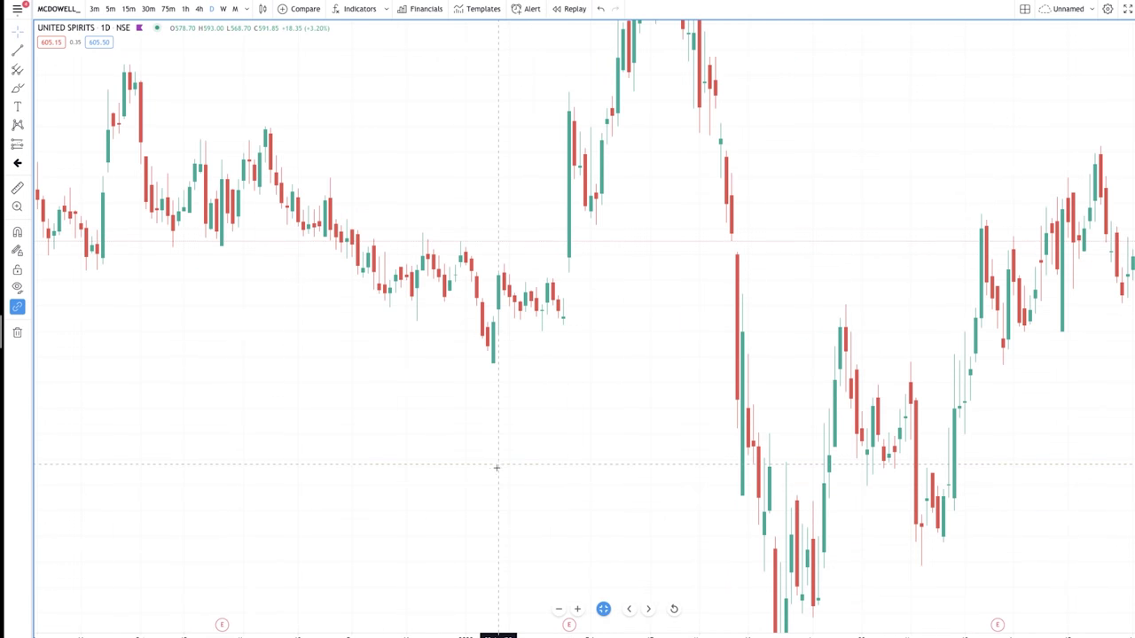
pyautogui.moveTo(497, 468); pyautogui.dragTo(480, 538)
pyautogui.scroll(-1, 638, 252)
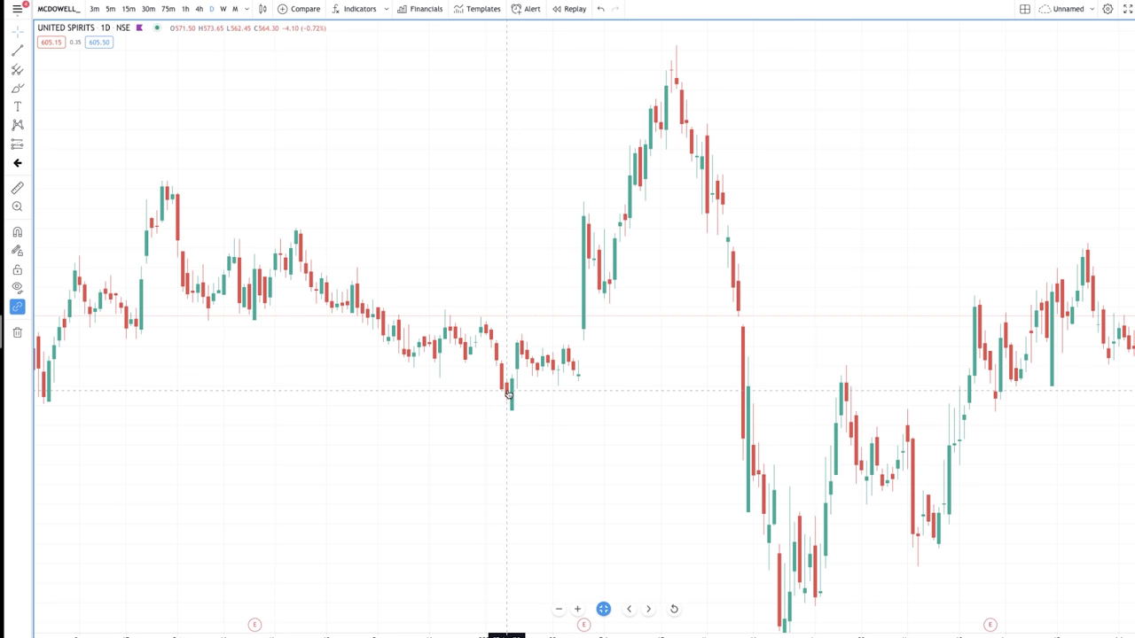
# Brush lines along the decline before the bullish engulfing low and the rally after it, and measure the rally.
pyautogui.click(17, 88)
pyautogui.moveTo(163, 177); pyautogui.dragTo(480, 330)
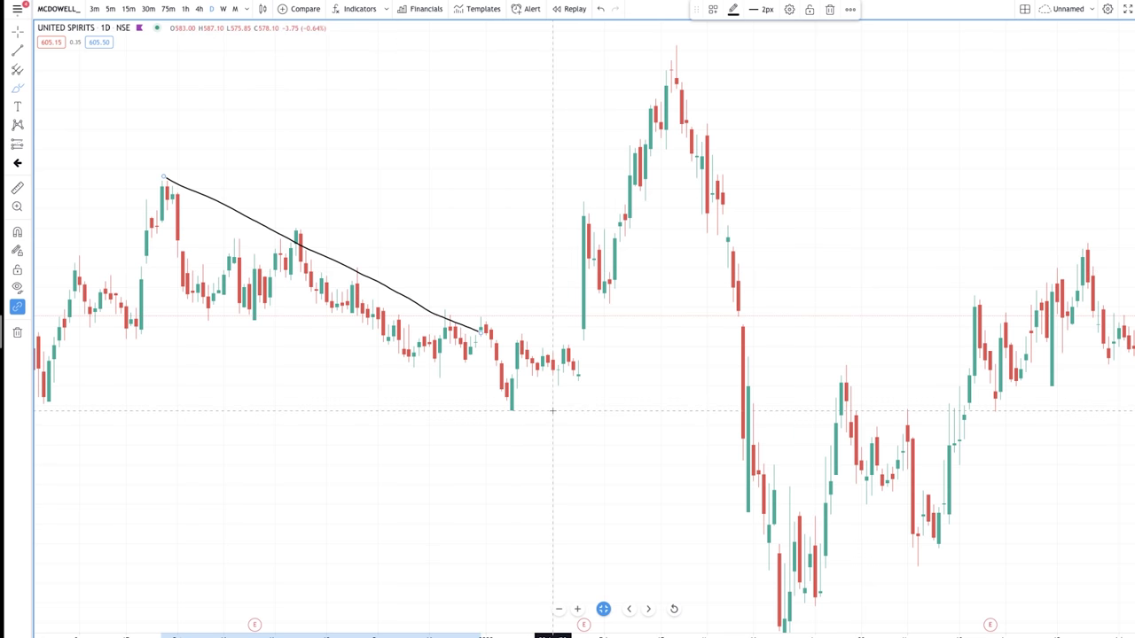
pyautogui.moveTo(544, 410); pyautogui.dragTo(681, 78)
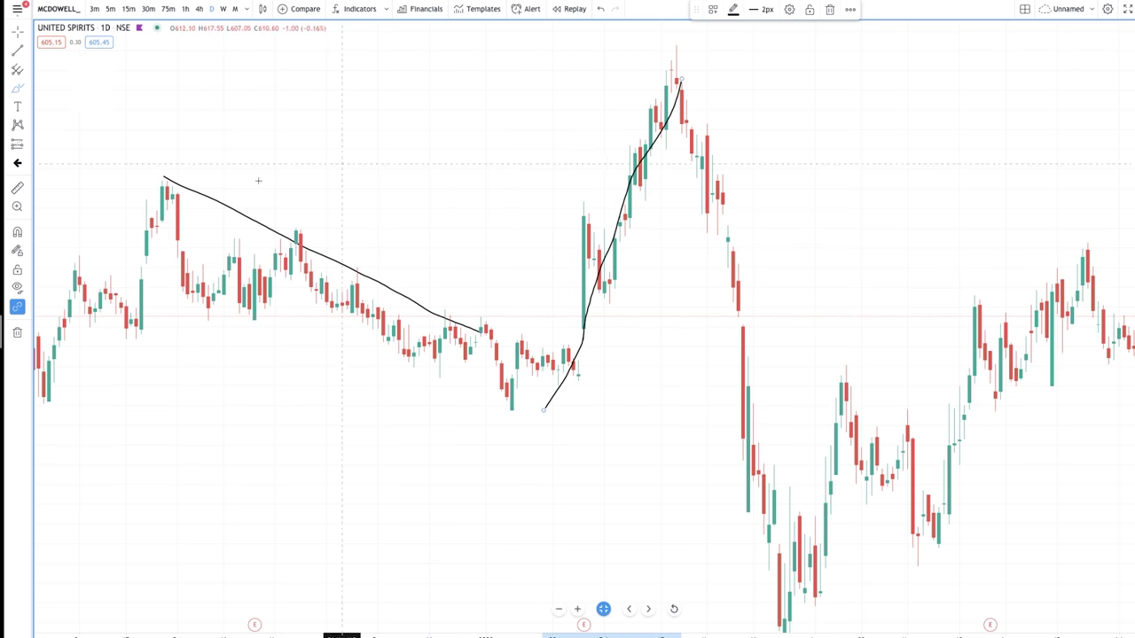
pyautogui.click(17, 188)
pyautogui.click(527, 379)
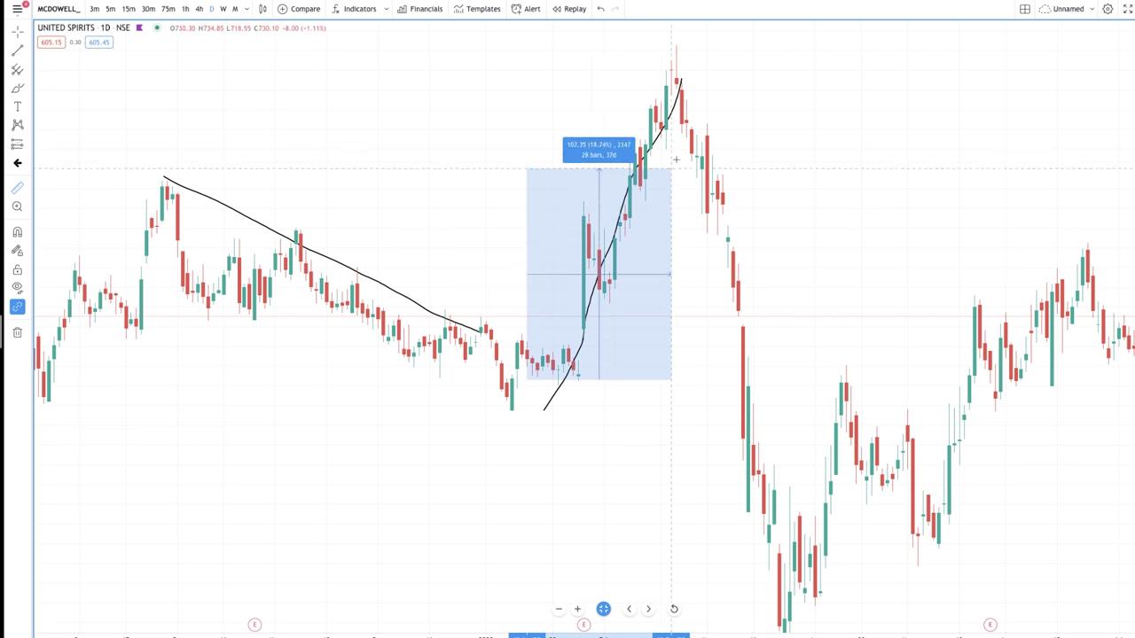
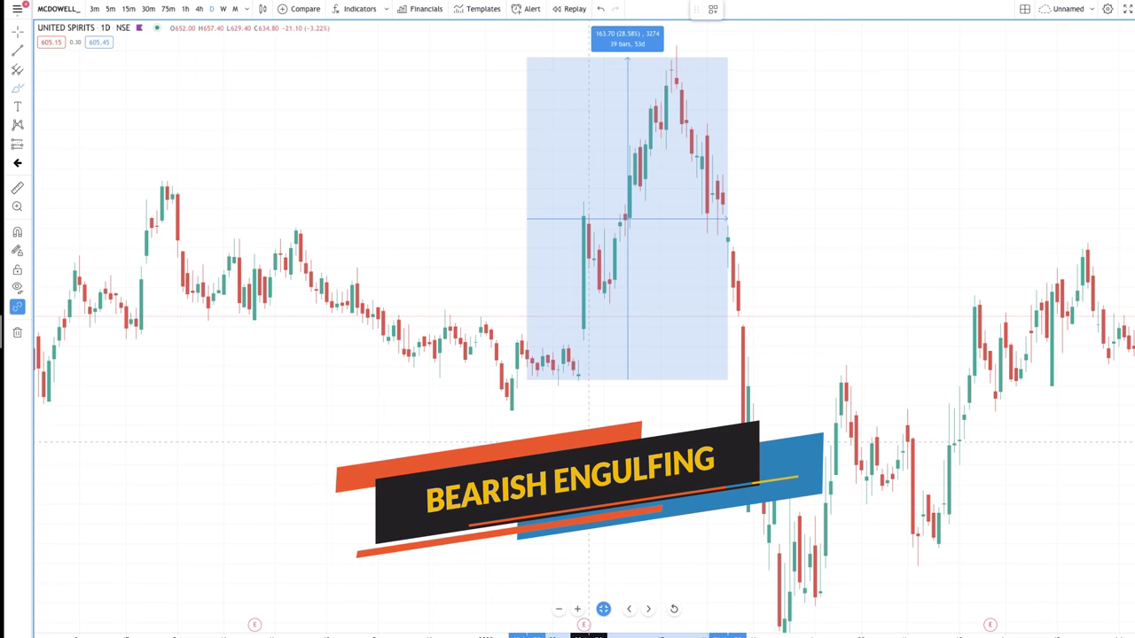
# Brush a bearish engulfing sketch on an empty chart area: a rising curve, a small candle, and a taller candle beside it.
pyautogui.moveTo(585, 445); pyautogui.dragTo(677, 176)
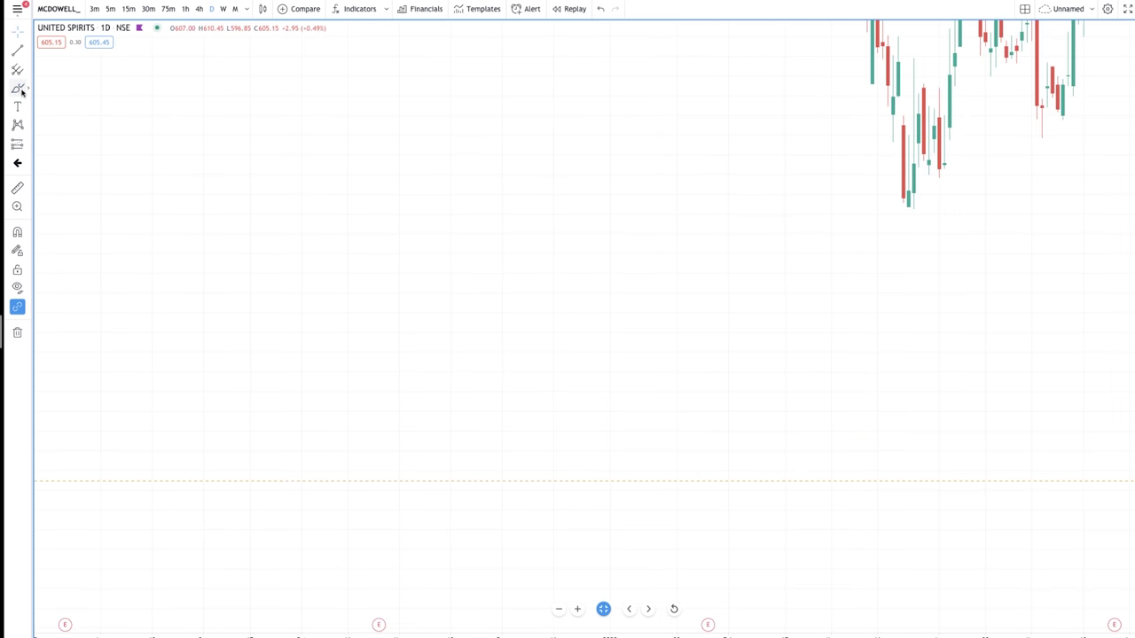
pyautogui.click(18, 89)
pyautogui.moveTo(147, 498)
pyautogui.mouseDown()
pyautogui.moveTo(169, 431)
pyautogui.moveTo(331, 205)
pyautogui.mouseUp()
pyautogui.click(341, 196)
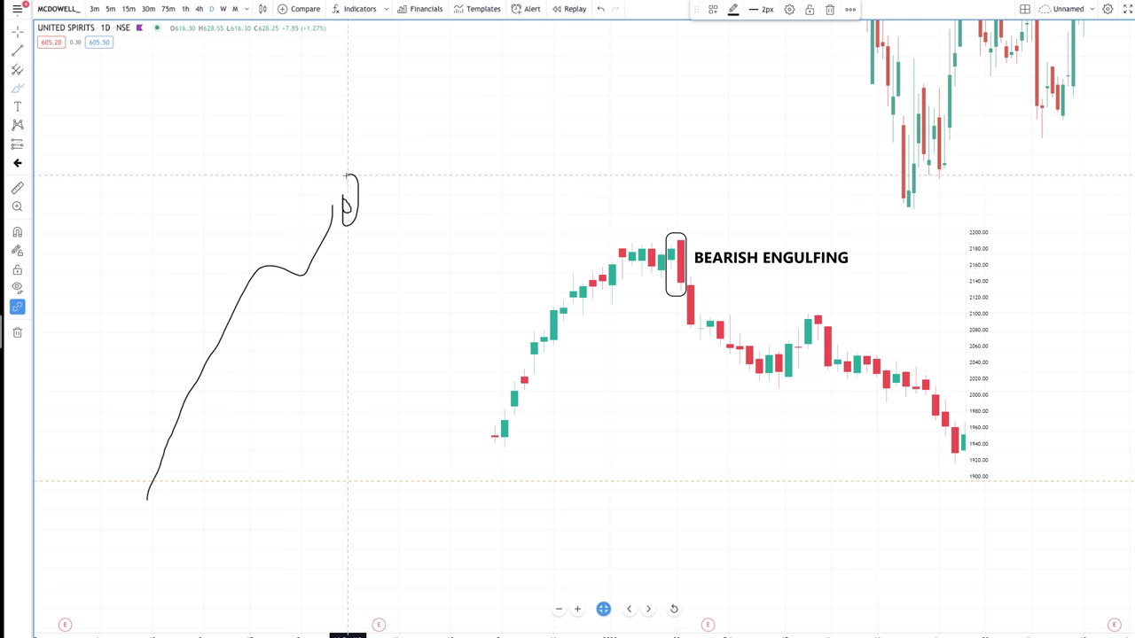
pyautogui.click(342, 213)
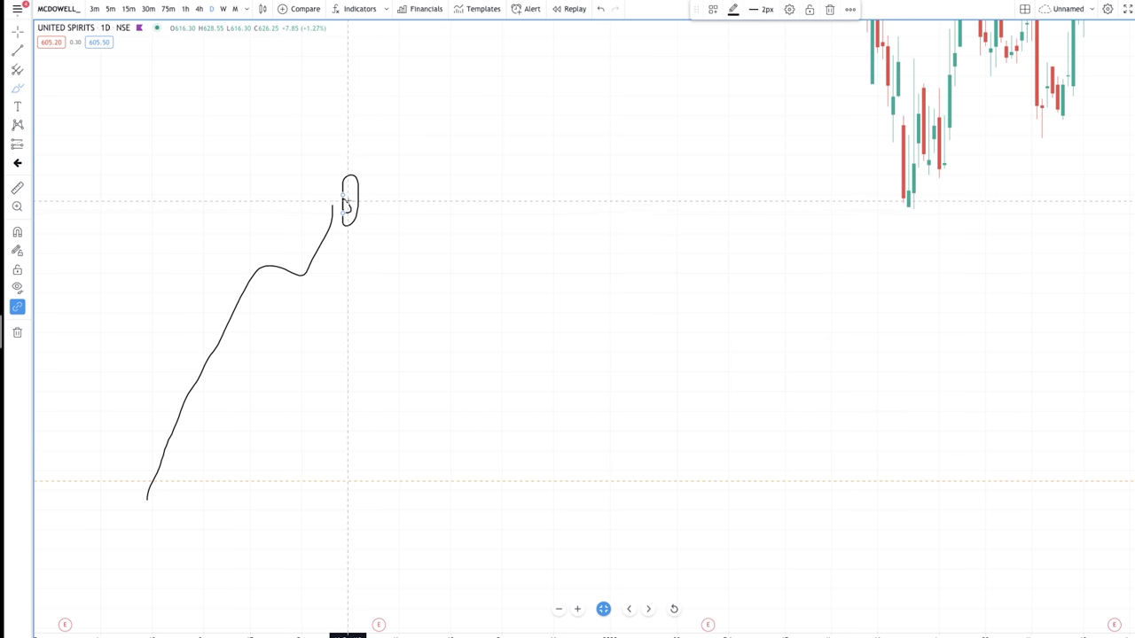
pyautogui.moveTo(399, 155)
pyautogui.mouseDown()
pyautogui.moveTo(380, 159)
pyautogui.moveTo(362, 248)
pyautogui.moveTo(411, 272)
pyautogui.moveTo(417, 168)
pyautogui.moveTo(395, 156)
pyautogui.mouseUp()
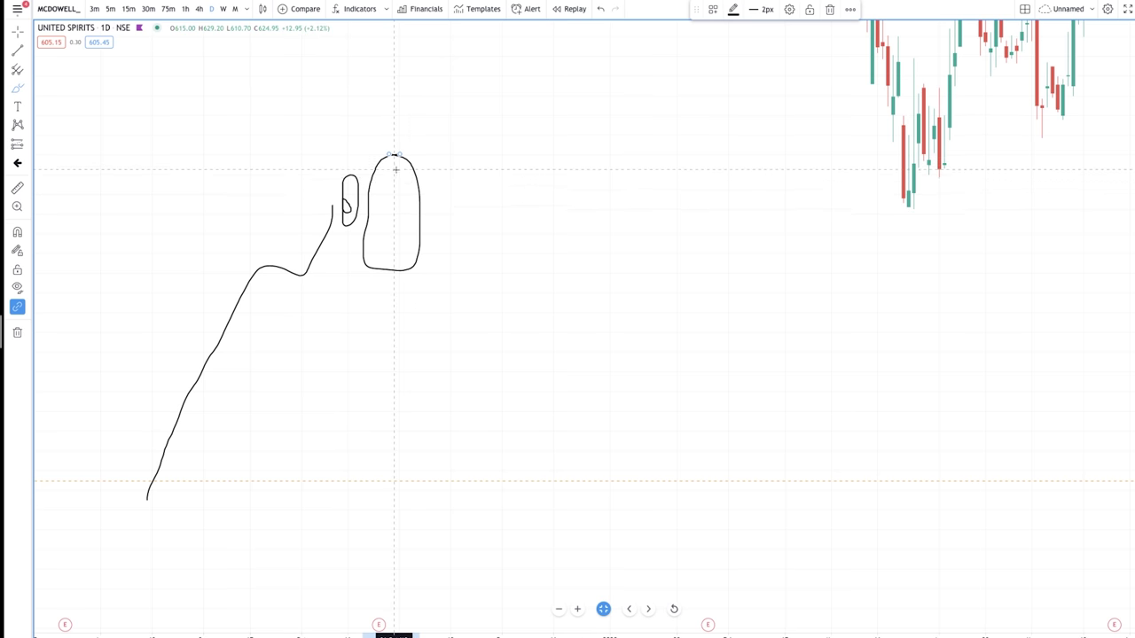
# Hatch the tall candle of the bearish engulfing sketch with roughly horizontal brush strokes.
pyautogui.moveTo(377, 165); pyautogui.dragTo(440, 159)
pyautogui.moveTo(354, 197)
pyautogui.mouseDown()
pyautogui.moveTo(405, 192)
pyautogui.moveTo(456, 208)
pyautogui.mouseUp()
pyautogui.moveTo(364, 229); pyautogui.dragTo(441, 235)
pyautogui.moveTo(426, 236); pyautogui.dragTo(367, 255)
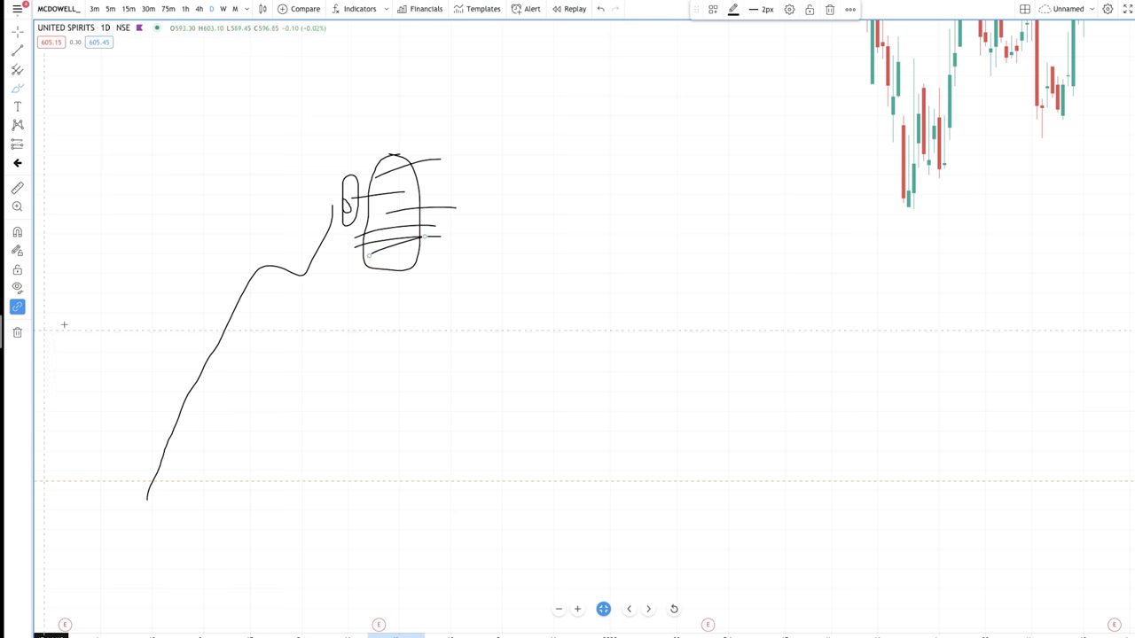
# Brush the rise into the sketched tall candle and the decline after it, and trace the steep rally on the price chart.
pyautogui.click(18, 32)
pyautogui.click(19, 88)
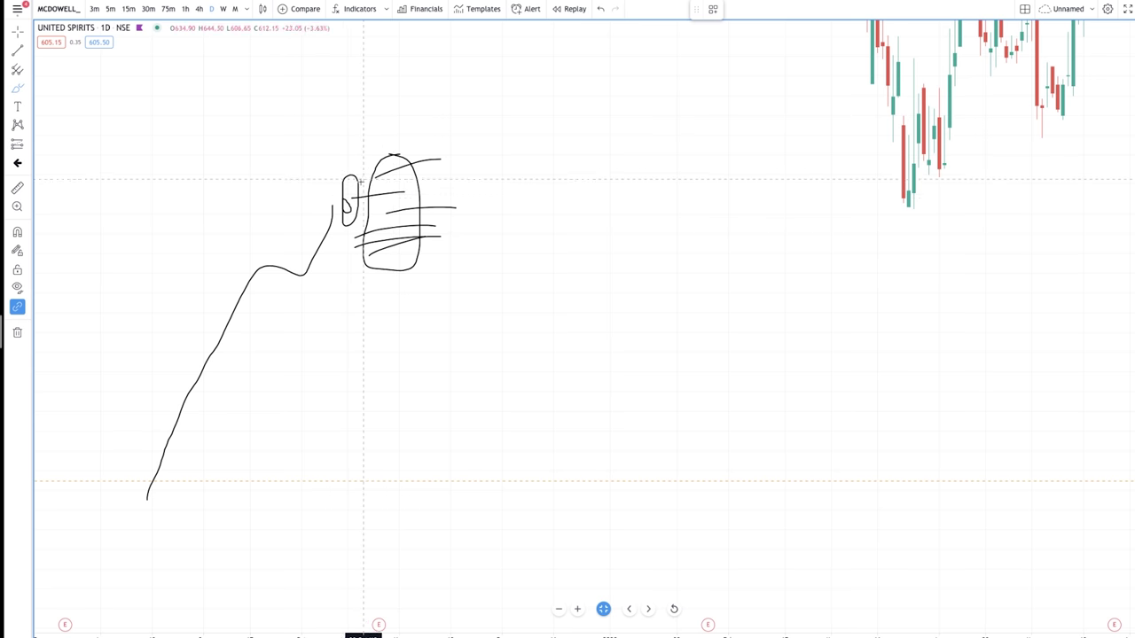
pyautogui.moveTo(100, 514); pyautogui.dragTo(392, 202)
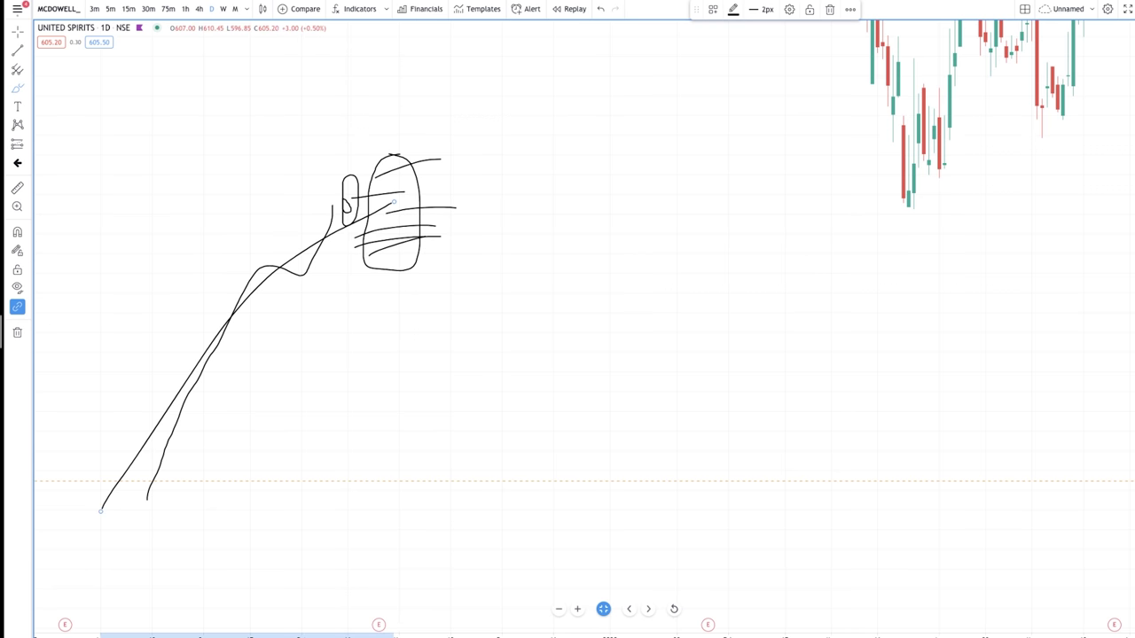
pyautogui.click(14, 34)
pyautogui.moveTo(390, 214)
pyautogui.mouseDown()
pyautogui.moveTo(476, 271)
pyautogui.moveTo(269, 215)
pyautogui.moveTo(870, 501)
pyautogui.mouseUp()
pyautogui.click(17, 87)
pyautogui.click(17, 32)
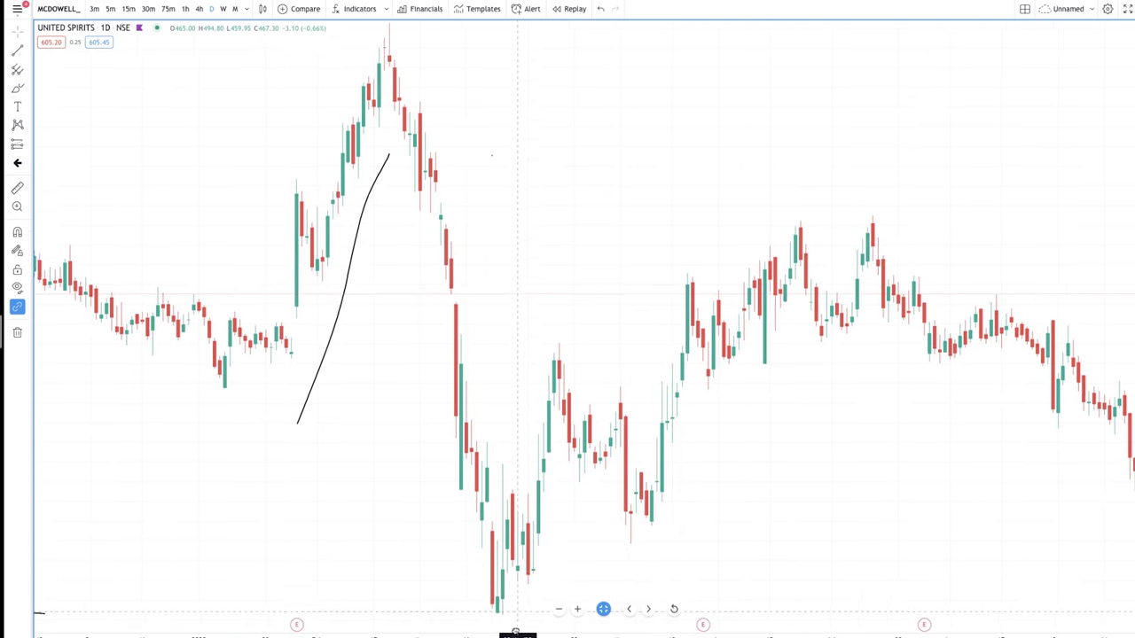
# Look through the United Spirits daily chart for a bearish engulfing pattern at a price peak.
pyautogui.moveTo(504, 632); pyautogui.dragTo(182, 497)
pyautogui.moveTo(950, 517); pyautogui.dragTo(180, 409)
pyautogui.scroll(-2, 983, 340)
pyautogui.moveTo(1133, 310); pyautogui.dragTo(1133, 426)
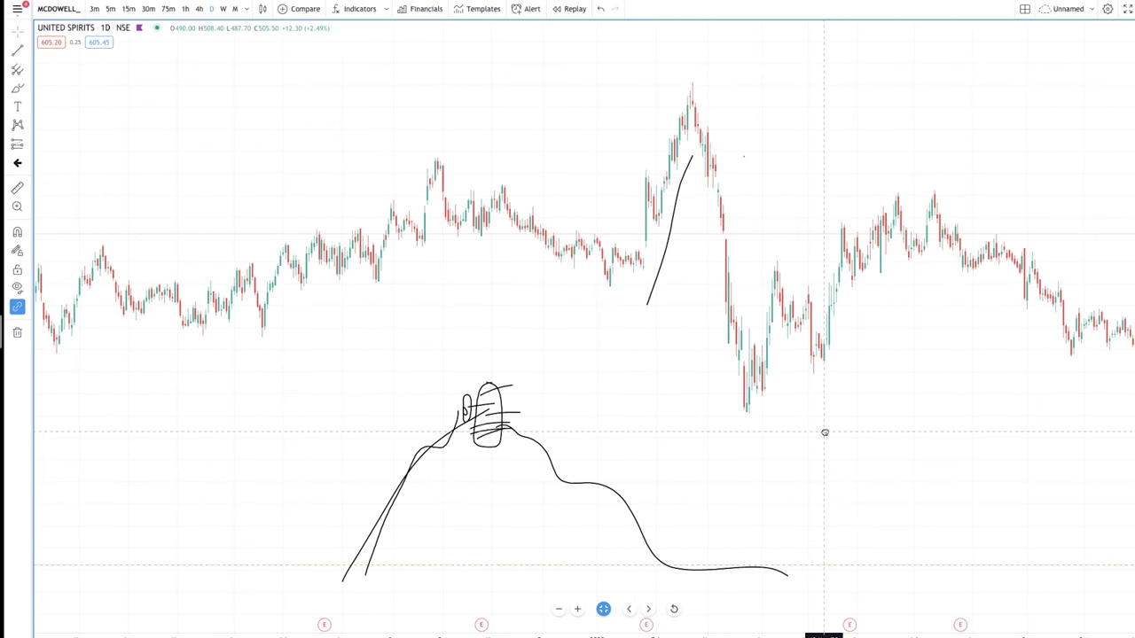
pyautogui.moveTo(537, 390); pyautogui.dragTo(1013, 312)
pyautogui.moveTo(380, 250); pyautogui.dragTo(734, 415)
pyautogui.moveTo(438, 417); pyautogui.dragTo(1079, 360)
pyautogui.scroll(3, 802, 280)
pyautogui.scroll(1, 912, 258)
pyautogui.moveTo(912, 258); pyautogui.dragTo(424, 388)
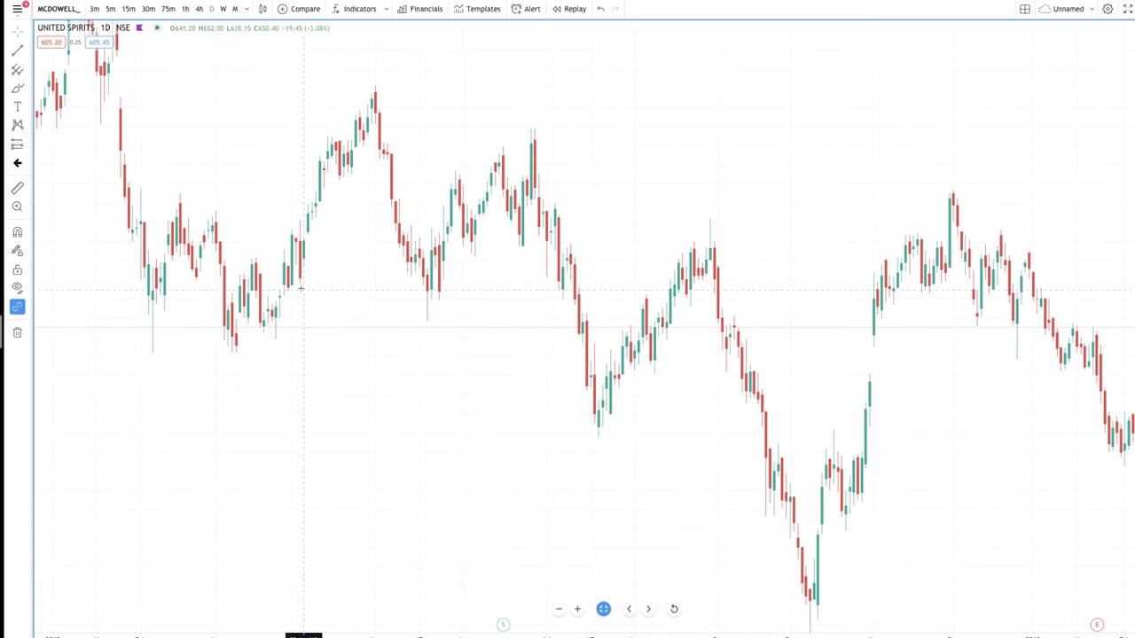
pyautogui.moveTo(259, 259); pyautogui.dragTo(470, 323)
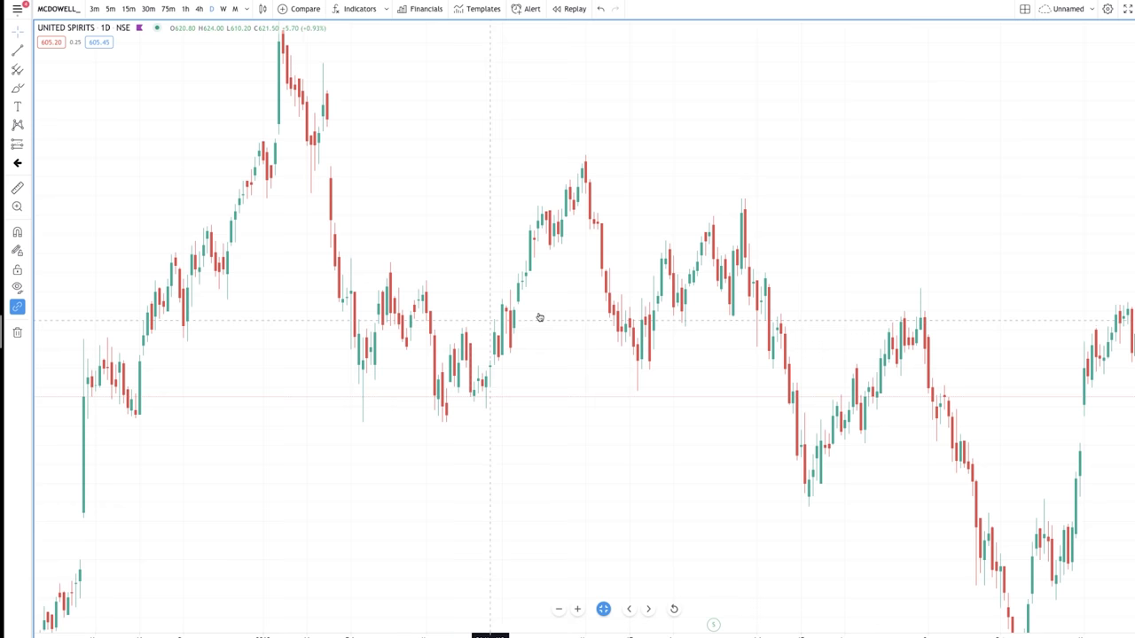
pyautogui.scroll(2, 504, 190)
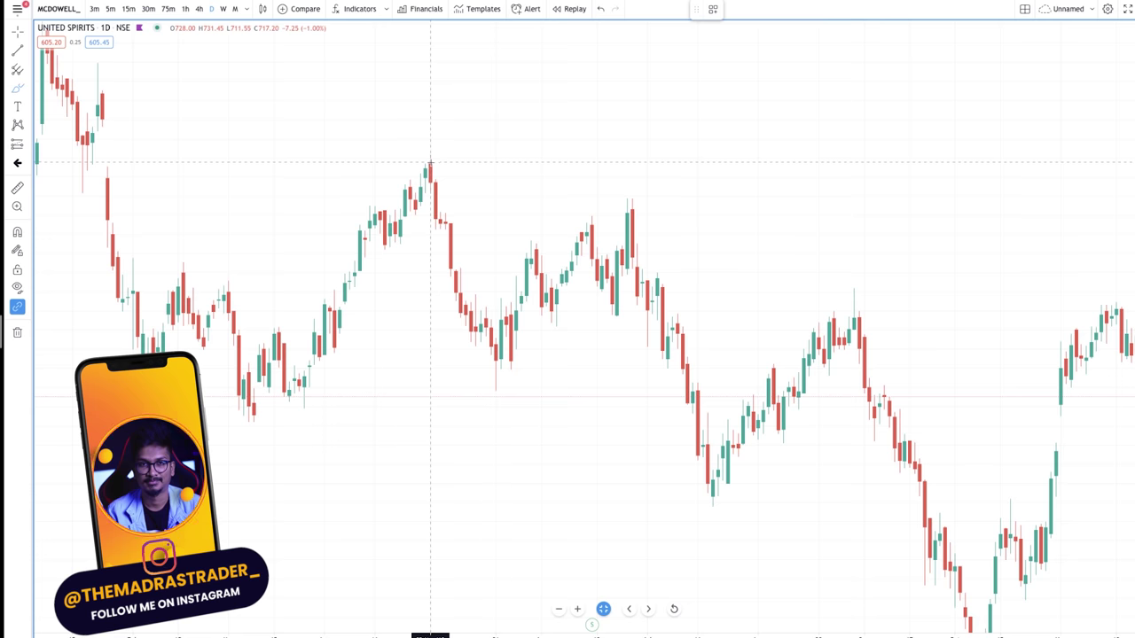
# Circle the bearish engulfing candles at the peak, brush the rise before and the decline after them, and clear the drawings.
pyautogui.moveTo(430, 162)
pyautogui.mouseDown()
pyautogui.moveTo(427, 182)
pyautogui.moveTo(439, 186)
pyautogui.mouseUp()
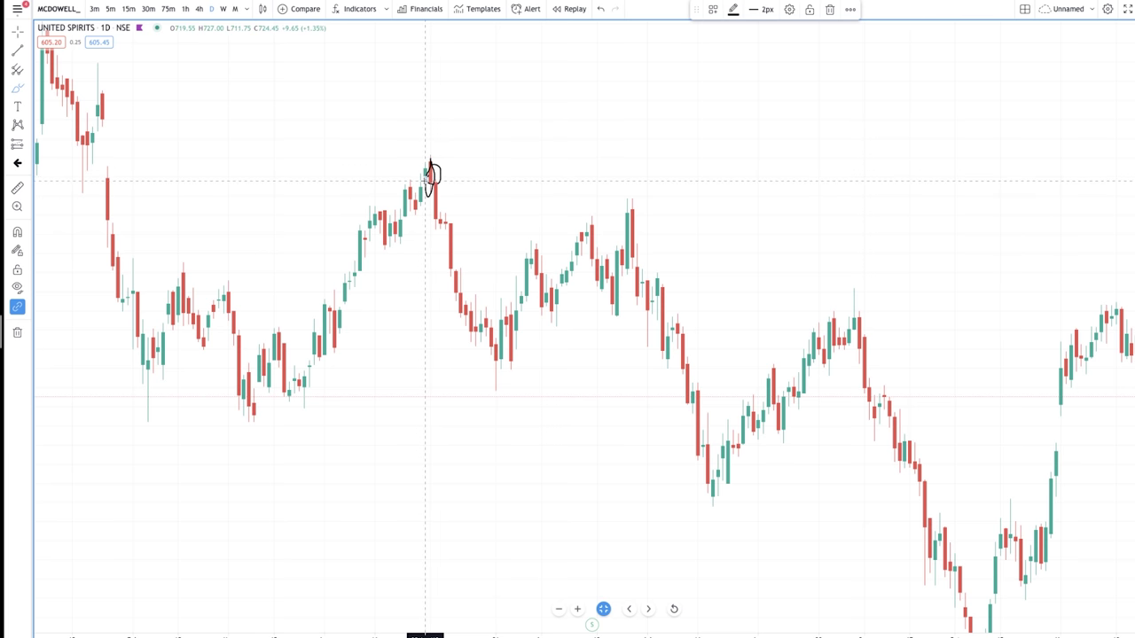
pyautogui.click(17, 331)
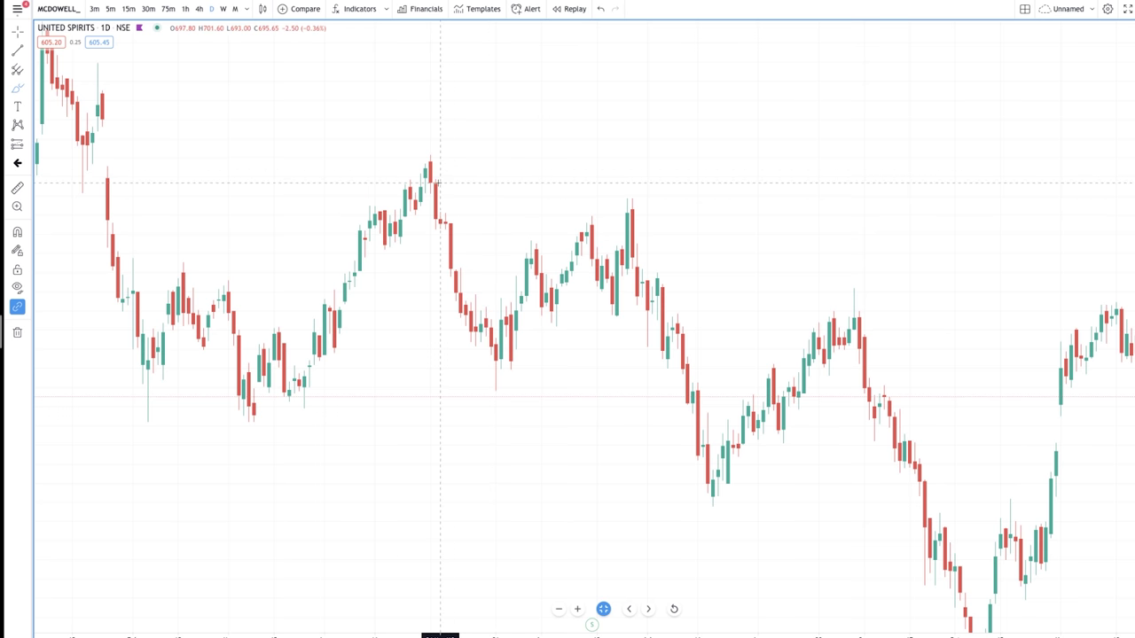
pyautogui.moveTo(442, 170); pyautogui.dragTo(593, 377)
pyautogui.moveTo(276, 401)
pyautogui.mouseDown()
pyautogui.moveTo(284, 335)
pyautogui.moveTo(348, 197)
pyautogui.moveTo(385, 176)
pyautogui.moveTo(439, 173)
pyautogui.moveTo(431, 160)
pyautogui.mouseUp()
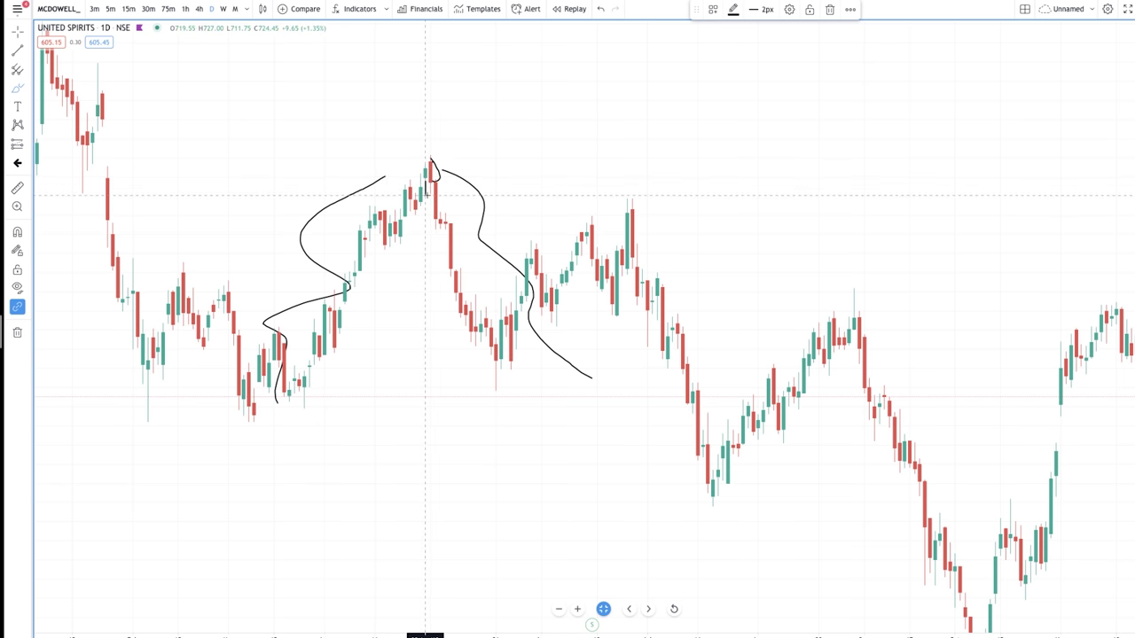
pyautogui.moveTo(425, 195); pyautogui.dragTo(436, 165)
pyautogui.click(17, 332)
# Measure the price drop from the bearish engulfing peak to the following low.
pyautogui.scroll(-2, 394, 282)
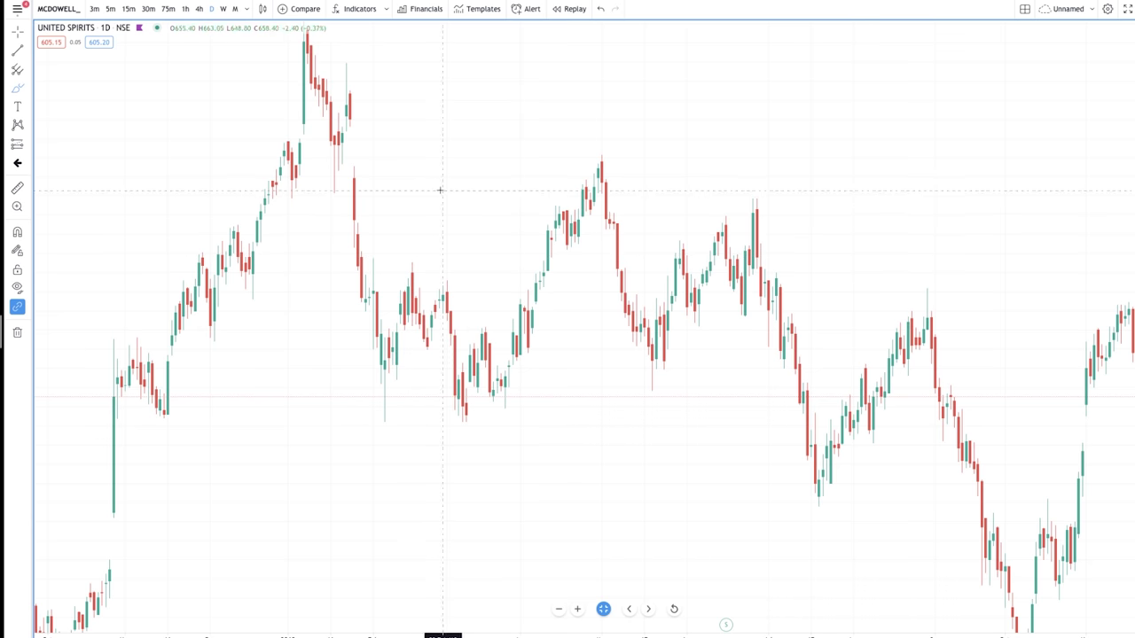
pyautogui.moveTo(1134, 178); pyautogui.dragTo(1134, 337)
pyautogui.click(17, 188)
pyautogui.click(601, 236)
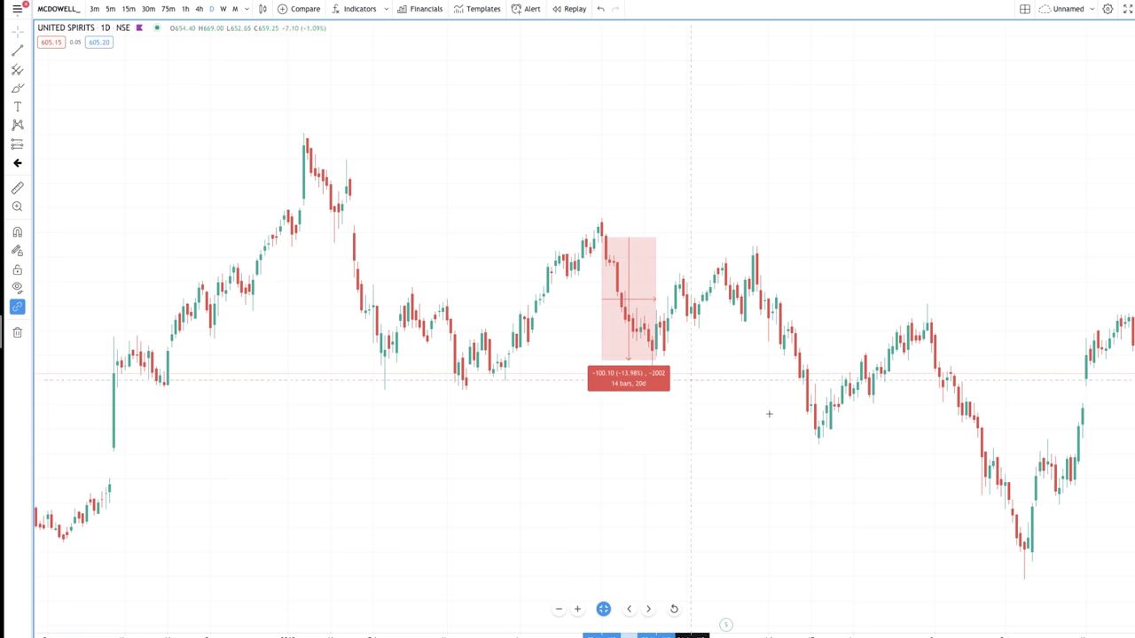
pyautogui.click(659, 363)
# Brush a wavy decline in the blank chart area below the United Spirits candles.
pyautogui.moveTo(654, 432); pyautogui.dragTo(464, 134)
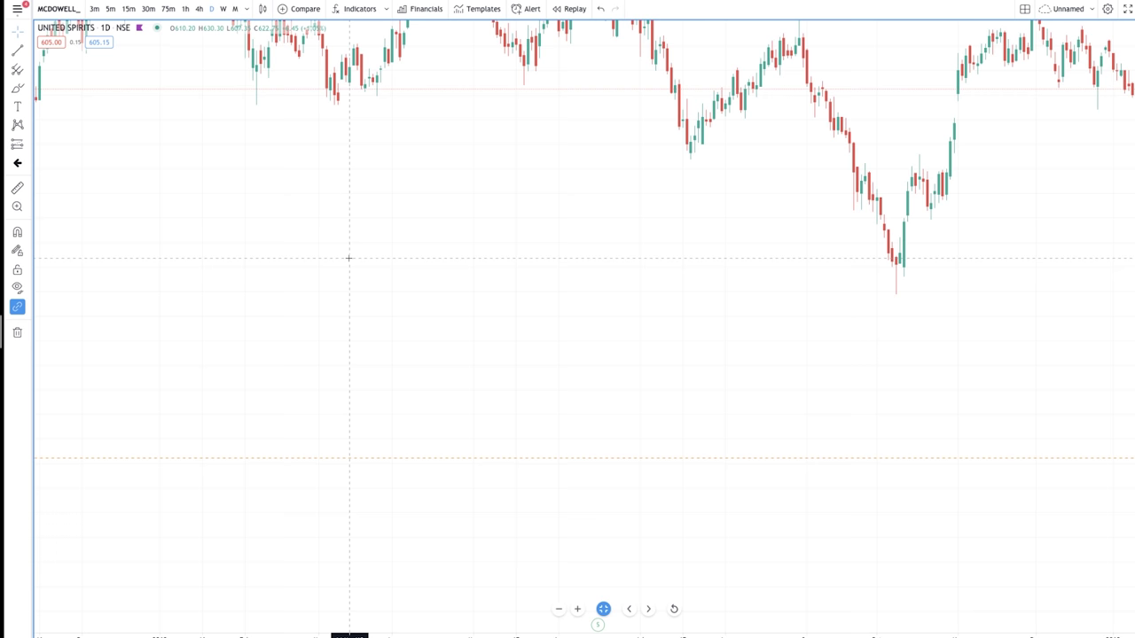
pyautogui.moveTo(802, 346); pyautogui.dragTo(743, 353)
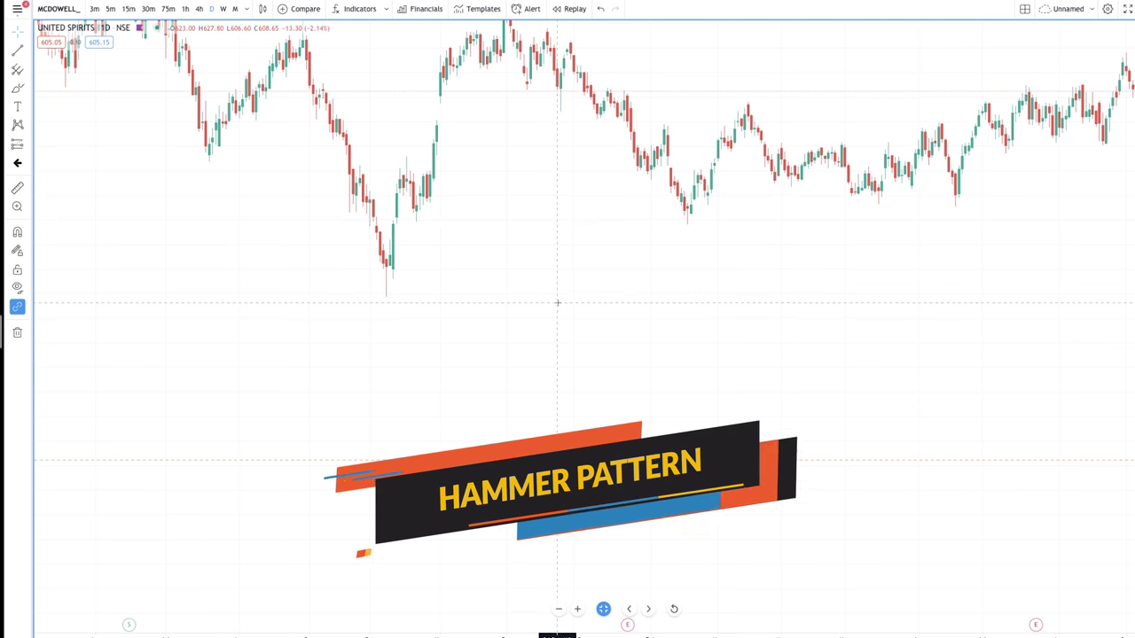
pyautogui.moveTo(251, 363); pyautogui.dragTo(328, 198)
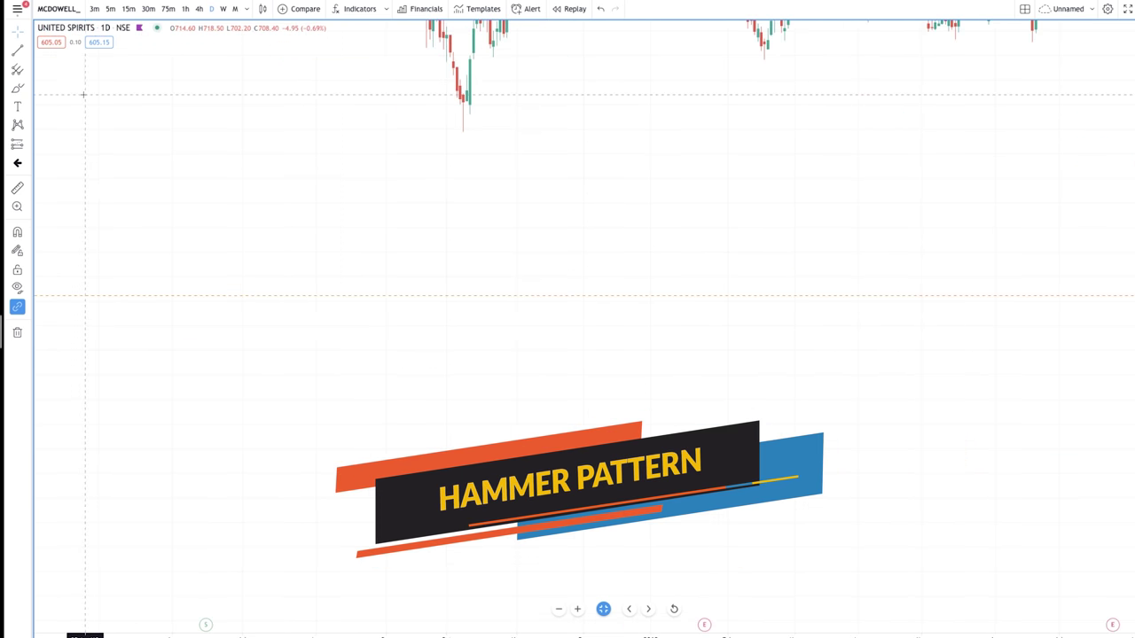
pyautogui.click(20, 58)
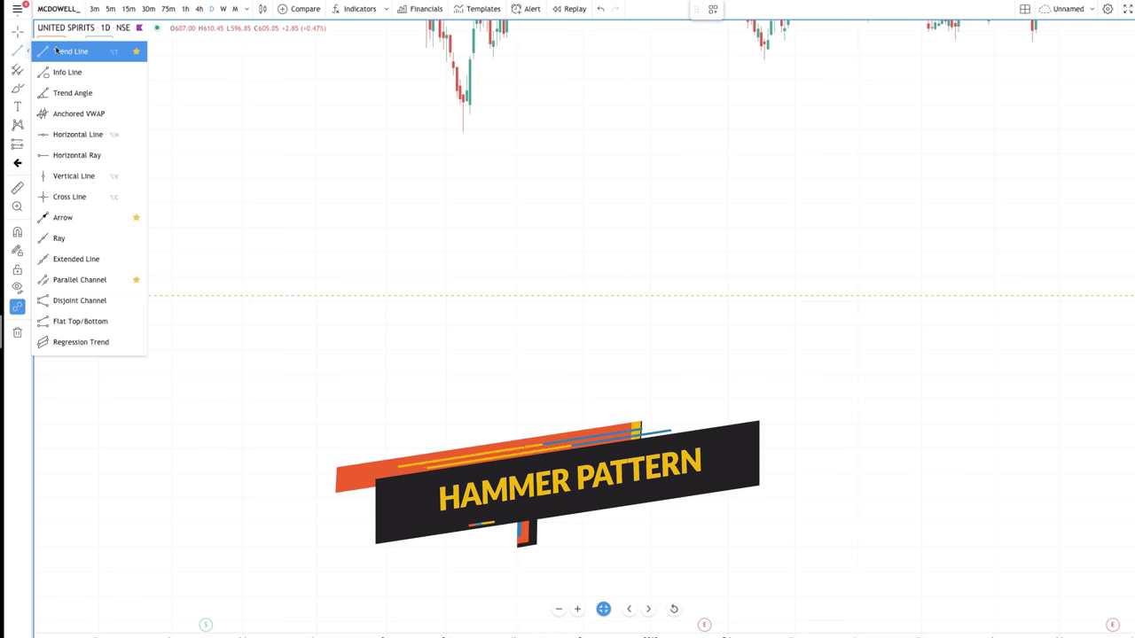
pyautogui.click(57, 51)
pyautogui.click(18, 89)
pyautogui.moveTo(107, 142)
pyautogui.mouseDown()
pyautogui.moveTo(160, 177)
pyautogui.moveTo(241, 343)
pyautogui.moveTo(411, 467)
pyautogui.moveTo(577, 546)
pyautogui.mouseUp()
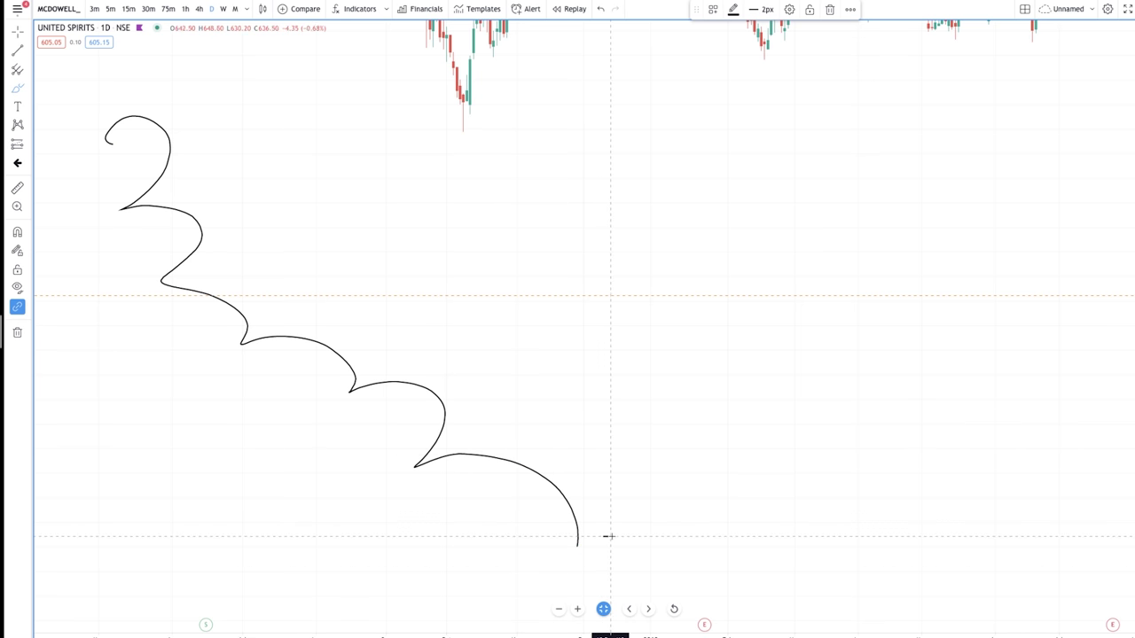
# Brush a hammer candle with a small body and long lower wick at the decline's end, placing a short line above the body.
pyautogui.moveTo(625, 537); pyautogui.dragTo(625, 537)
pyautogui.moveTo(596, 514); pyautogui.dragTo(628, 527)
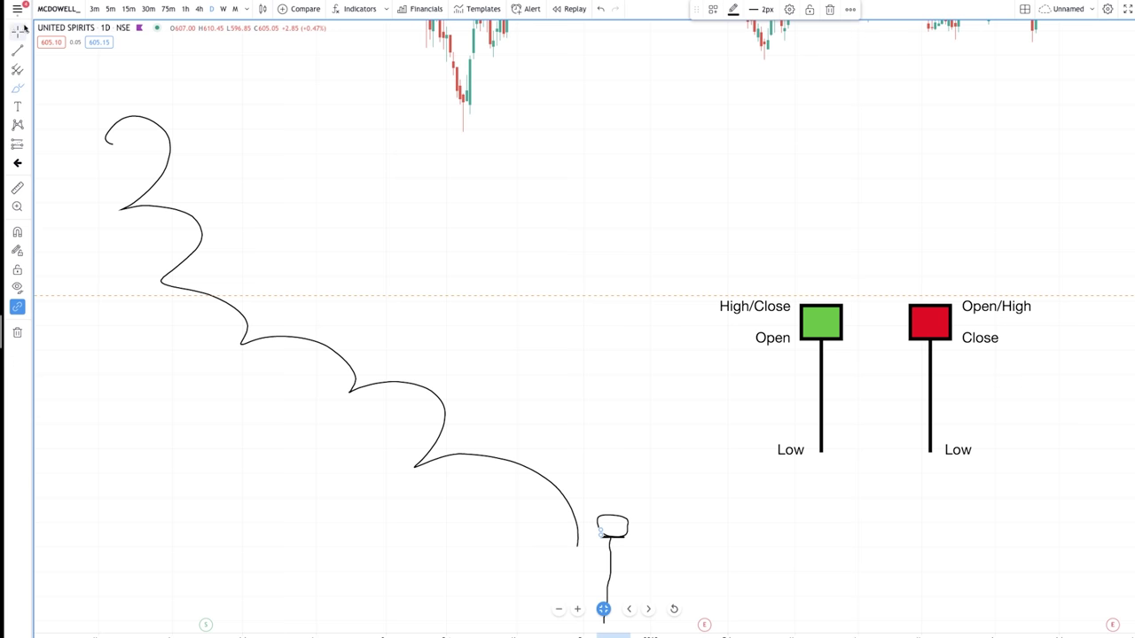
pyautogui.moveTo(633, 272); pyautogui.dragTo(573, 107)
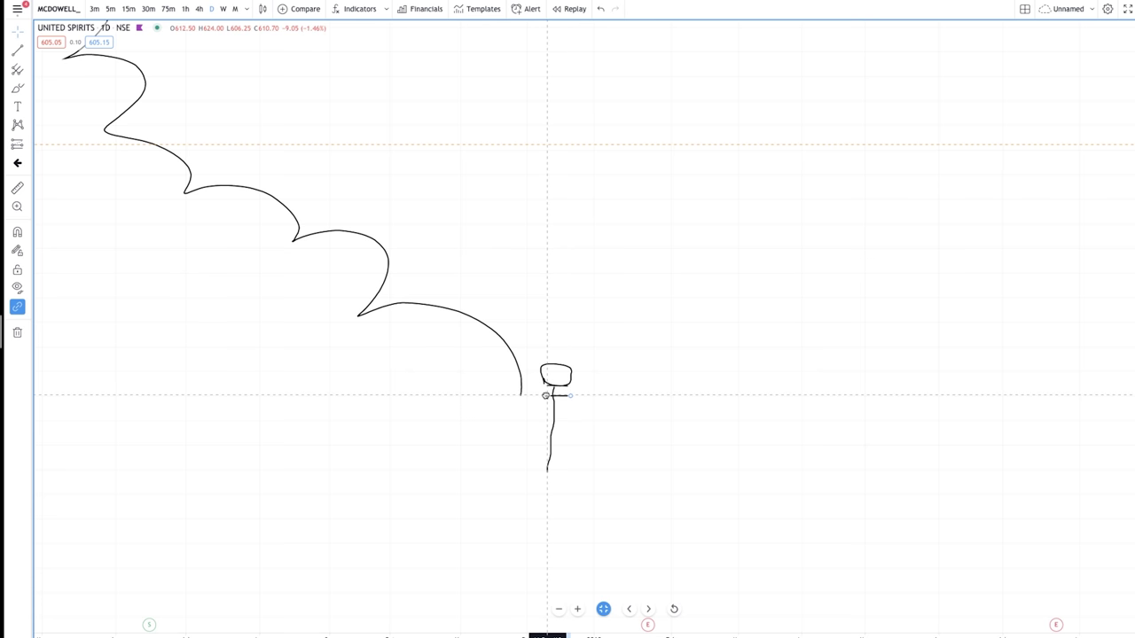
pyautogui.moveTo(547, 395); pyautogui.dragTo(544, 354)
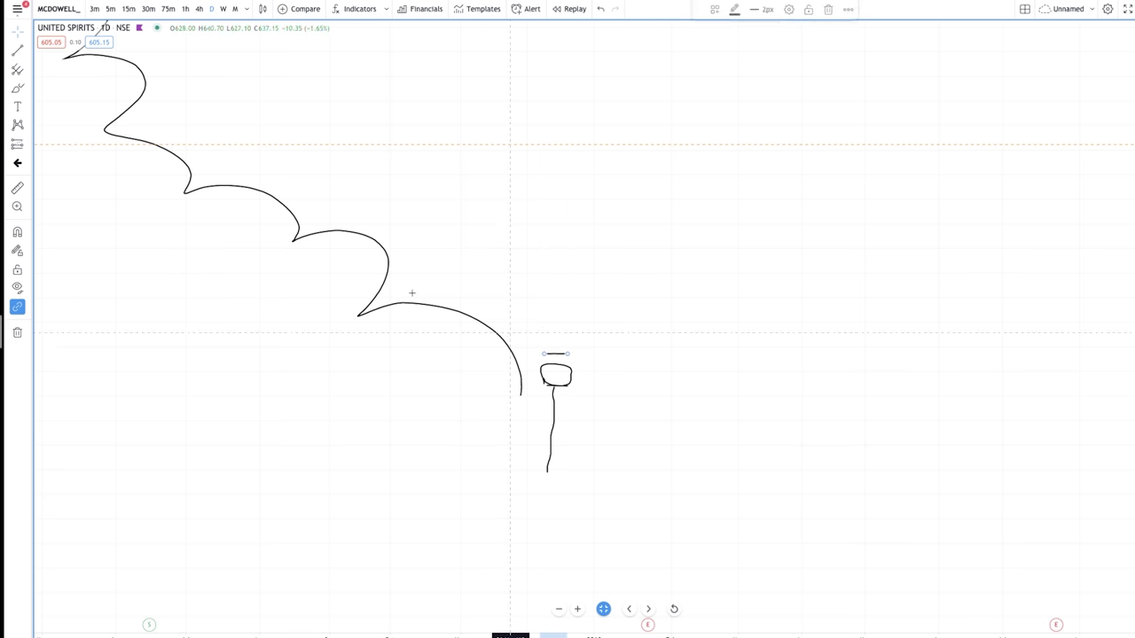
pyautogui.click(27, 32)
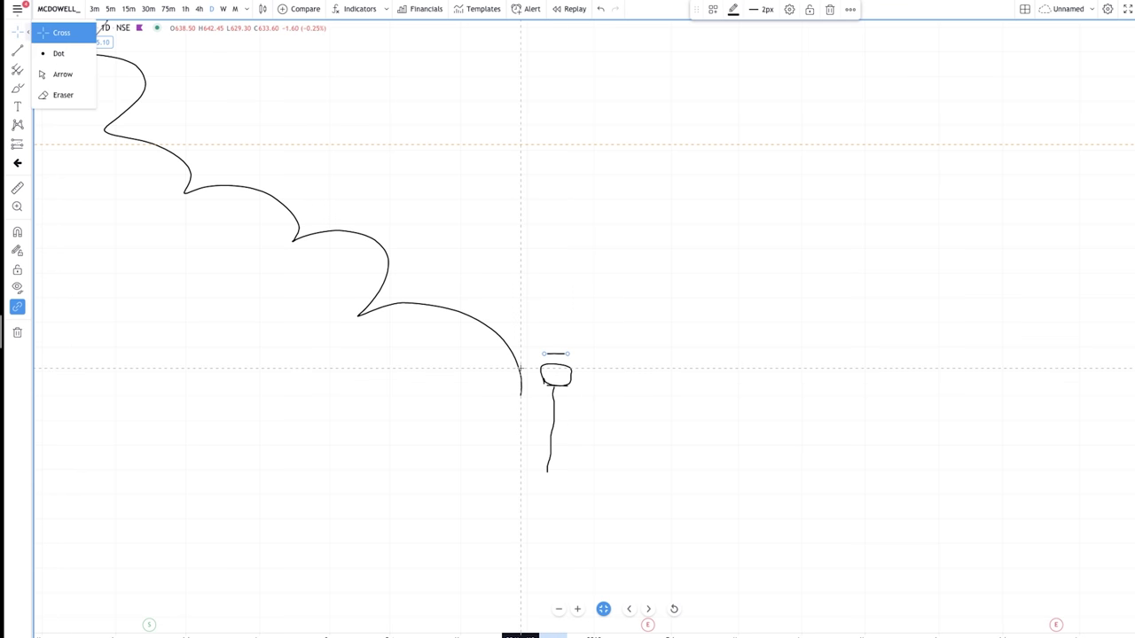
# Switch to the IDFC daily chart and brush the decline before the hammer low, with an arrow pointing at the hammer candle.
pyautogui.moveTo(651, 256)
pyautogui.mouseDown()
pyautogui.moveTo(499, 358)
pyautogui.moveTo(441, 532)
pyautogui.moveTo(517, 398)
pyautogui.moveTo(215, 555)
pyautogui.moveTo(582, 329)
pyautogui.moveTo(302, 344)
pyautogui.mouseUp()
pyautogui.moveTo(788, 345); pyautogui.dragTo(356, 312)
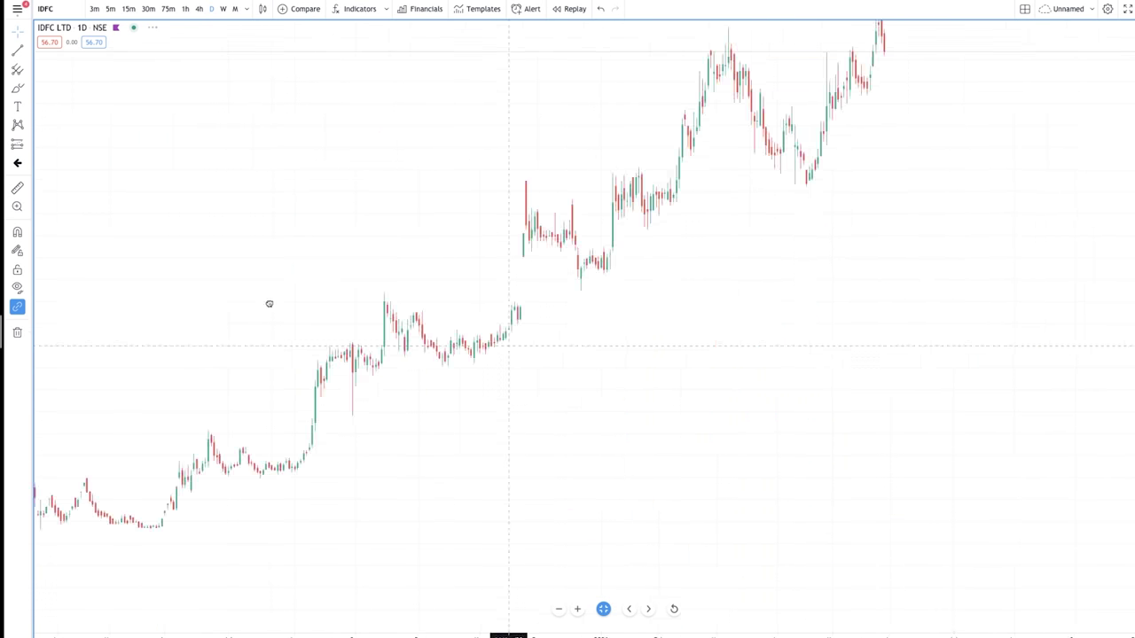
pyautogui.moveTo(269, 301)
pyautogui.mouseDown()
pyautogui.moveTo(772, 332)
pyautogui.moveTo(587, 307)
pyautogui.mouseUp()
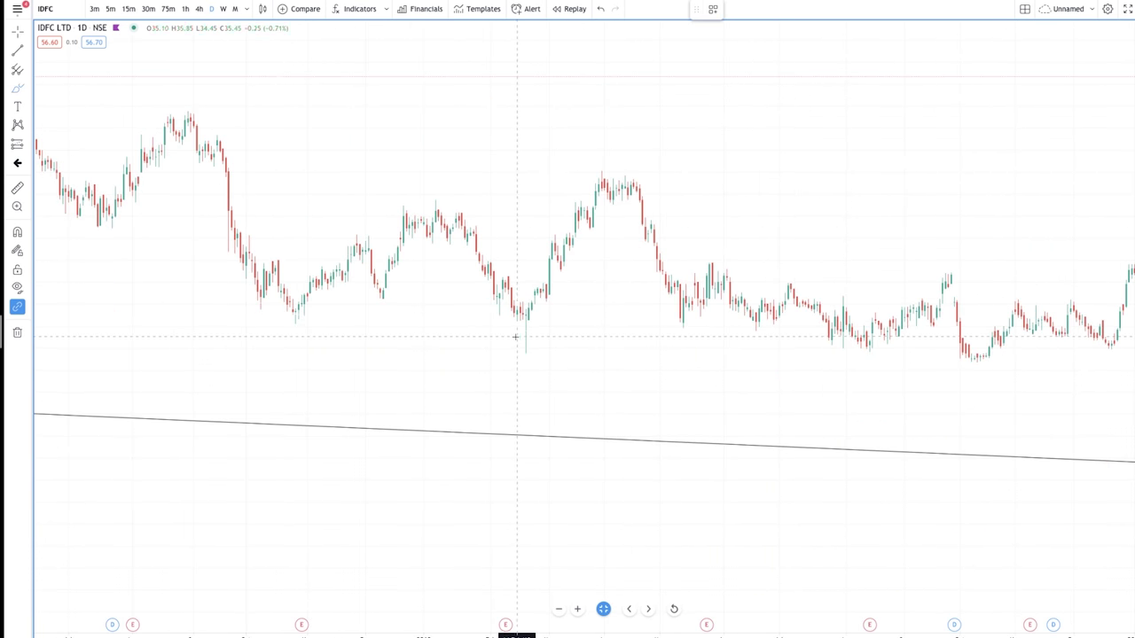
pyautogui.moveTo(433, 193)
pyautogui.mouseDown()
pyautogui.moveTo(454, 197)
pyautogui.moveTo(477, 335)
pyautogui.mouseUp()
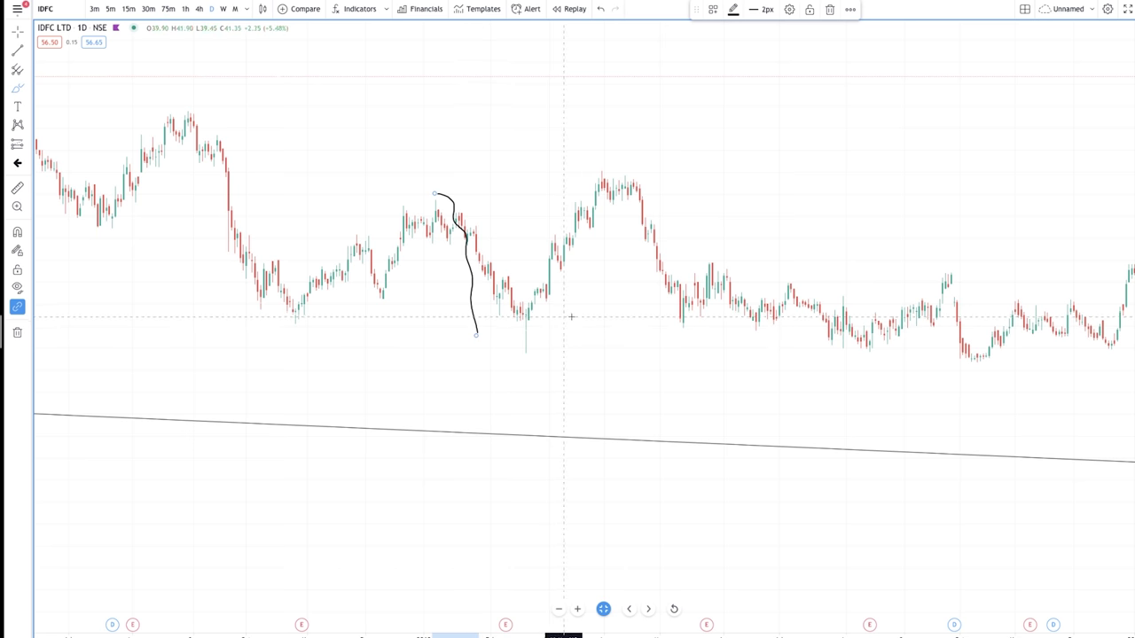
pyautogui.moveTo(620, 309); pyautogui.dragTo(542, 330)
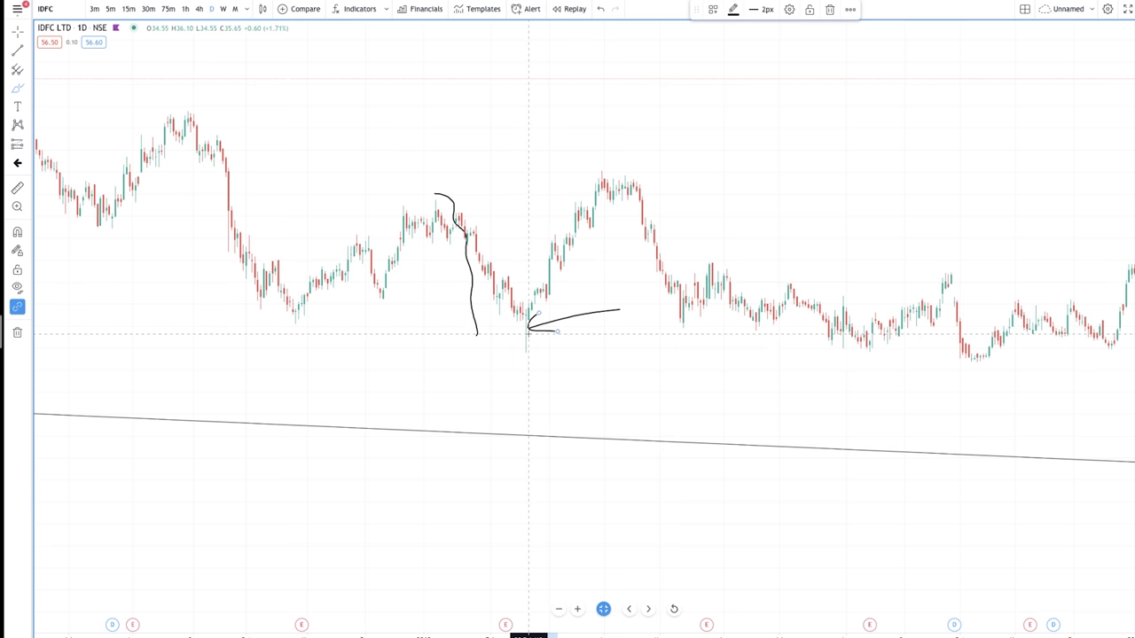
# Brush the rally after the IDFC hammer, outline the hammer's long lower wick, and clear all drawings.
pyautogui.scroll(1, 528, 333)
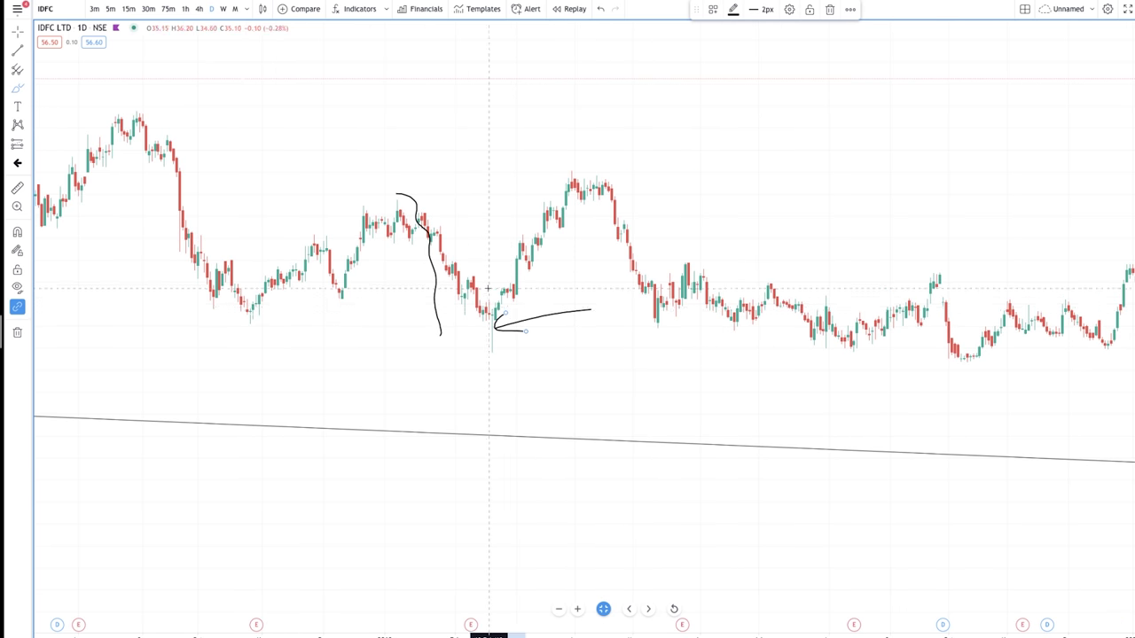
pyautogui.moveTo(506, 316); pyautogui.dragTo(602, 153)
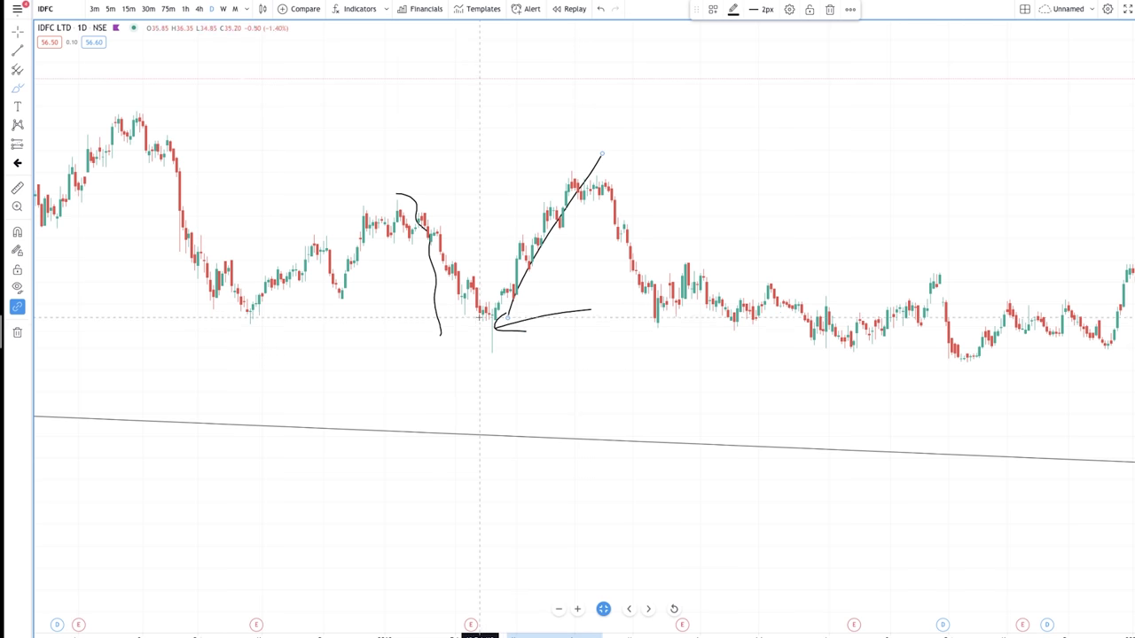
pyautogui.moveTo(486, 321); pyautogui.dragTo(489, 365)
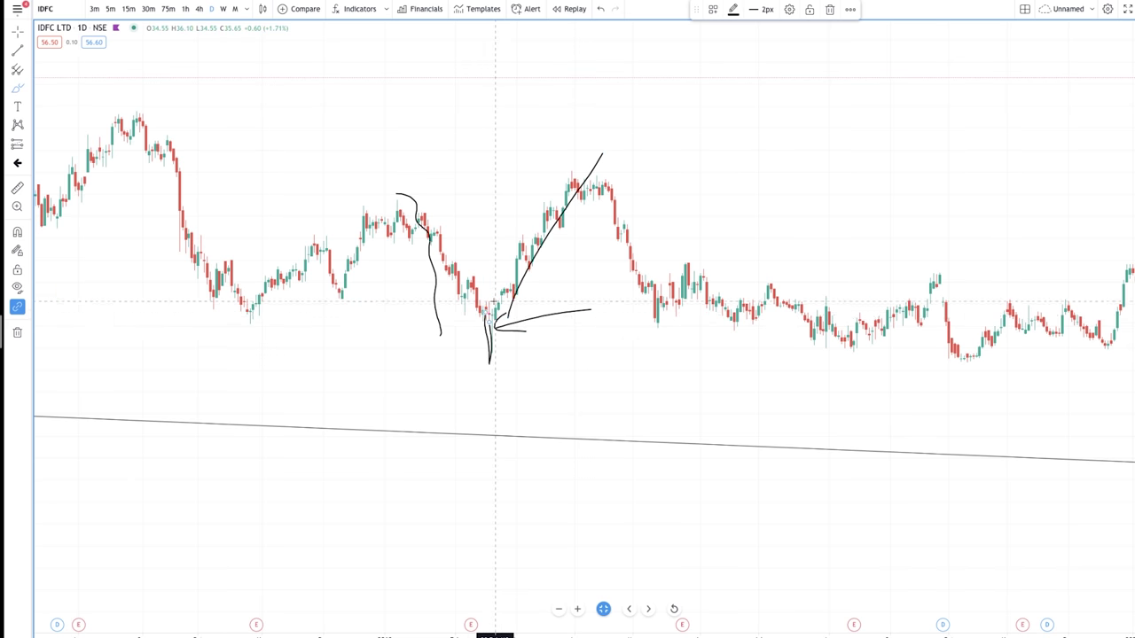
pyautogui.scroll(3, 494, 302)
pyautogui.click(16, 332)
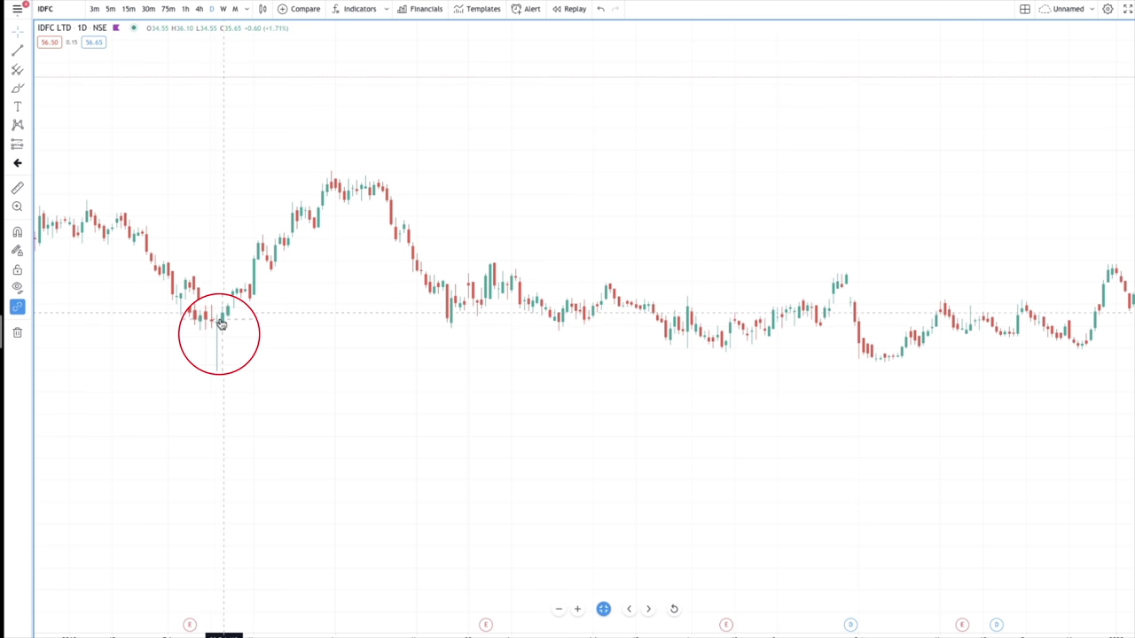
# Examine the IDFC price moves around the hammer low and on to the most recent price peaks.
pyautogui.moveTo(319, 360); pyautogui.dragTo(666, 383)
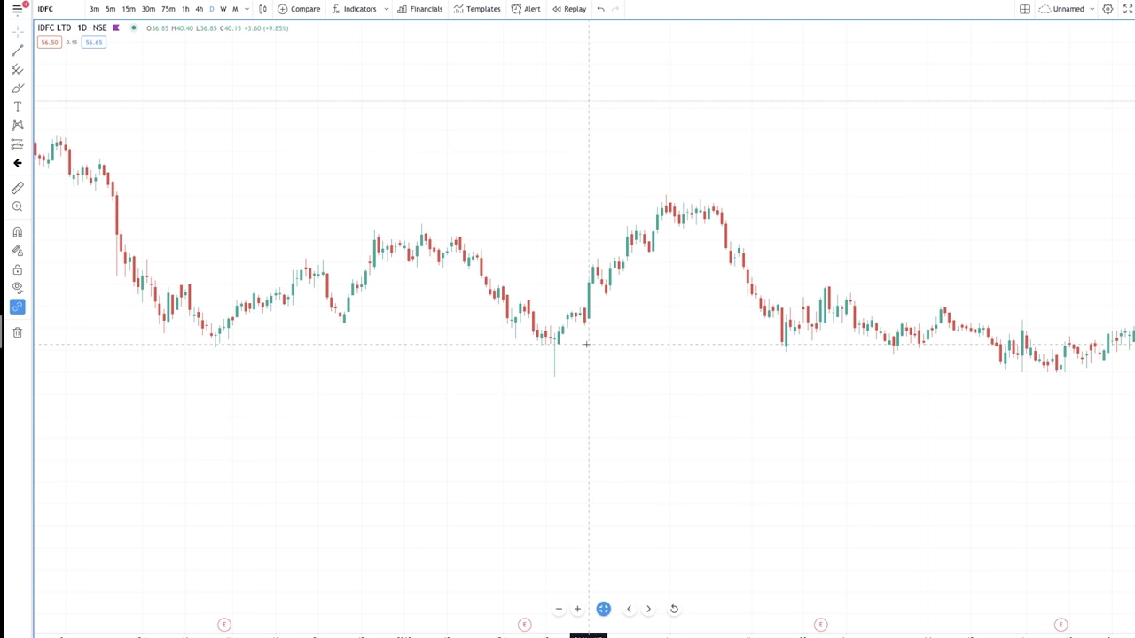
pyautogui.moveTo(695, 340); pyautogui.dragTo(581, 333)
pyautogui.hscroll(-5, 581, 333)
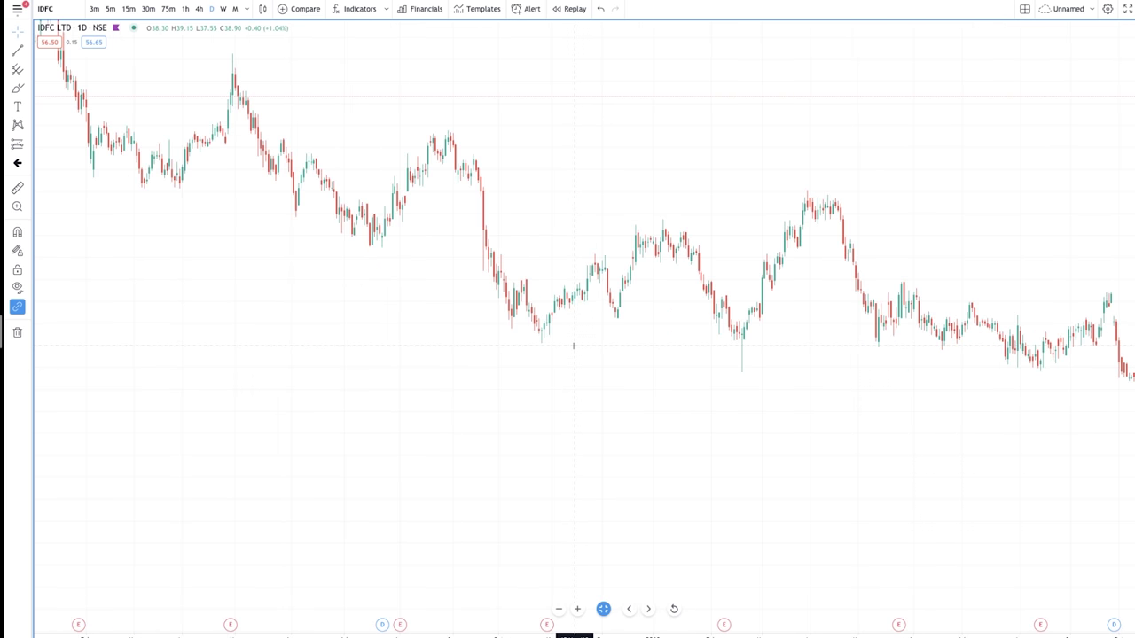
pyautogui.scroll(-2, 573, 346)
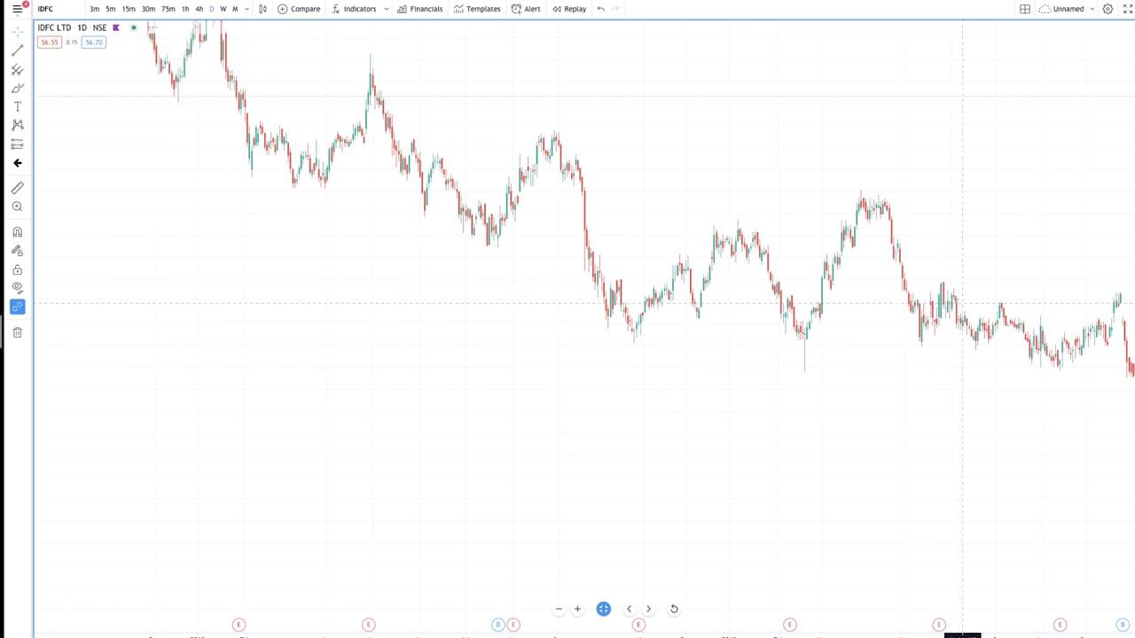
pyautogui.moveTo(849, 296); pyautogui.dragTo(975, 257)
pyautogui.scroll(4, 571, 308)
pyautogui.scroll(3, 851, 286)
pyautogui.moveTo(597, 339); pyautogui.dragTo(432, 339)
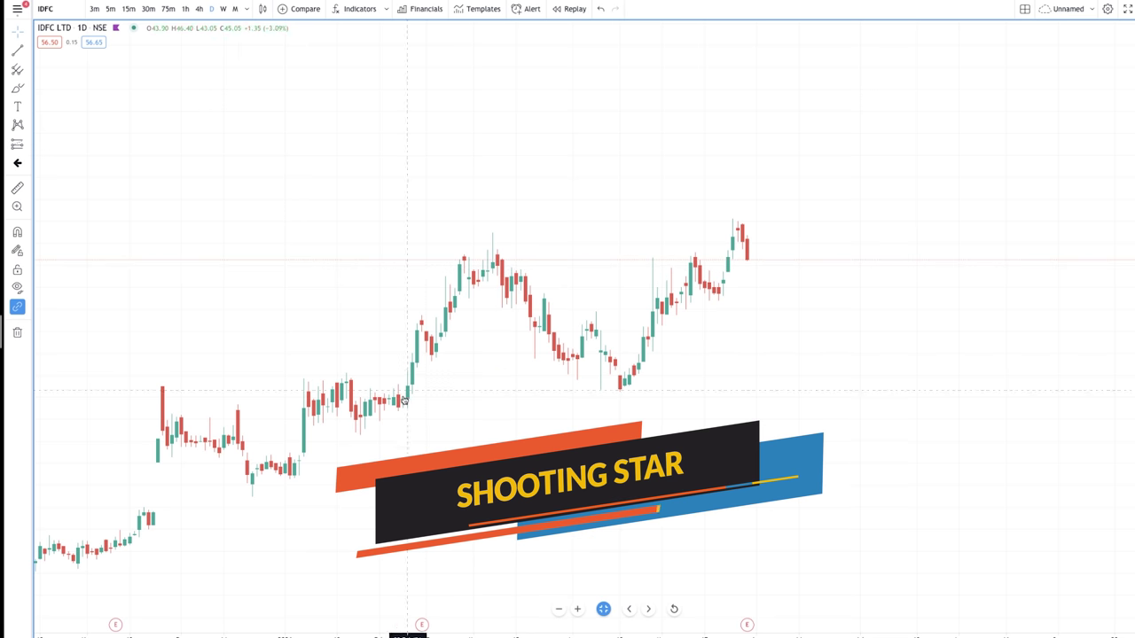
# Brush the rise leading to the IDFC shooting star, draw a vertical line above its wick, and clear the drawings.
pyautogui.moveTo(286, 498); pyautogui.dragTo(455, 261)
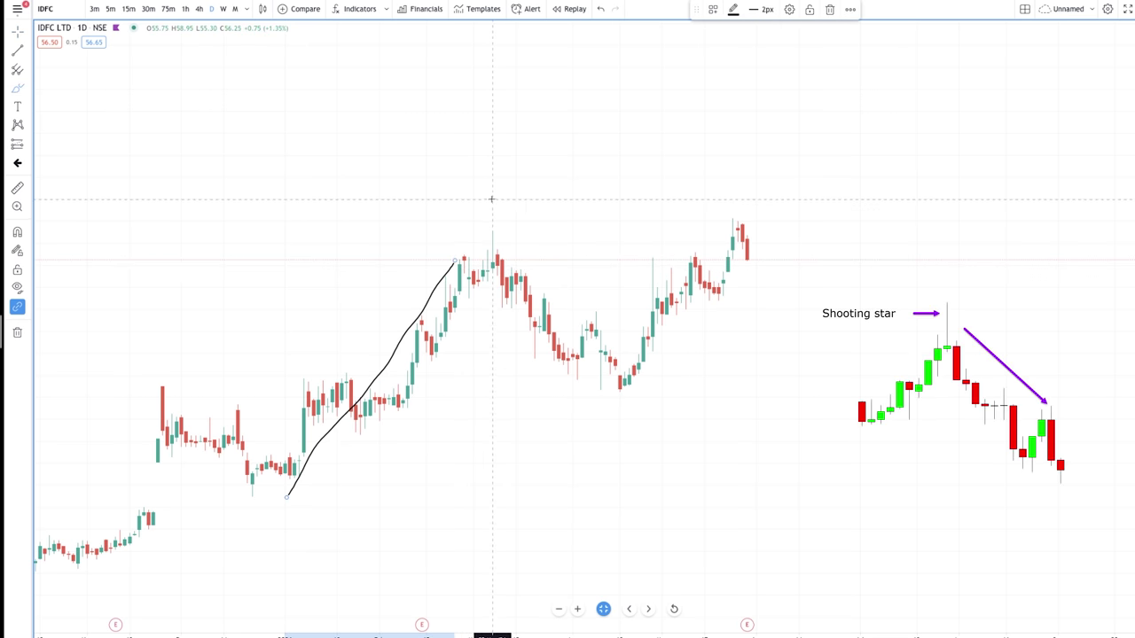
pyautogui.moveTo(492, 233); pyautogui.dragTo(492, 234)
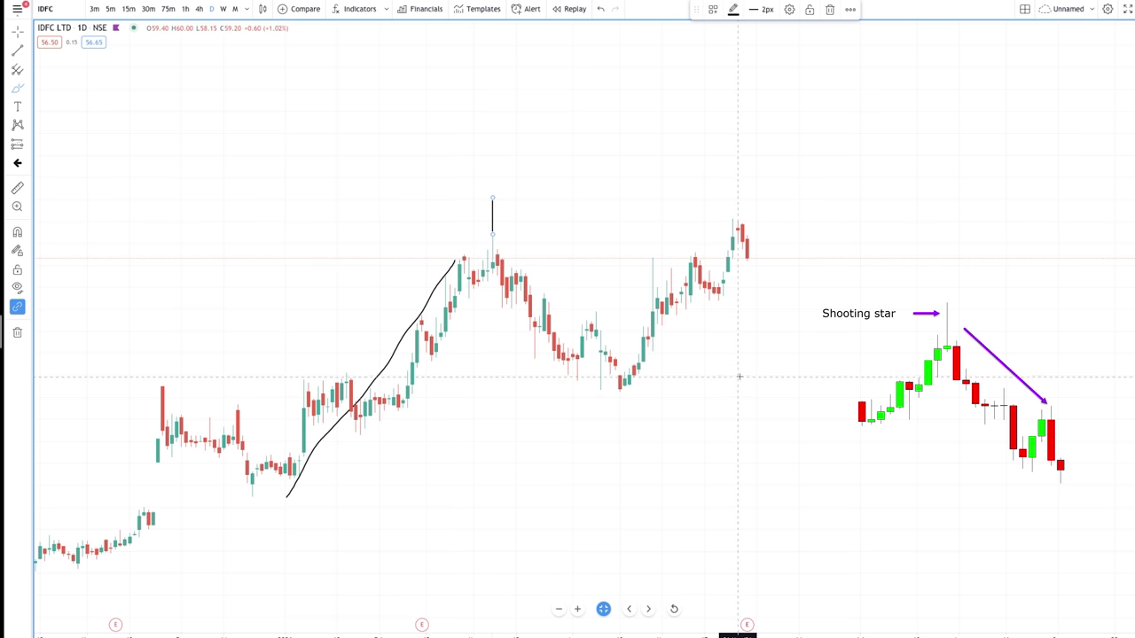
pyautogui.click(16, 333)
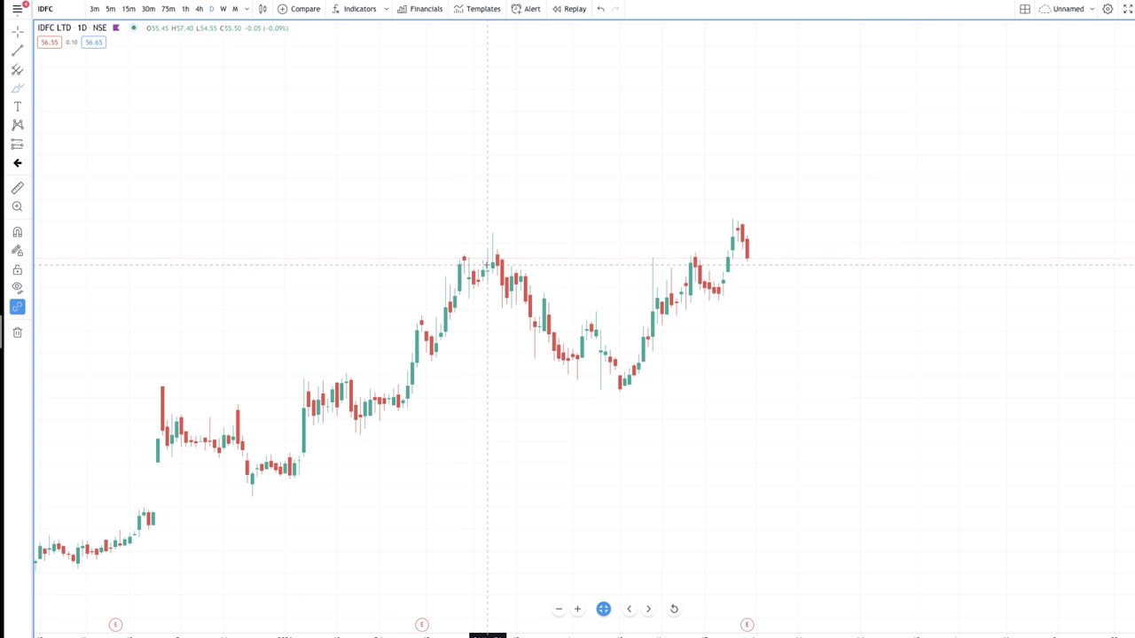
# Mark the shooting star's long upper wick at the IDFC peak with brush strokes and remove the marks.
pyautogui.scroll(-3, 497, 264)
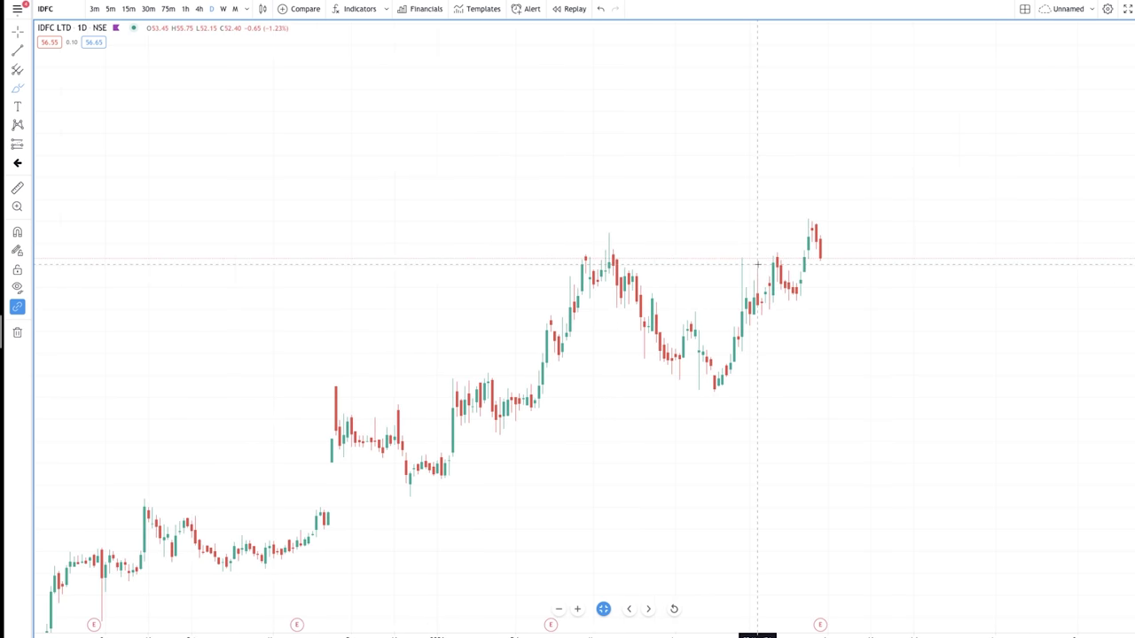
pyautogui.scroll(-1, 758, 265)
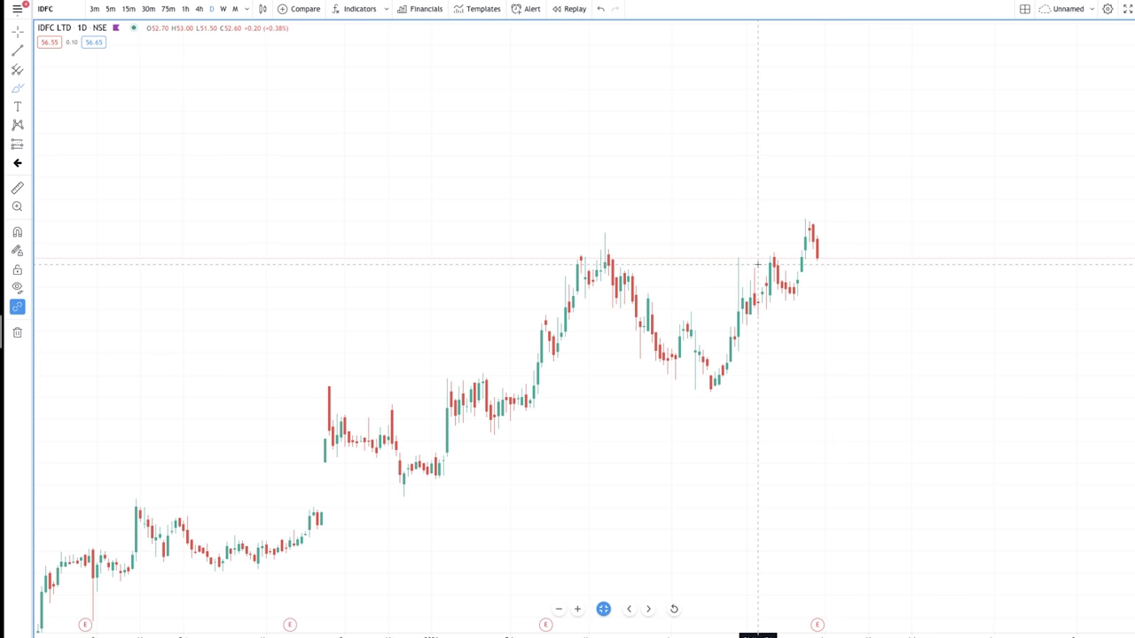
pyautogui.scroll(1, 756, 264)
pyautogui.scroll(1, 621, 166)
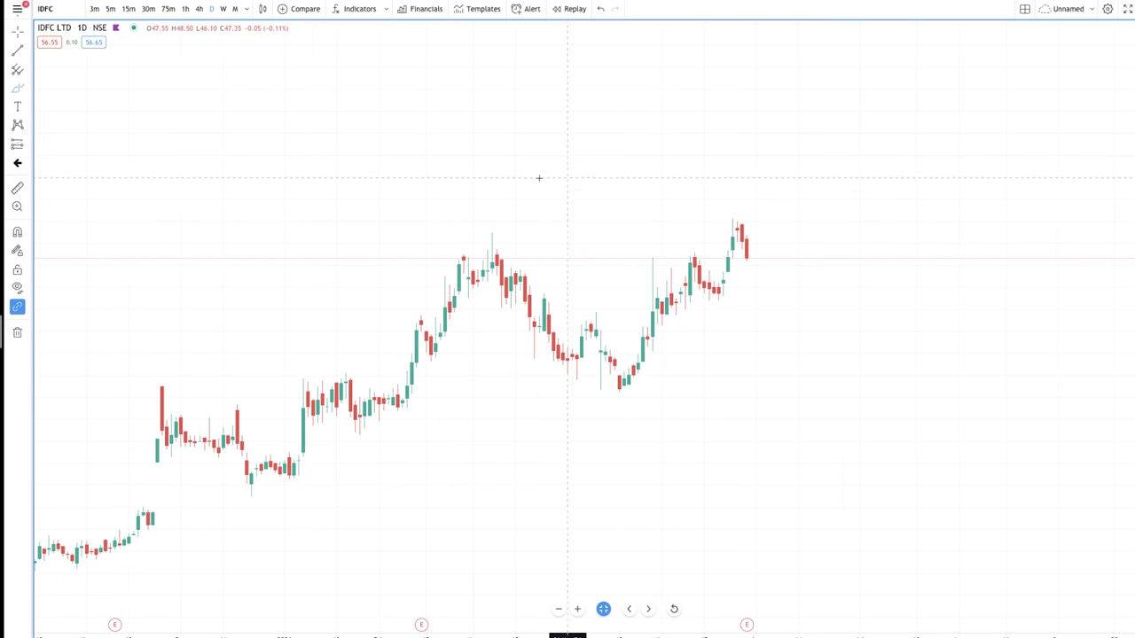
pyautogui.click(493, 180)
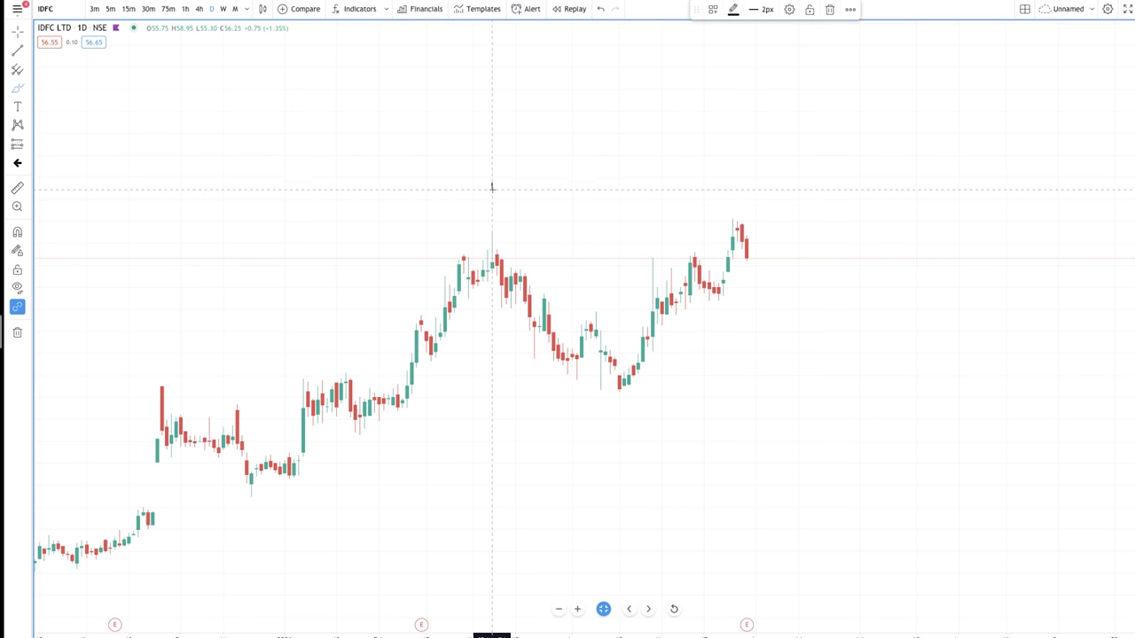
pyautogui.click(492, 248)
pyautogui.click(16, 334)
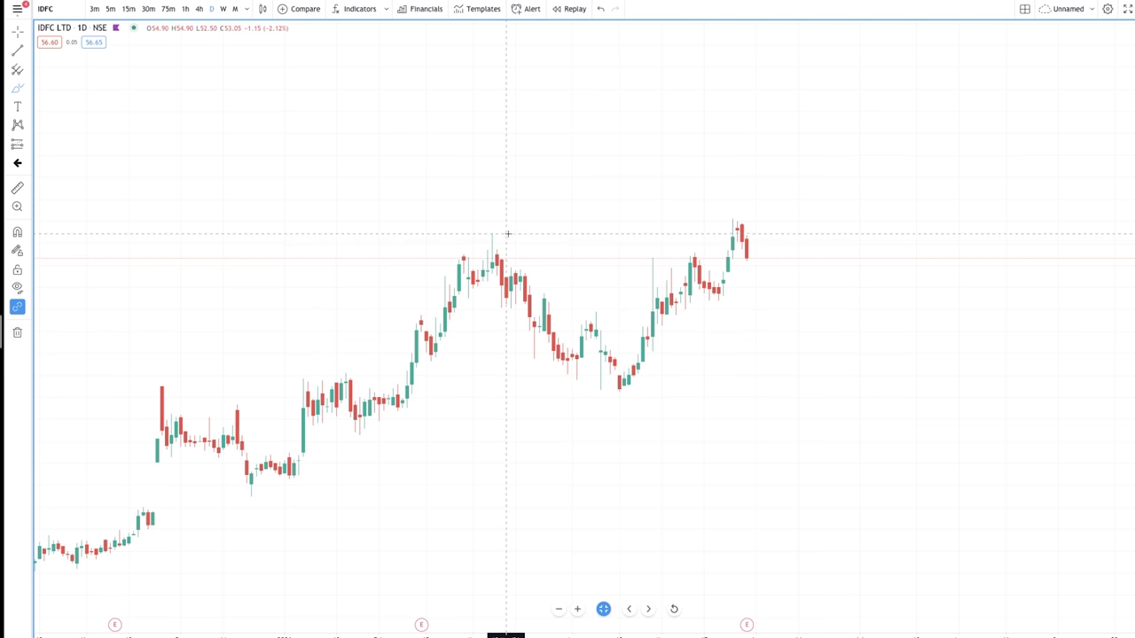
# Circle the shooting star at the IDFC peak, brush the decline following it, and clear the drawings.
pyautogui.moveTo(475, 229)
pyautogui.mouseDown()
pyautogui.moveTo(459, 285)
pyautogui.moveTo(513, 247)
pyautogui.moveTo(480, 236)
pyautogui.moveTo(518, 259)
pyautogui.moveTo(540, 368)
pyautogui.moveTo(604, 401)
pyautogui.mouseUp()
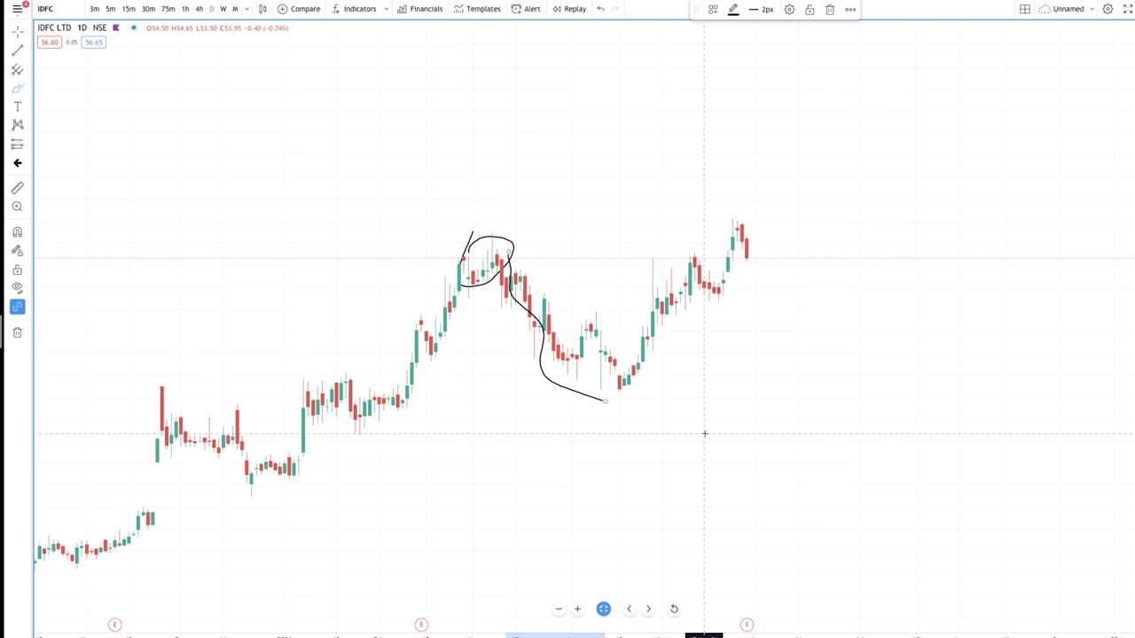
pyautogui.scroll(-4, 373, 270)
pyautogui.scroll(3, 375, 269)
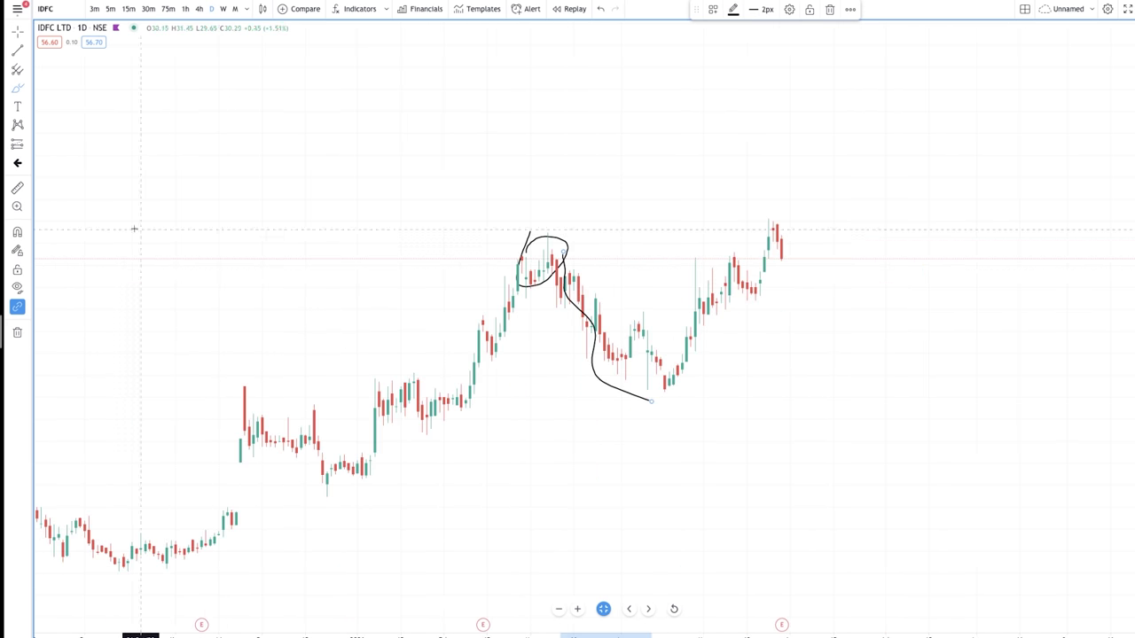
pyautogui.click(16, 333)
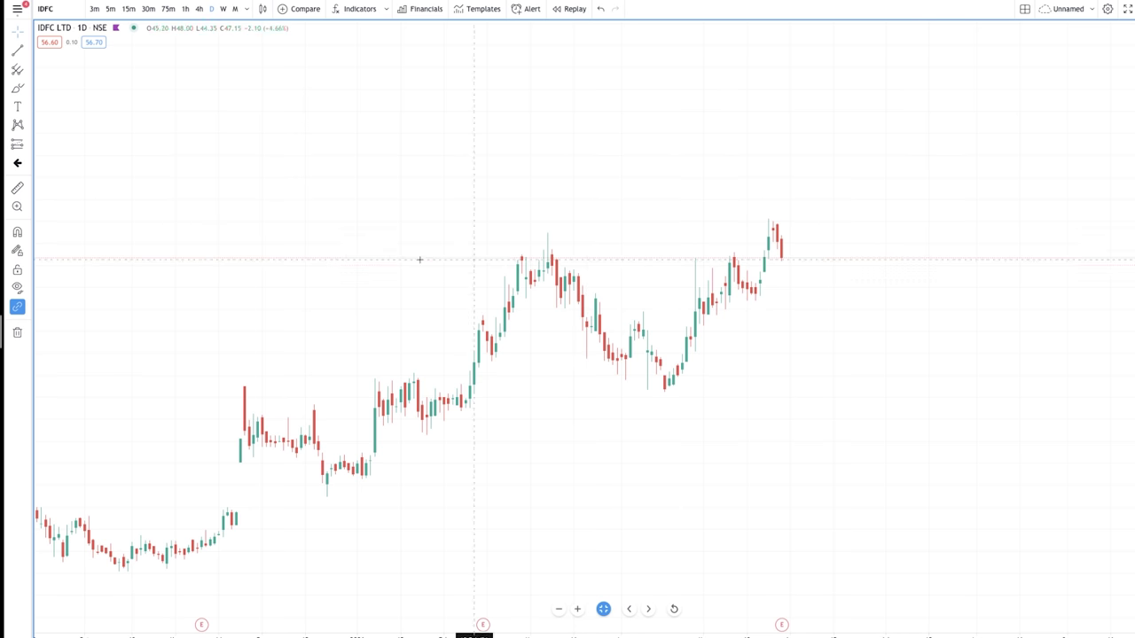
# Brush a wavy decline ending in a tall candle and a doji cross below the IDFC candles, plus a separate doji cross beside them.
pyautogui.click(16, 34)
pyautogui.moveTo(387, 401); pyautogui.dragTo(516, 187)
pyautogui.scroll(-3, 516, 192)
pyautogui.moveTo(454, 346); pyautogui.dragTo(481, 133)
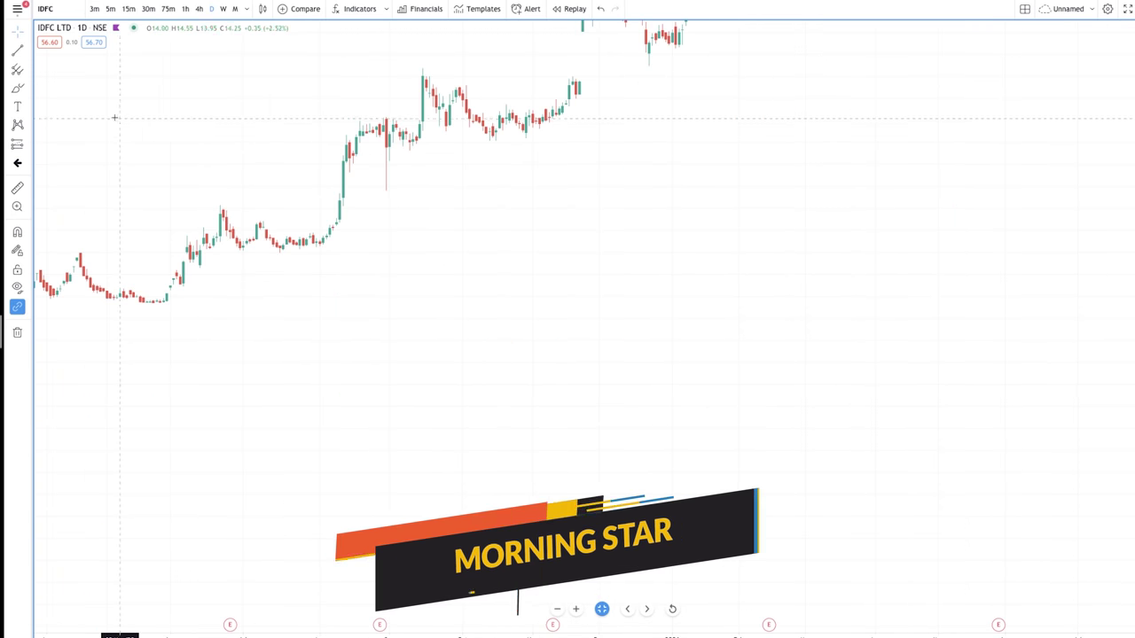
pyautogui.click(17, 88)
pyautogui.moveTo(244, 272)
pyautogui.mouseDown()
pyautogui.moveTo(278, 350)
pyautogui.moveTo(382, 449)
pyautogui.moveTo(381, 489)
pyautogui.moveTo(416, 428)
pyautogui.moveTo(430, 519)
pyautogui.moveTo(442, 484)
pyautogui.moveTo(462, 483)
pyautogui.mouseUp()
pyautogui.moveTo(416, 428); pyautogui.dragTo(381, 430)
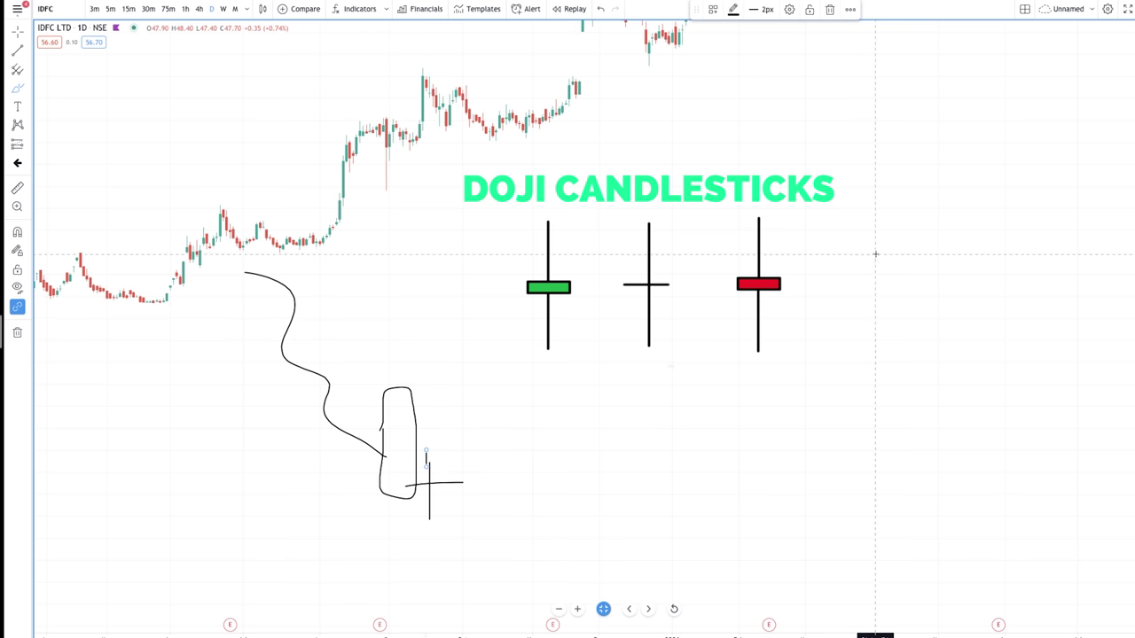
pyautogui.moveTo(875, 256)
pyautogui.mouseDown()
pyautogui.moveTo(879, 328)
pyautogui.moveTo(903, 296)
pyautogui.mouseUp()
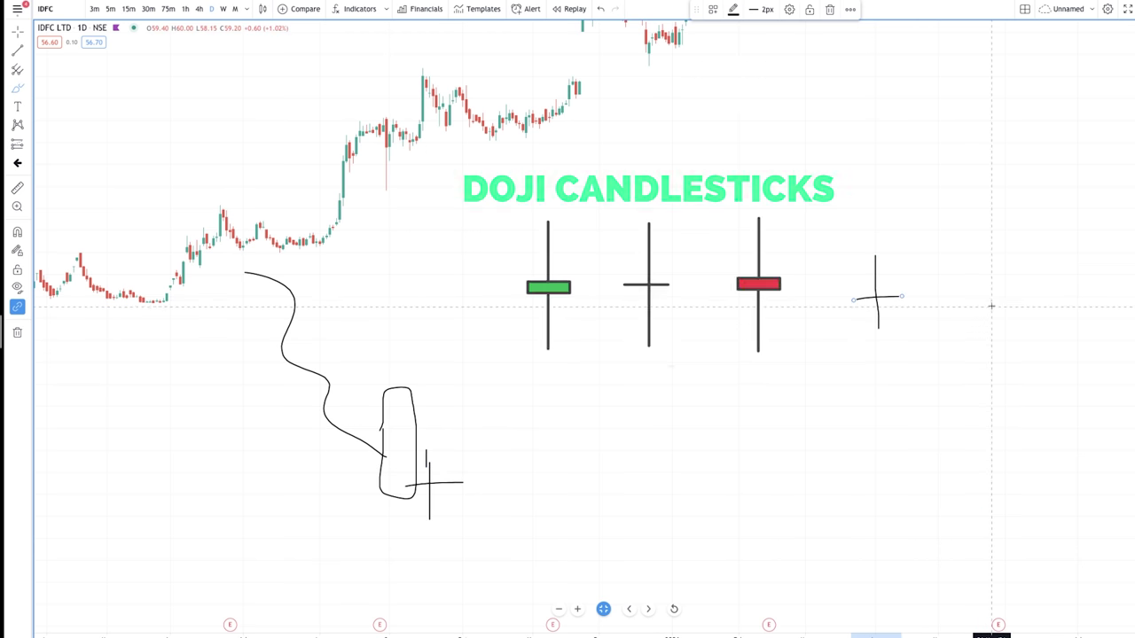
# Brush a larger doji cross above the separate doji cross and retrace its horizontal and vertical lines.
pyautogui.moveTo(893, 162); pyautogui.dragTo(998, 161)
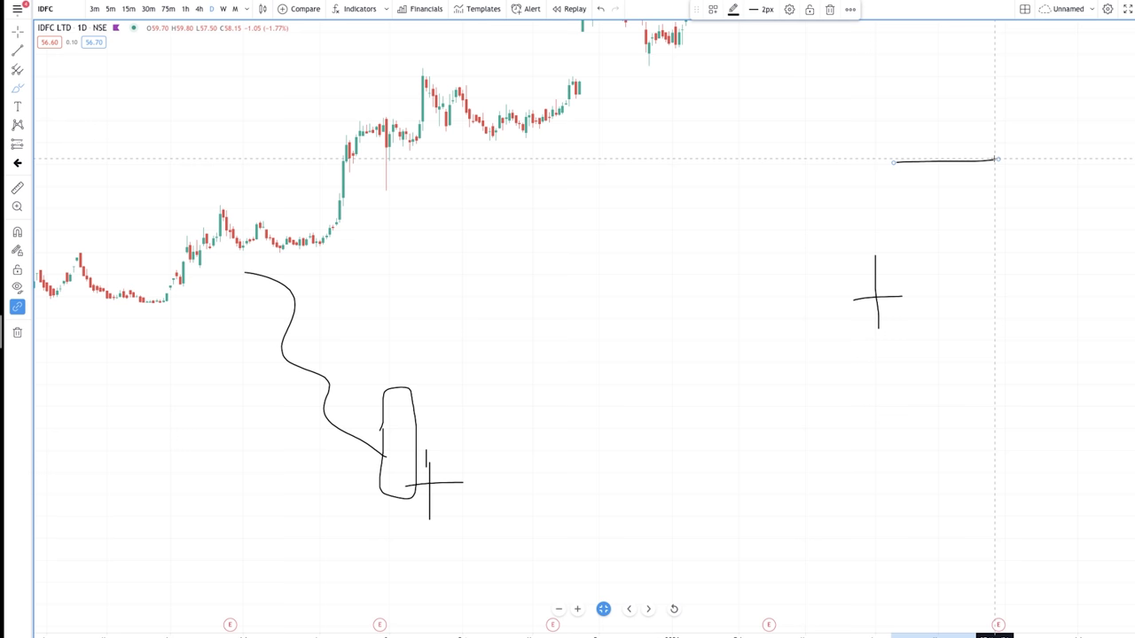
pyautogui.moveTo(930, 98); pyautogui.dragTo(943, 246)
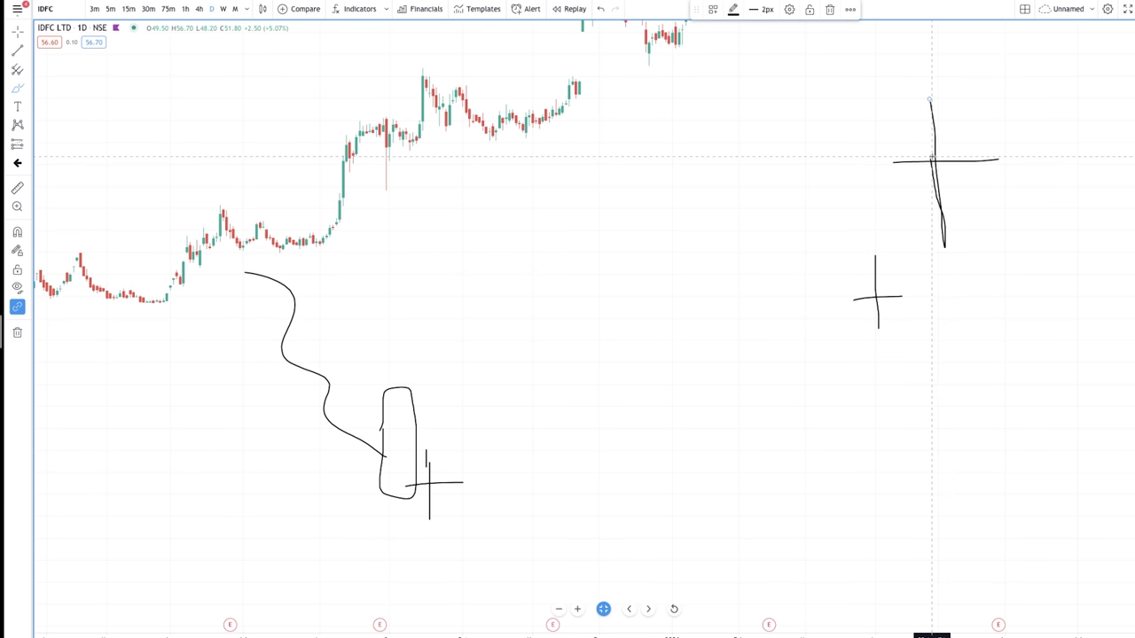
pyautogui.moveTo(892, 161); pyautogui.dragTo(1011, 159)
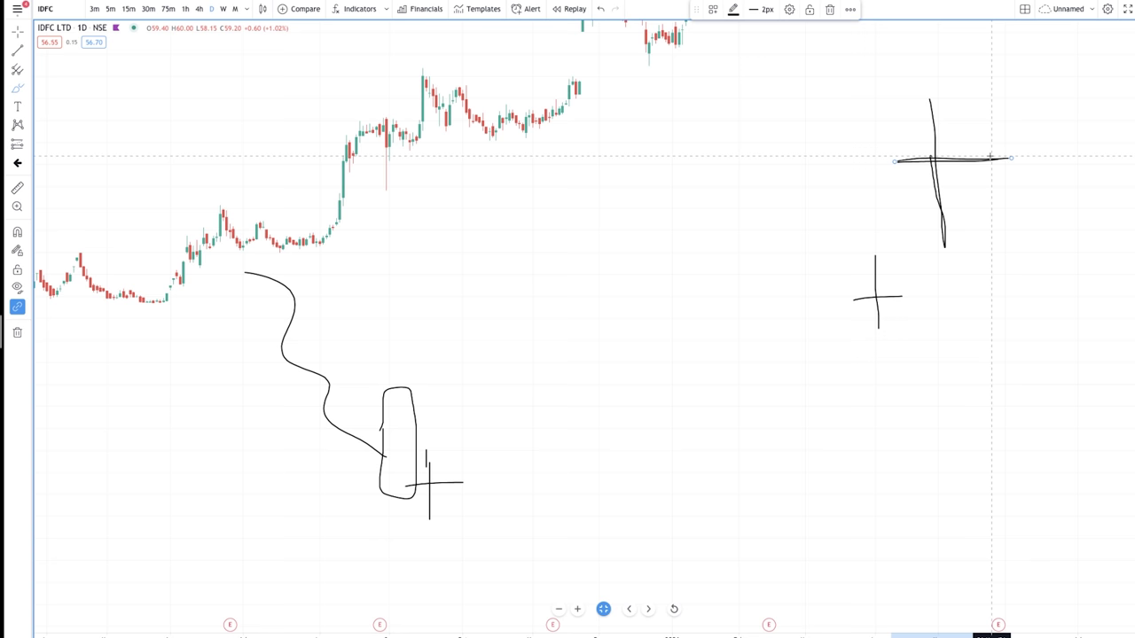
pyautogui.moveTo(925, 130); pyautogui.dragTo(924, 244)
pyautogui.moveTo(882, 160); pyautogui.dragTo(965, 160)
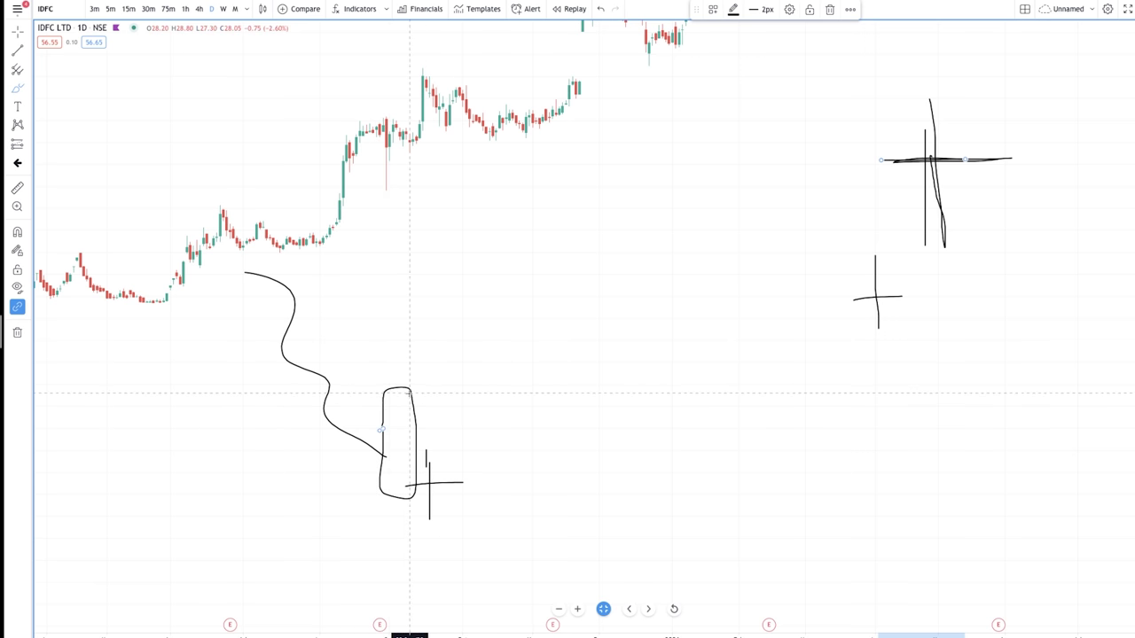
# Retrace the doji's horizontal line beside the tall candle, then sketch a tall third candle after it with diagonal hatching.
pyautogui.moveTo(429, 465)
pyautogui.mouseDown()
pyautogui.moveTo(429, 492)
pyautogui.moveTo(450, 482)
pyautogui.mouseUp()
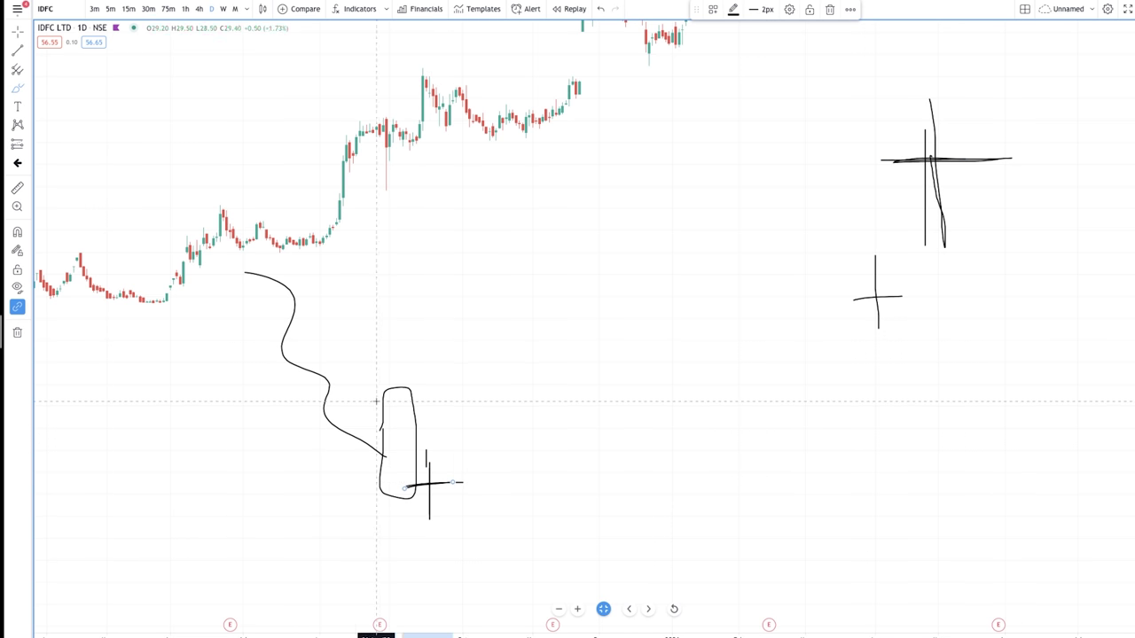
pyautogui.moveTo(467, 389)
pyautogui.mouseDown()
pyautogui.moveTo(462, 480)
pyautogui.moveTo(507, 498)
pyautogui.moveTo(503, 381)
pyautogui.moveTo(488, 364)
pyautogui.moveTo(465, 376)
pyautogui.mouseUp()
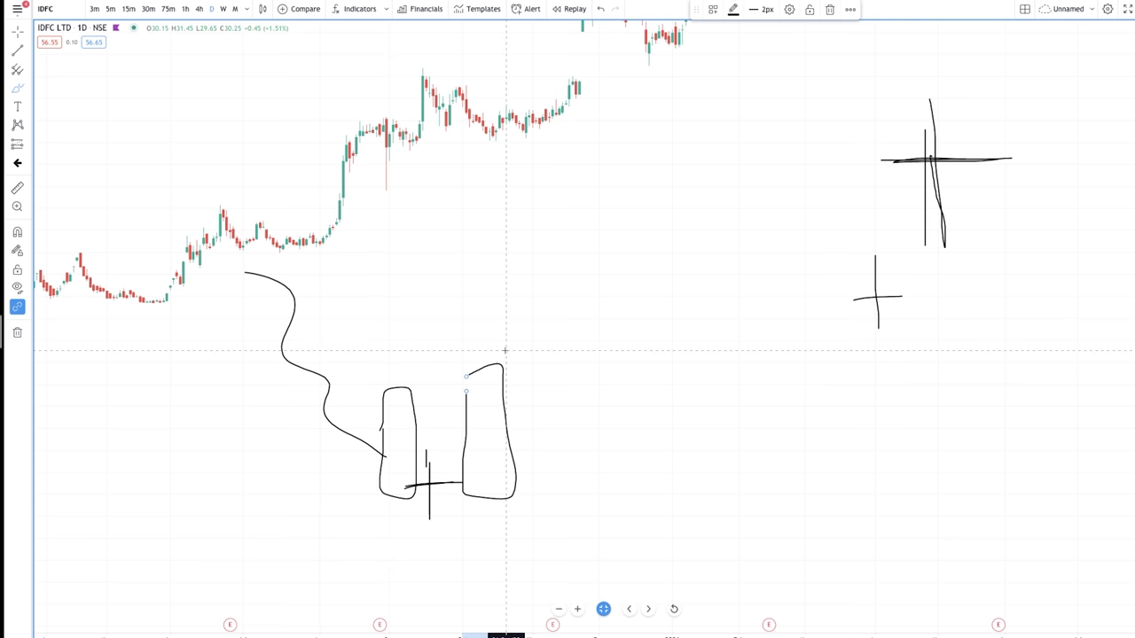
pyautogui.moveTo(463, 377); pyautogui.dragTo(466, 440)
pyautogui.moveTo(462, 489); pyautogui.dragTo(510, 495)
pyautogui.moveTo(447, 381)
pyautogui.mouseDown()
pyautogui.moveTo(501, 367)
pyautogui.moveTo(424, 413)
pyautogui.mouseUp()
pyautogui.moveTo(490, 397); pyautogui.dragTo(439, 428)
pyautogui.moveTo(524, 413)
pyautogui.mouseDown()
pyautogui.moveTo(486, 439)
pyautogui.moveTo(452, 493)
pyautogui.mouseUp()
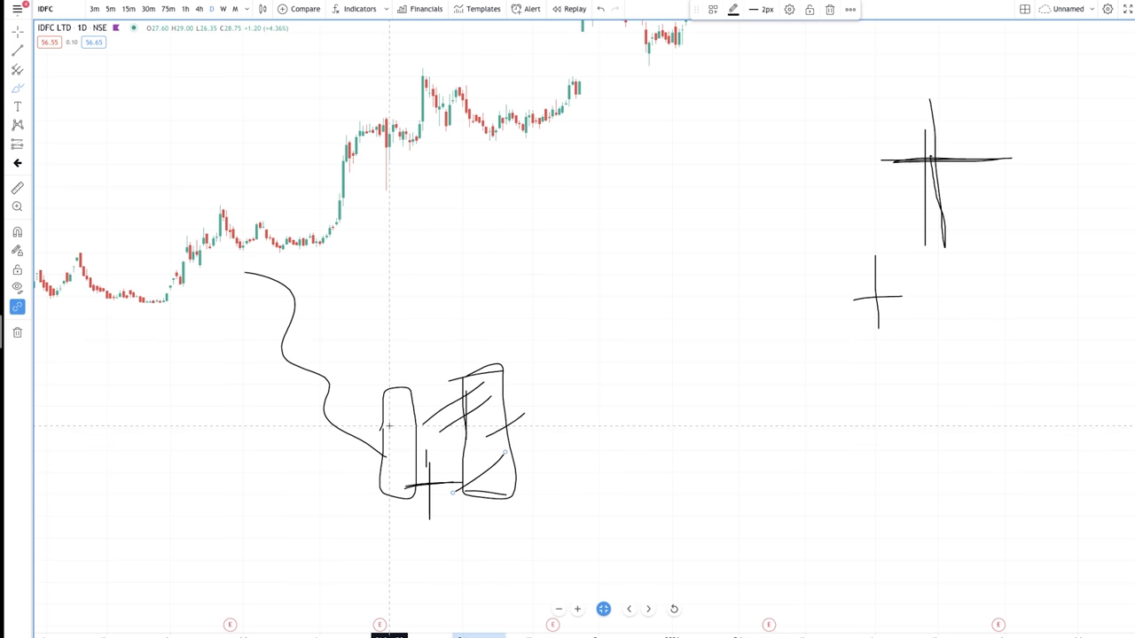
# Brush a second wavy decline leading into the morning star sketch and a wavy rise following its third candle.
pyautogui.moveTo(142, 168)
pyautogui.mouseDown()
pyautogui.moveTo(325, 442)
pyautogui.moveTo(359, 468)
pyautogui.mouseUp()
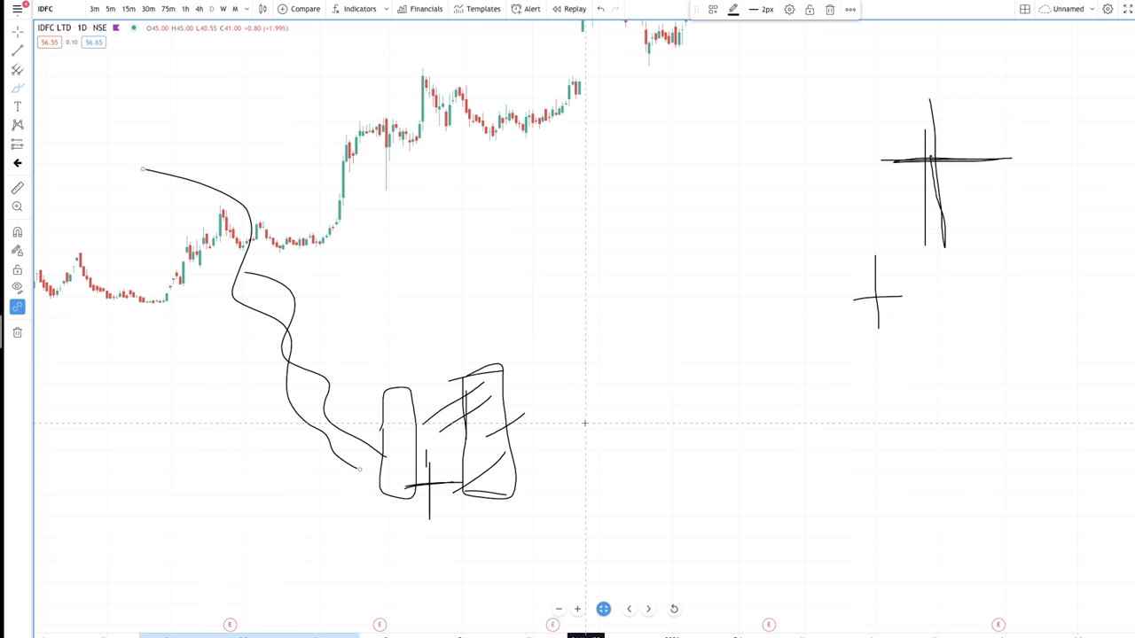
pyautogui.moveTo(523, 435)
pyautogui.mouseDown()
pyautogui.moveTo(777, 148)
pyautogui.moveTo(1011, 19)
pyautogui.mouseUp()
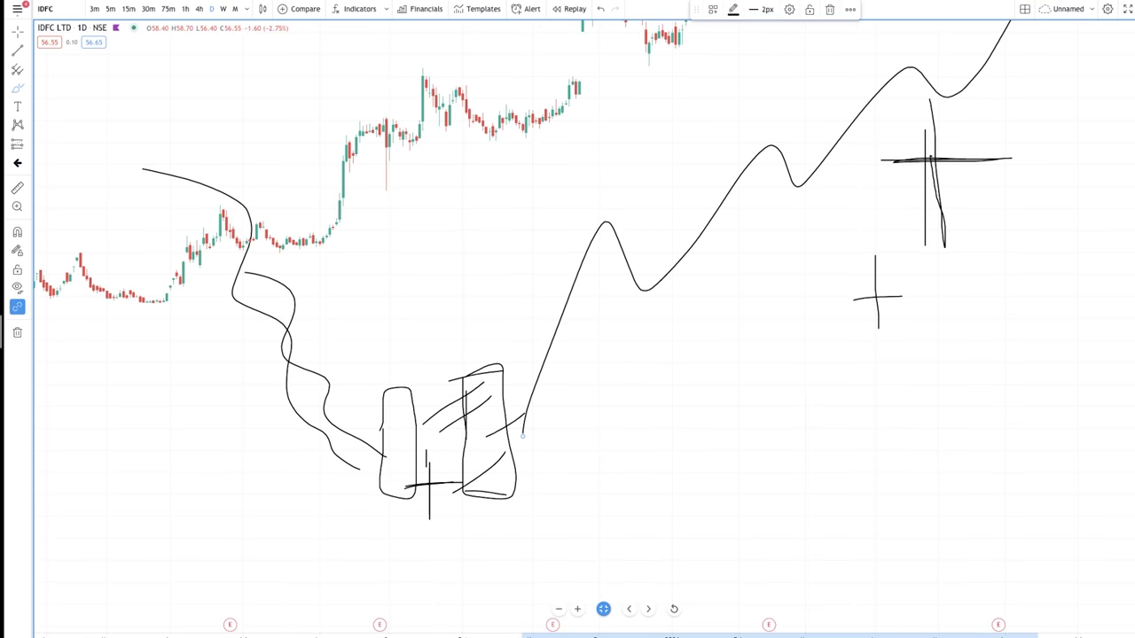
# Switch the chart to the Indraprastha Gas (IGL) stock on NSE and return to the cursor tool.
pyautogui.click(53, 10)
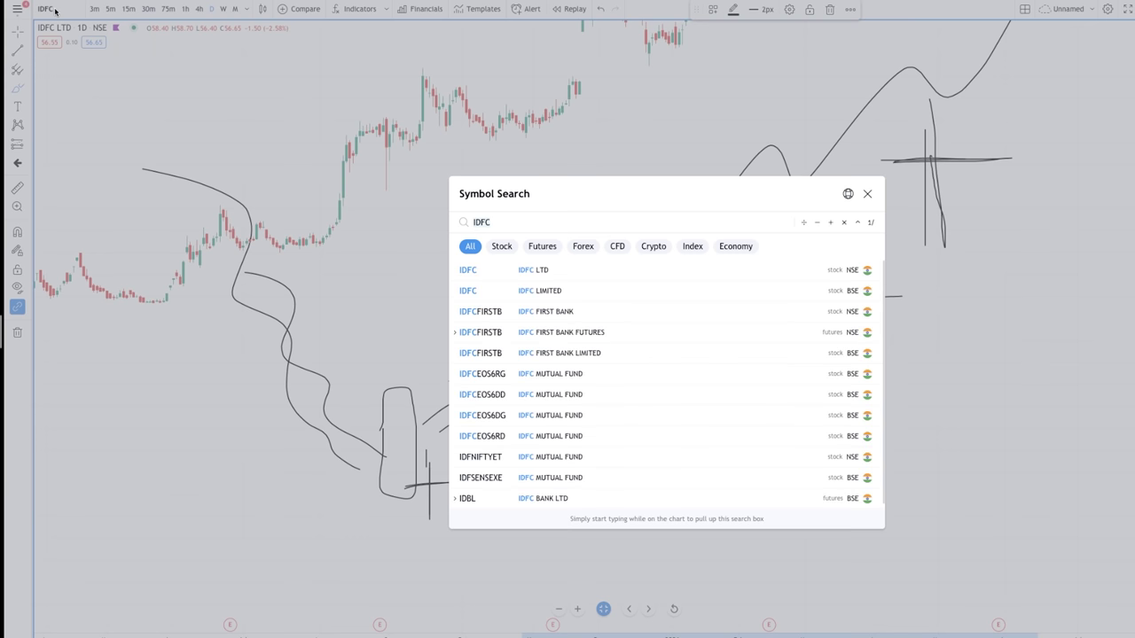
pyautogui.write('IGOL')
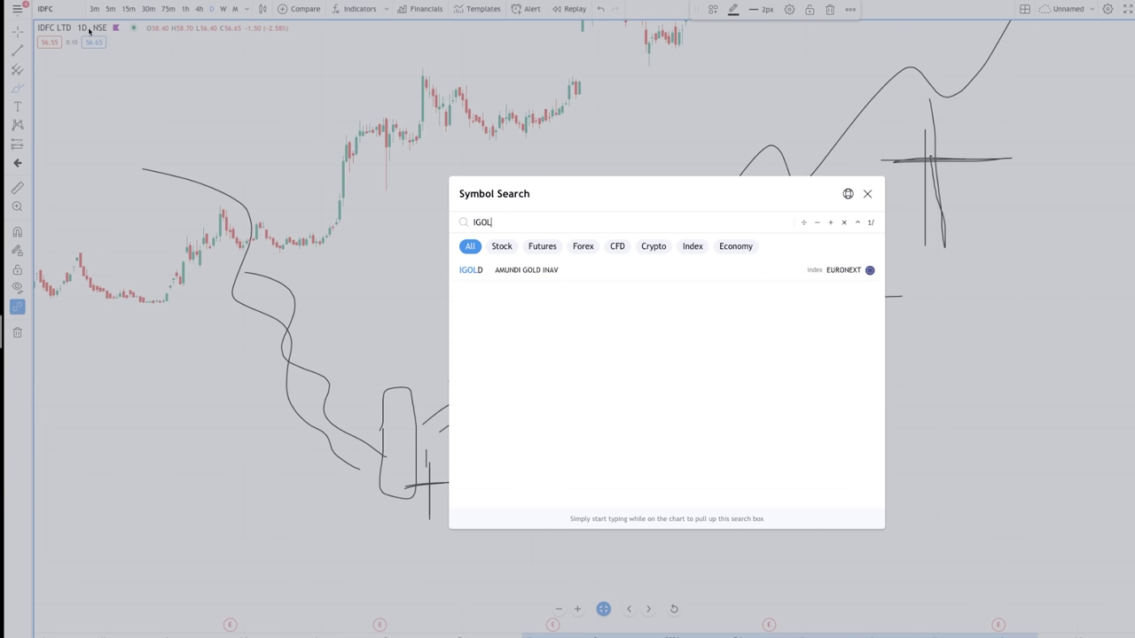
pyautogui.press('BackSpace')
pyautogui.press('BackSpace')
pyautogui.write('L')
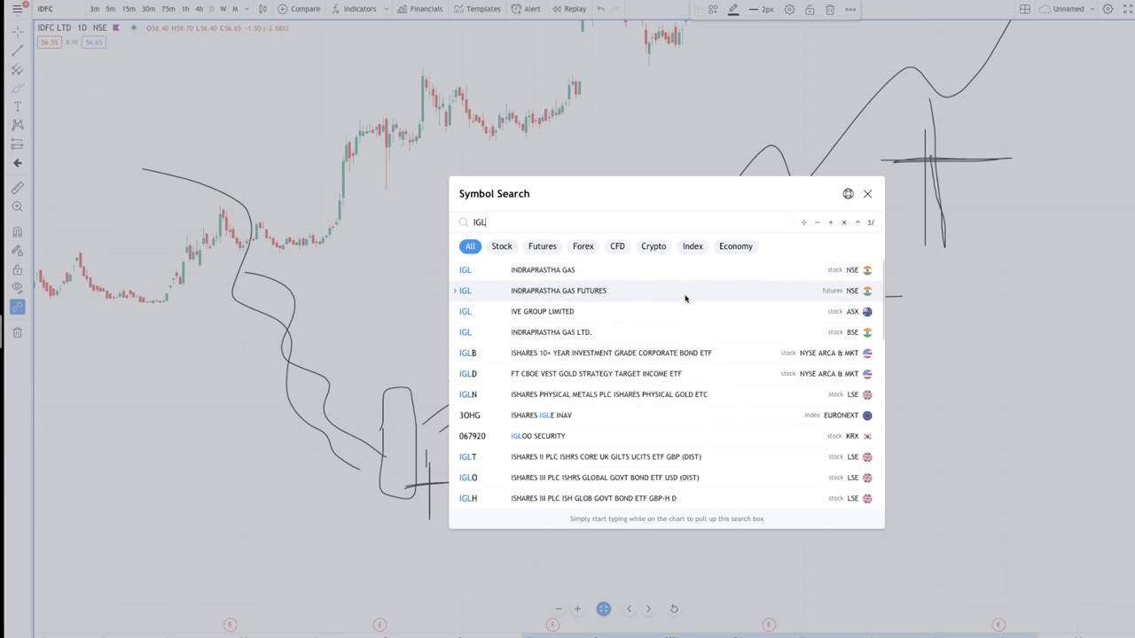
pyautogui.press('Escape')
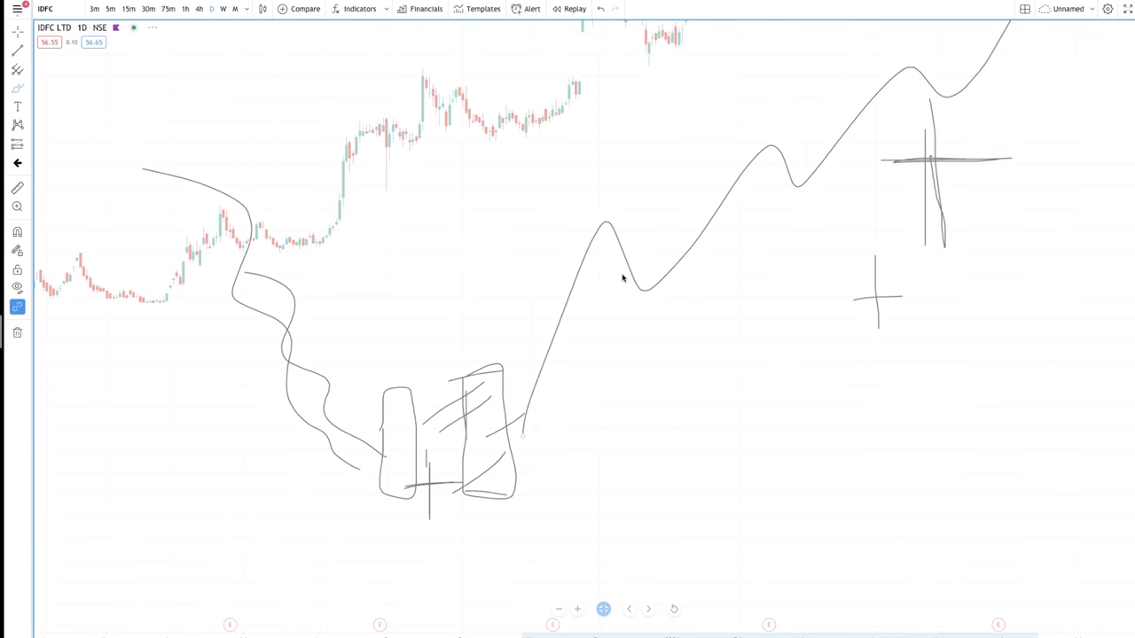
pyautogui.click(16, 30)
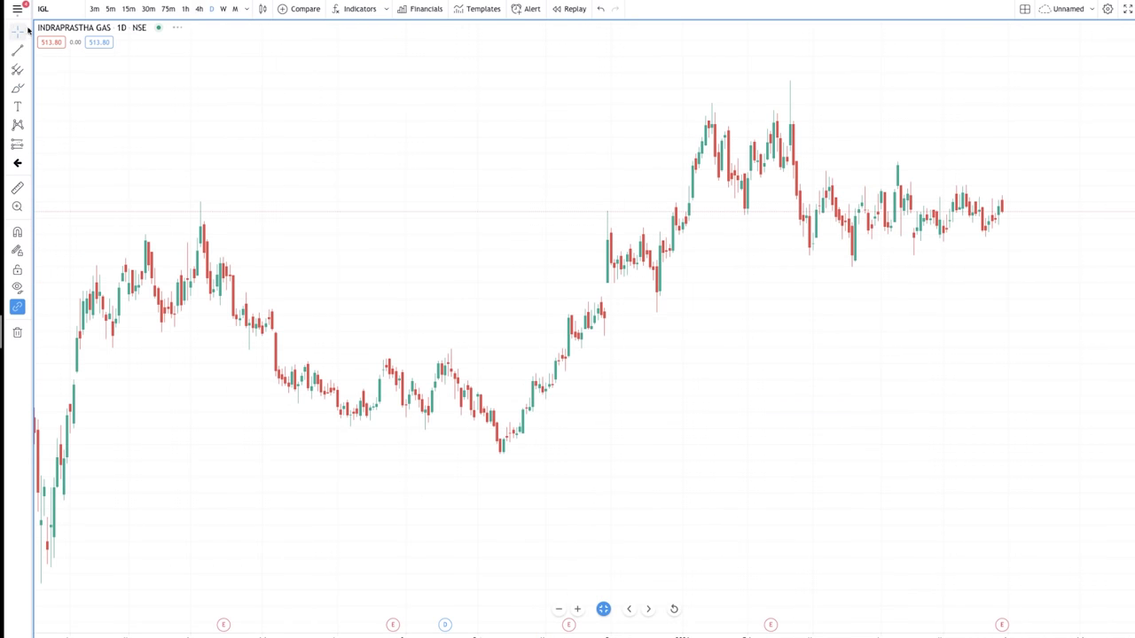
# Brush a wavy line along the decline leading to the morning star low on the earlier IGL daily candles.
pyautogui.scroll(-2, 595, 244)
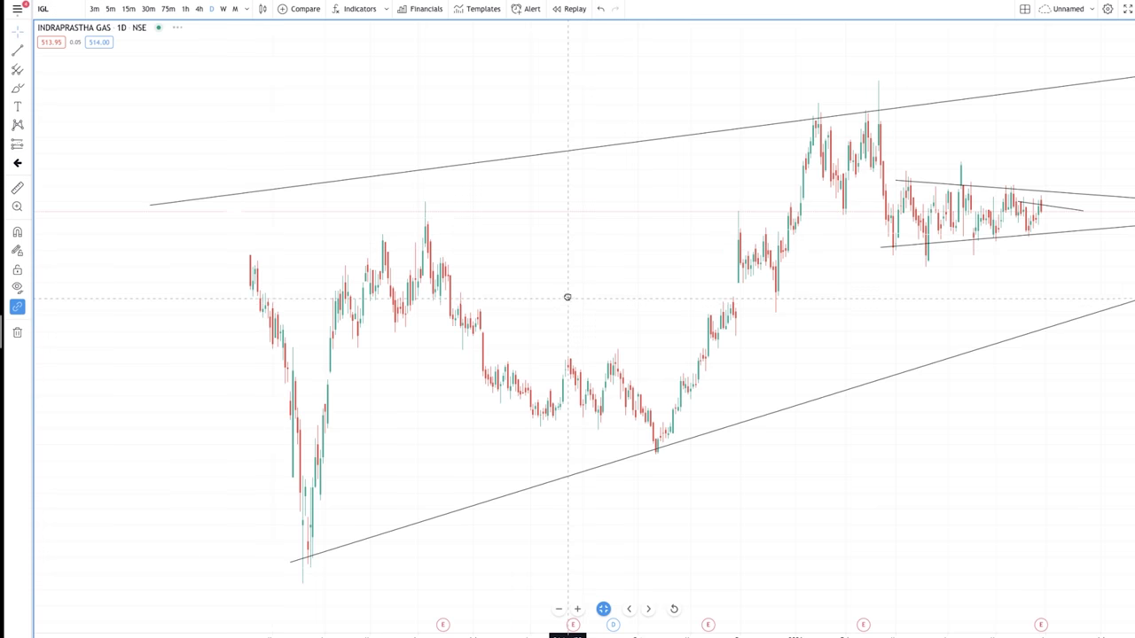
pyautogui.moveTo(565, 299); pyautogui.dragTo(790, 88)
pyautogui.moveTo(594, 268); pyautogui.dragTo(892, 222)
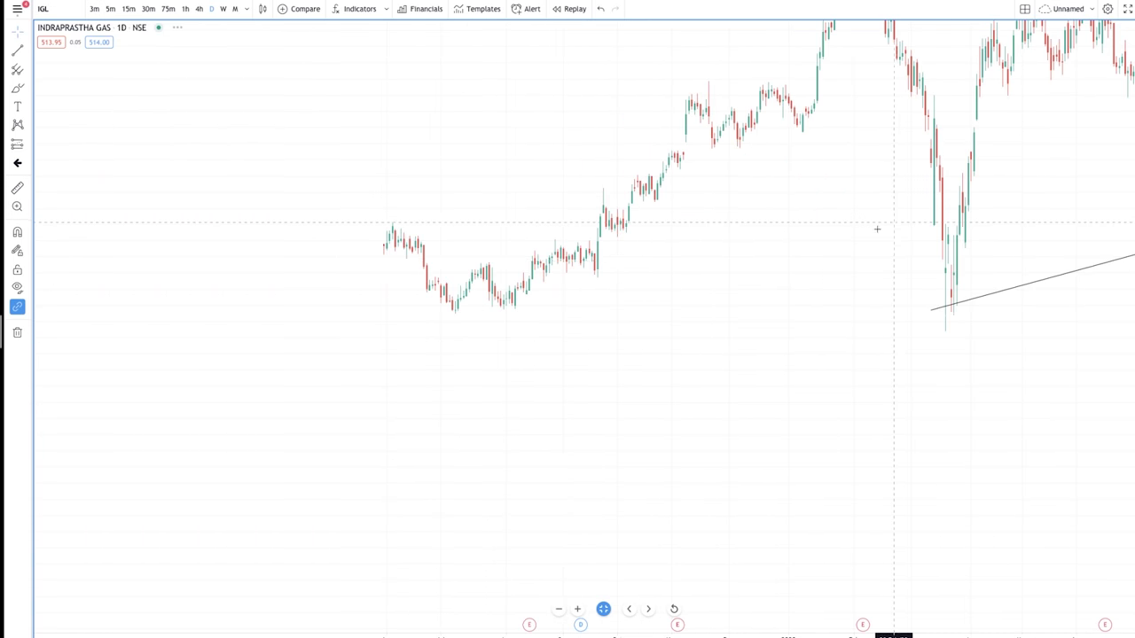
pyautogui.moveTo(579, 306); pyautogui.dragTo(931, 329)
pyautogui.scroll(5, 770, 329)
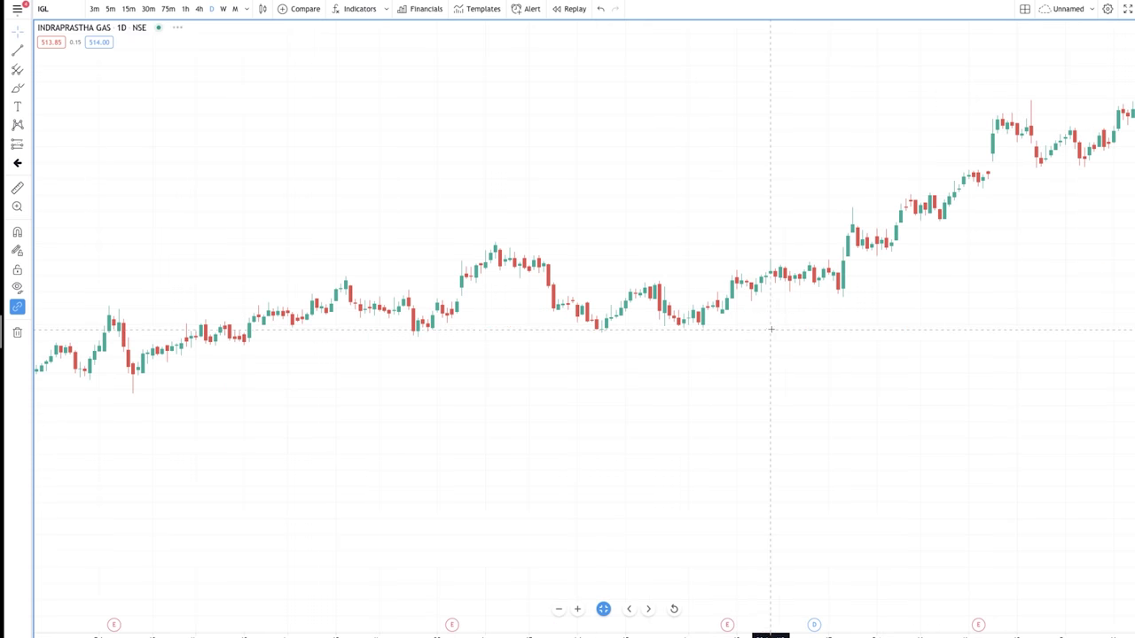
pyautogui.moveTo(1132, 541); pyautogui.dragTo(1132, 106)
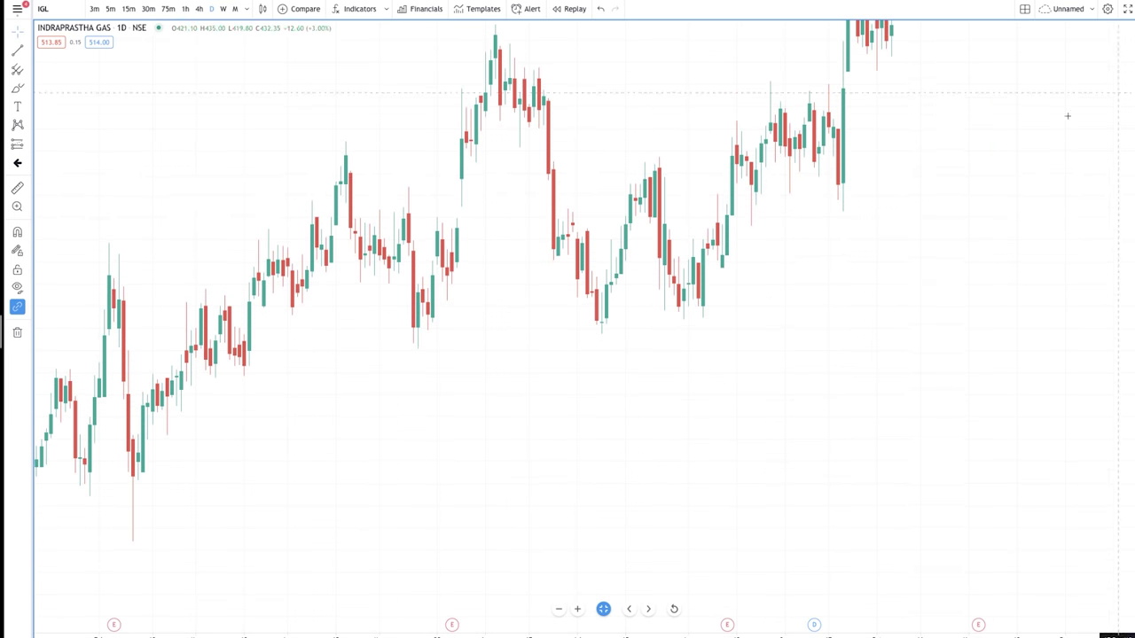
pyautogui.scroll(4, 454, 263)
pyautogui.click(17, 88)
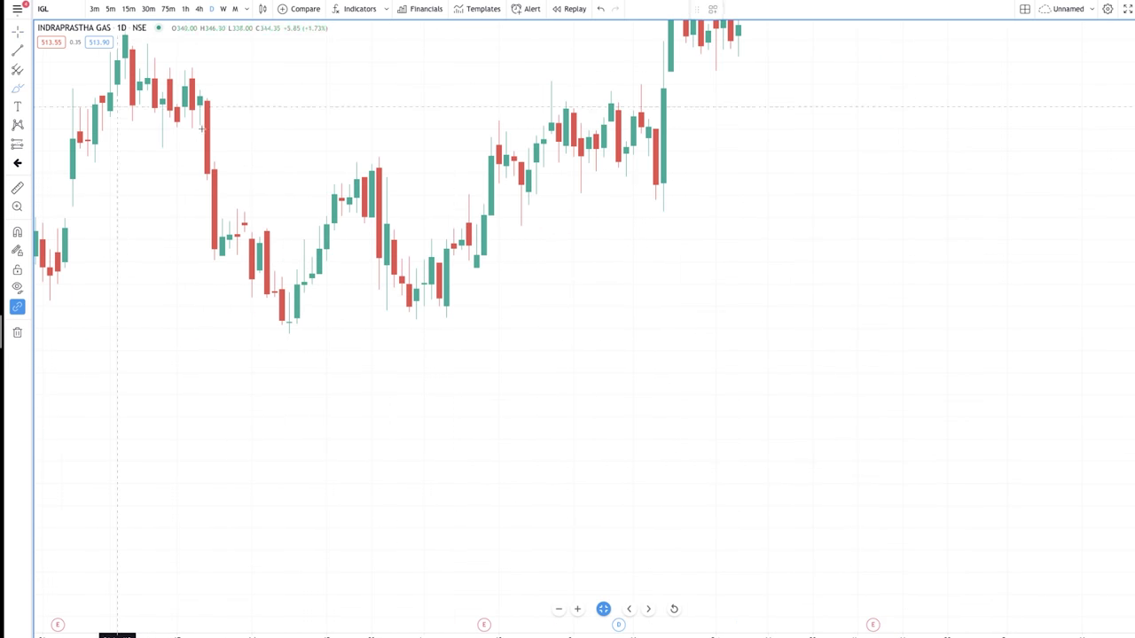
pyautogui.moveTo(114, 68)
pyautogui.mouseDown()
pyautogui.moveTo(177, 229)
pyautogui.moveTo(245, 293)
pyautogui.mouseUp()
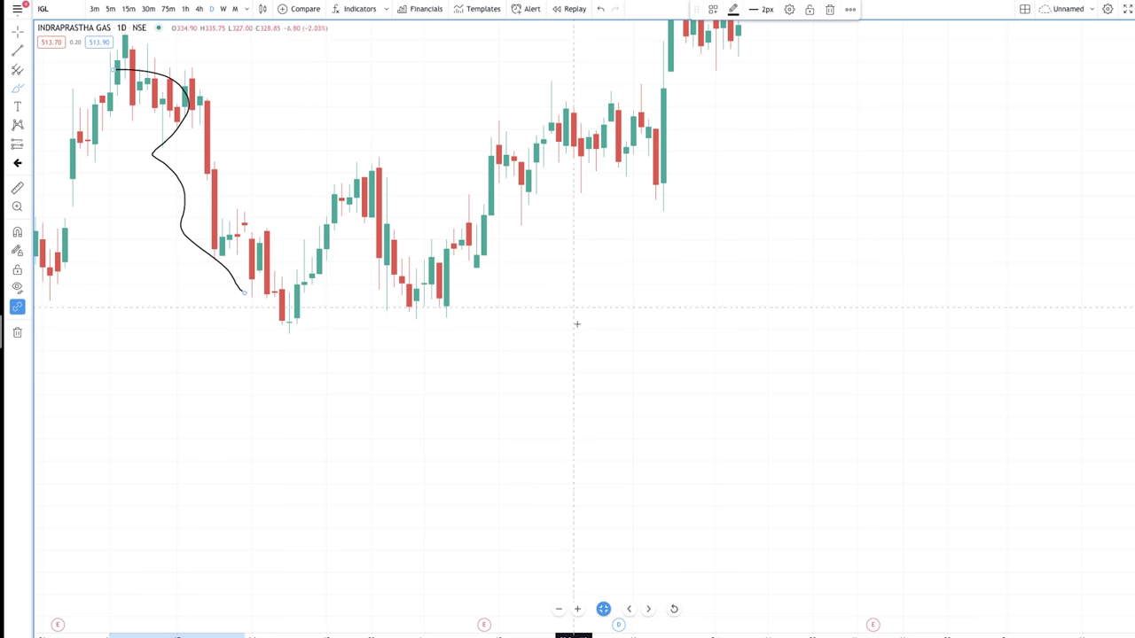
# Sketch a tall candle, a doji cross and a shorter third candle below the IGL candles, and circle the group.
pyautogui.moveTo(536, 357)
pyautogui.mouseDown()
pyautogui.moveTo(535, 469)
pyautogui.moveTo(574, 383)
pyautogui.moveTo(522, 331)
pyautogui.moveTo(530, 423)
pyautogui.mouseUp()
pyautogui.moveTo(596, 436)
pyautogui.mouseDown()
pyautogui.moveTo(603, 476)
pyautogui.moveTo(612, 448)
pyautogui.mouseUp()
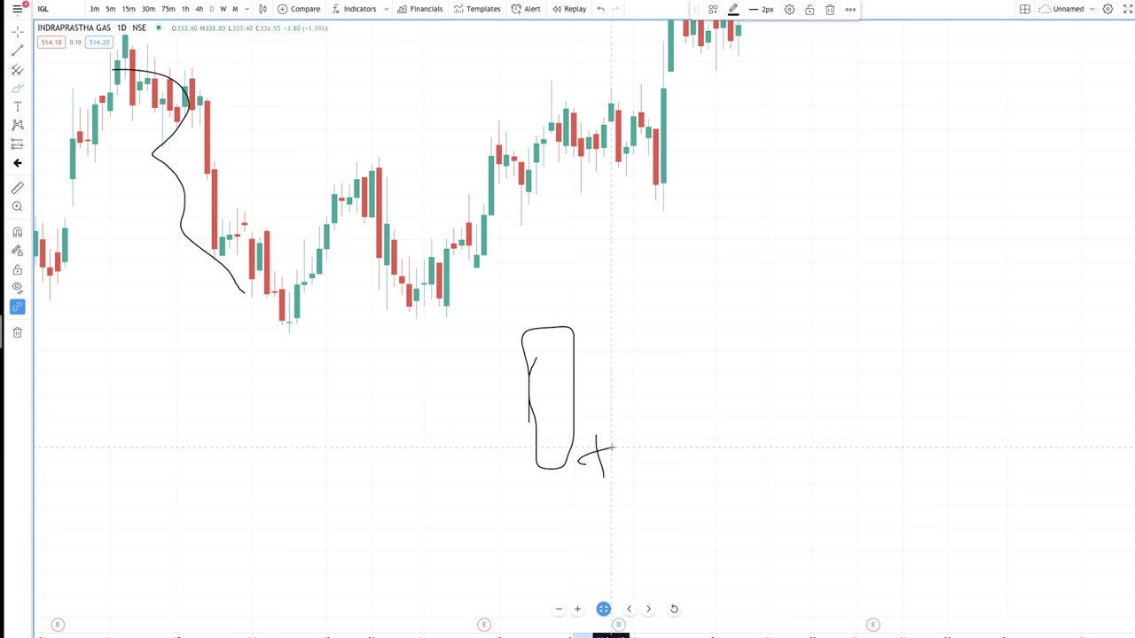
pyautogui.moveTo(633, 388)
pyautogui.mouseDown()
pyautogui.moveTo(634, 408)
pyautogui.moveTo(679, 464)
pyautogui.mouseUp()
pyautogui.moveTo(663, 387); pyautogui.dragTo(641, 388)
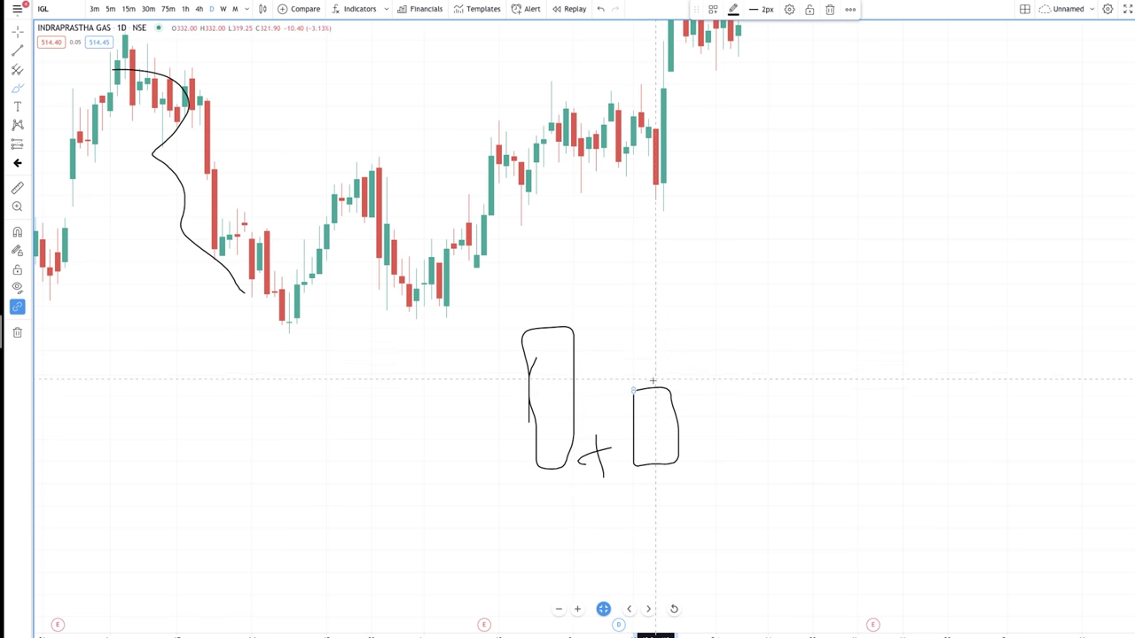
pyautogui.moveTo(615, 281)
pyautogui.mouseDown()
pyautogui.moveTo(567, 603)
pyautogui.moveTo(570, 246)
pyautogui.moveTo(432, 239)
pyautogui.mouseUp()
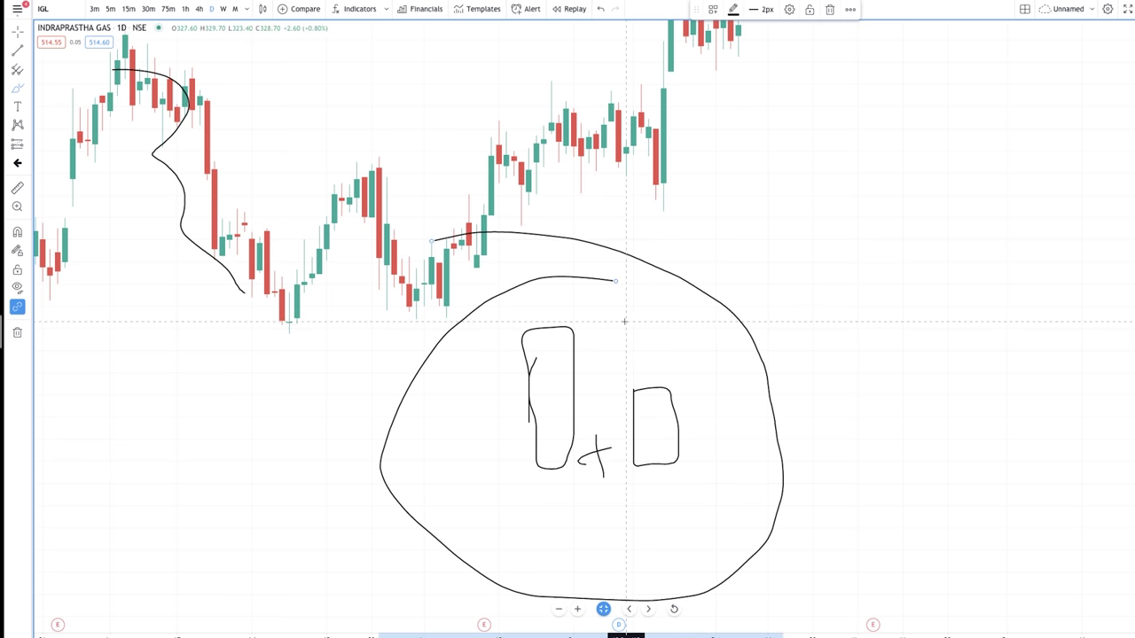
# Extend the third candle to about the first candle's height, retrace the first candle, and brush the IGL rise following the low.
pyautogui.moveTo(626, 342); pyautogui.dragTo(632, 434)
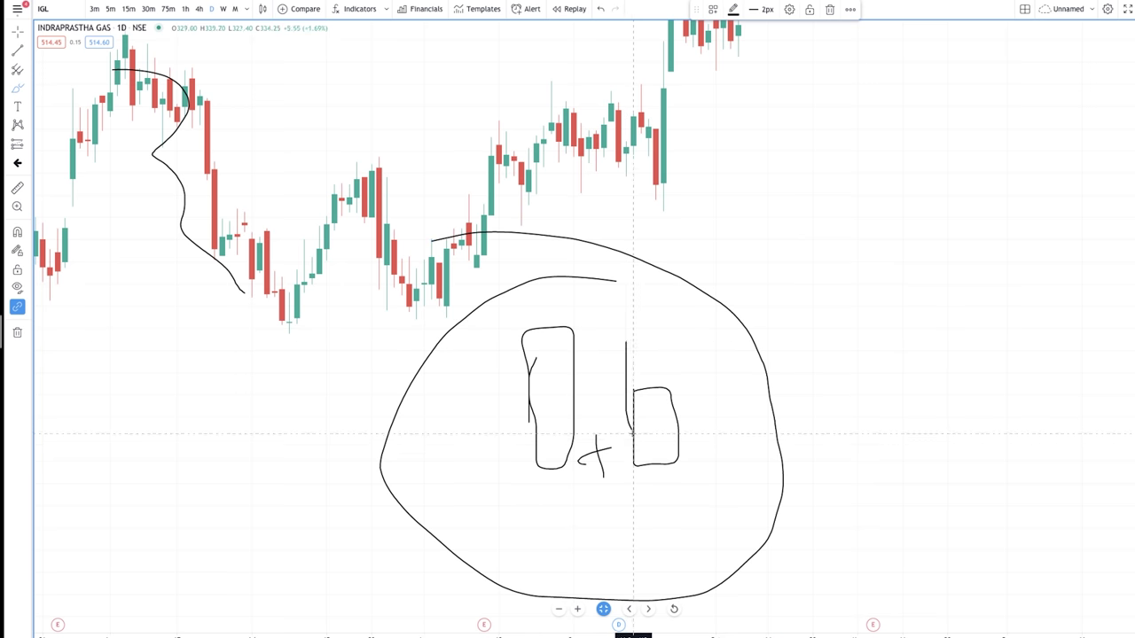
pyautogui.moveTo(626, 342)
pyautogui.mouseDown()
pyautogui.moveTo(666, 337)
pyautogui.moveTo(676, 416)
pyautogui.mouseUp()
pyautogui.moveTo(559, 339)
pyautogui.mouseDown()
pyautogui.moveTo(537, 474)
pyautogui.moveTo(582, 463)
pyautogui.mouseUp()
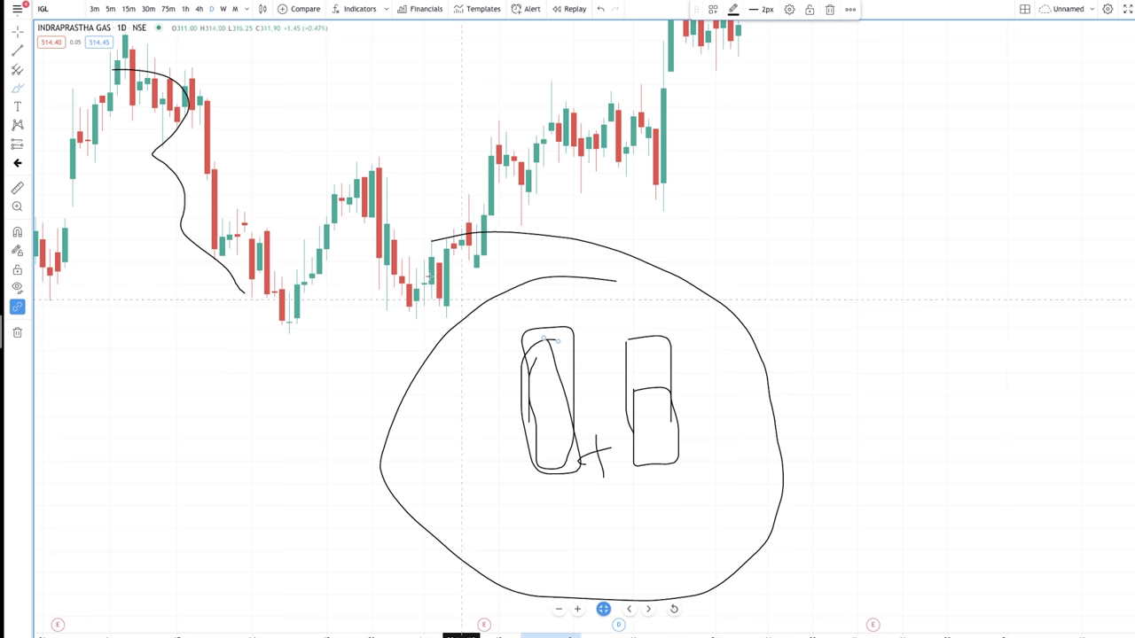
pyautogui.moveTo(336, 328); pyautogui.dragTo(701, 19)
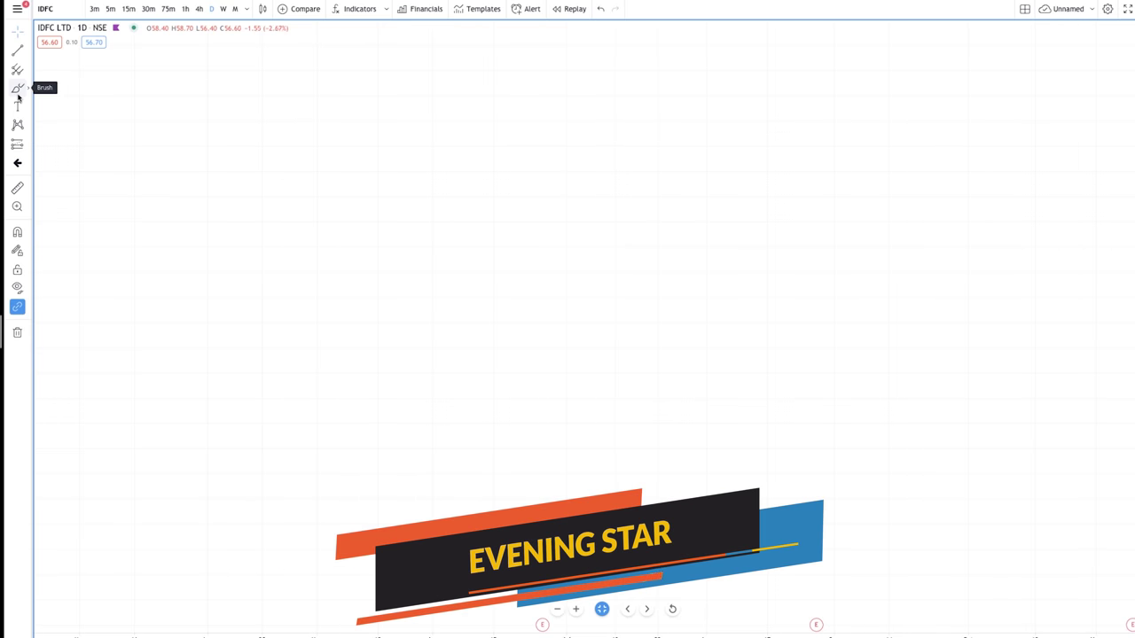
# Brush a wavy uptrend in the empty area of the IDFC chart.
pyautogui.click(17, 88)
pyautogui.moveTo(166, 352)
pyautogui.mouseDown()
pyautogui.moveTo(180, 270)
pyautogui.moveTo(345, 122)
pyautogui.moveTo(470, 69)
pyautogui.moveTo(497, 15)
pyautogui.mouseUp()
pyautogui.scroll(1, 56, 38)
pyautogui.click(26, 38)
pyautogui.moveTo(661, 128); pyautogui.dragTo(605, 264)
pyautogui.scroll(-3, 73, 65)
# Sketch an evening star at the top of the uptrend: a narrow tall candle, a doji cross and a wider third candle.
pyautogui.click(20, 81)
pyautogui.click(53, 91)
pyautogui.moveTo(462, 64)
pyautogui.mouseDown()
pyautogui.moveTo(462, 114)
pyautogui.moveTo(478, 45)
pyautogui.mouseUp()
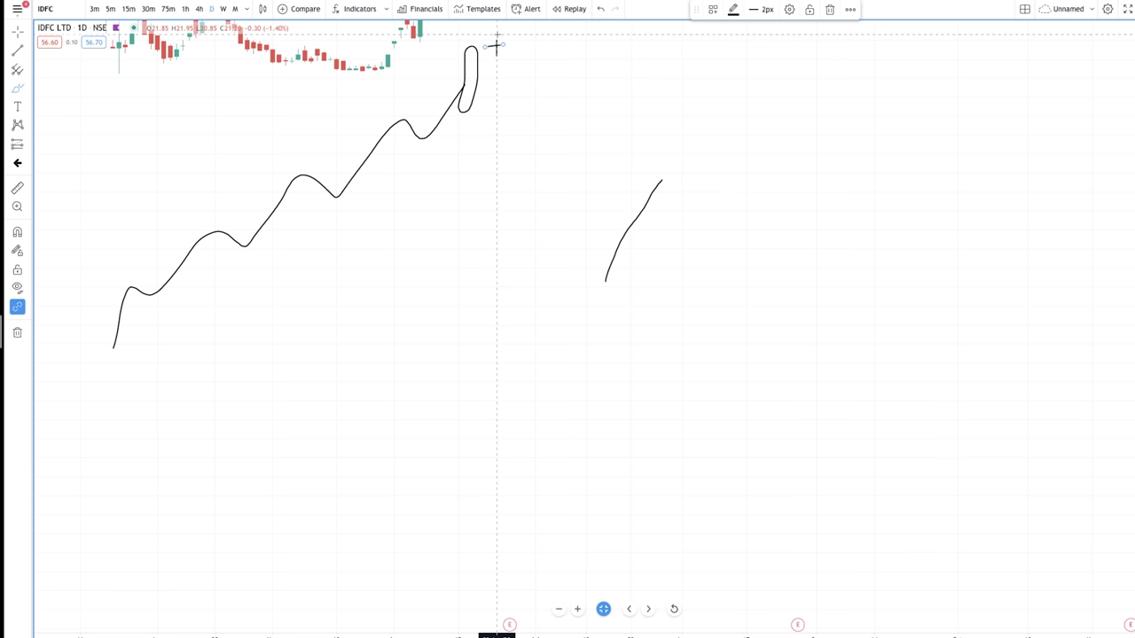
pyautogui.moveTo(516, 43)
pyautogui.mouseDown()
pyautogui.moveTo(513, 118)
pyautogui.moveTo(542, 114)
pyautogui.mouseUp()
pyautogui.moveTo(539, 37); pyautogui.dragTo(517, 38)
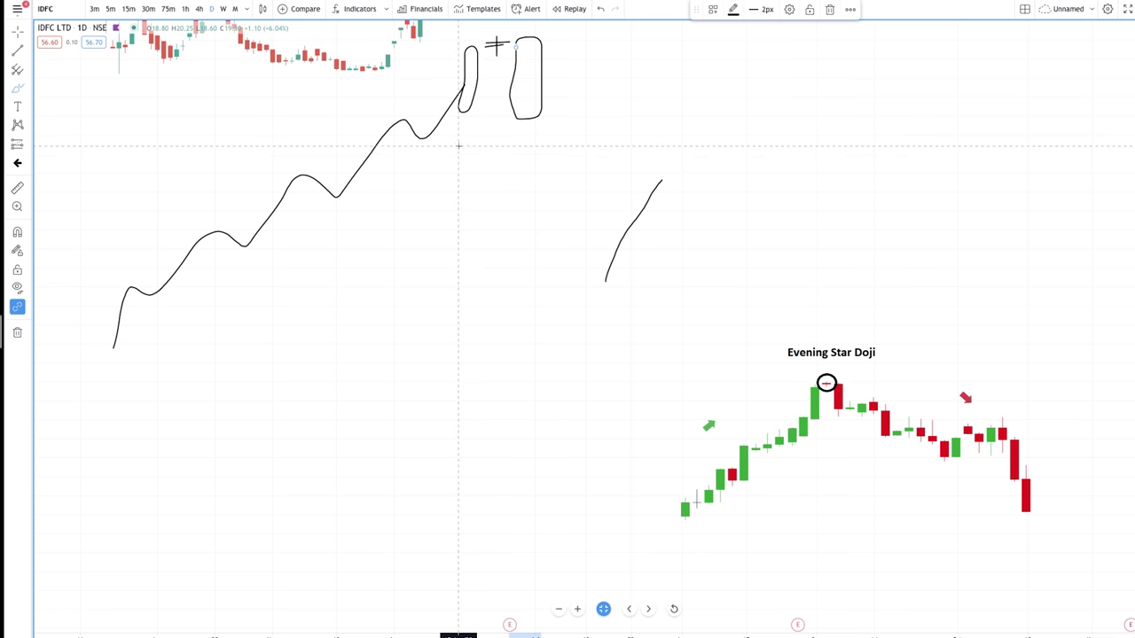
# Brush the decline following the evening star sketch and clear all drawings from the chart.
pyautogui.moveTo(543, 106)
pyautogui.mouseDown()
pyautogui.moveTo(696, 218)
pyautogui.moveTo(1090, 416)
pyautogui.mouseUp()
pyautogui.click(16, 332)
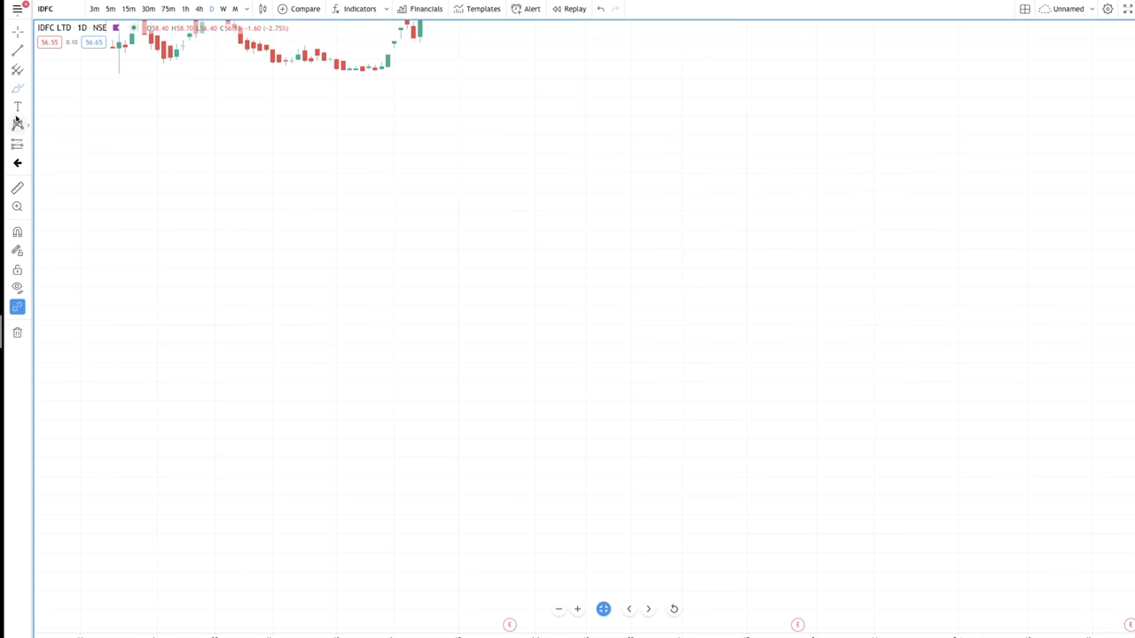
# Examine the price history of the IDFC daily chart for evening star patterns at the tops of uptrends.
pyautogui.click(17, 33)
pyautogui.moveTo(316, 172); pyautogui.dragTo(314, 430)
pyautogui.scroll(-4, 313, 411)
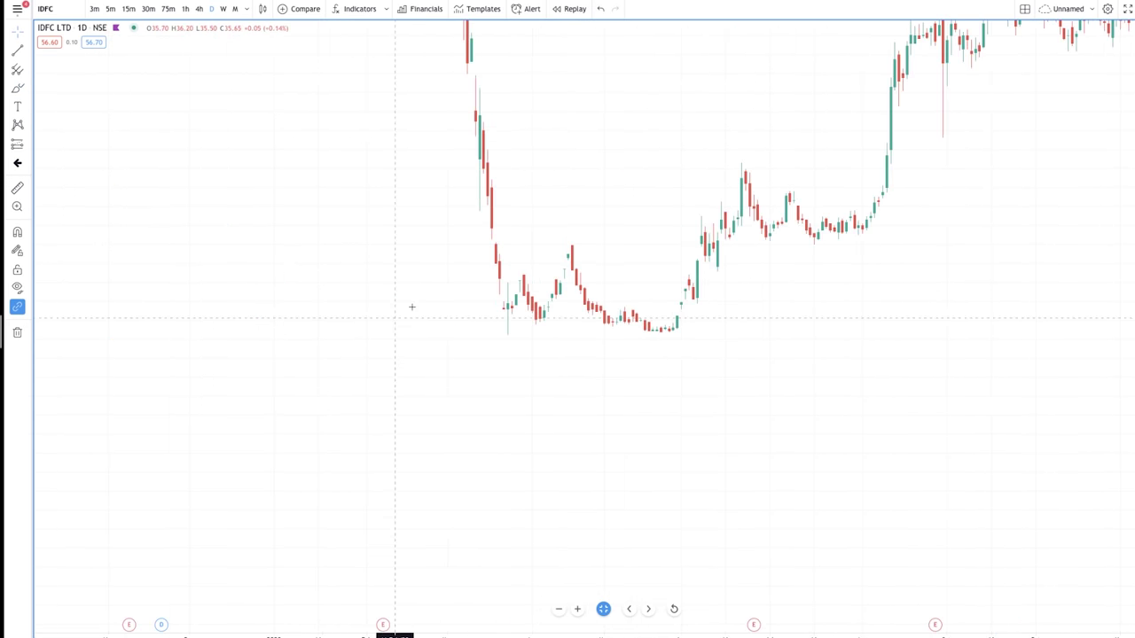
pyautogui.moveTo(395, 317); pyautogui.dragTo(253, 438)
pyautogui.moveTo(597, 345); pyautogui.dragTo(51, 435)
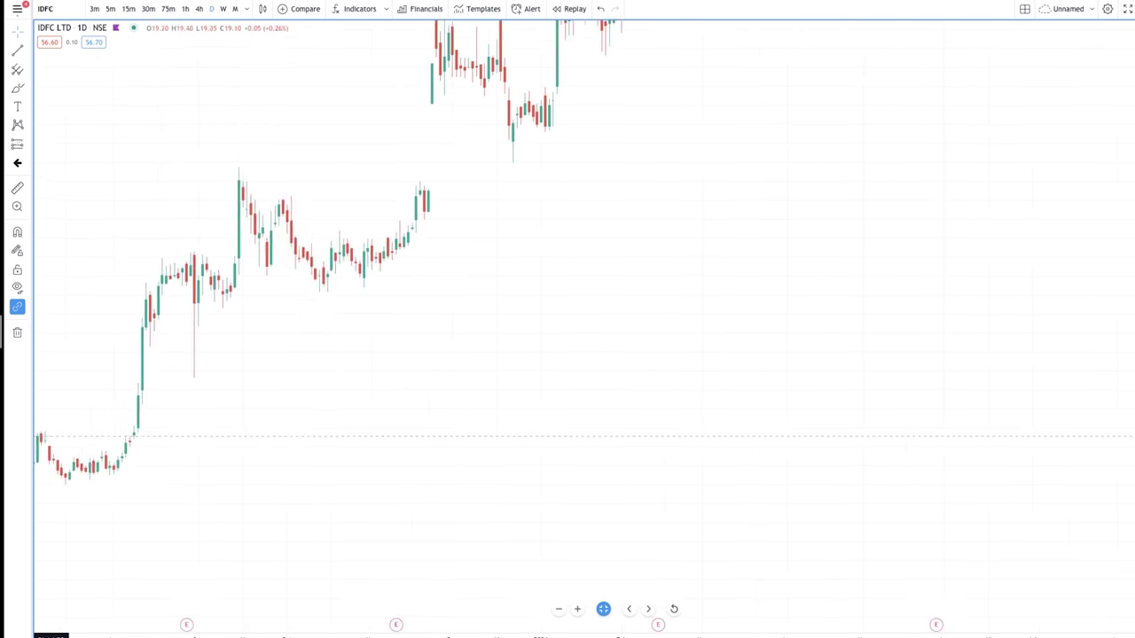
pyautogui.moveTo(443, 173); pyautogui.dragTo(327, 294)
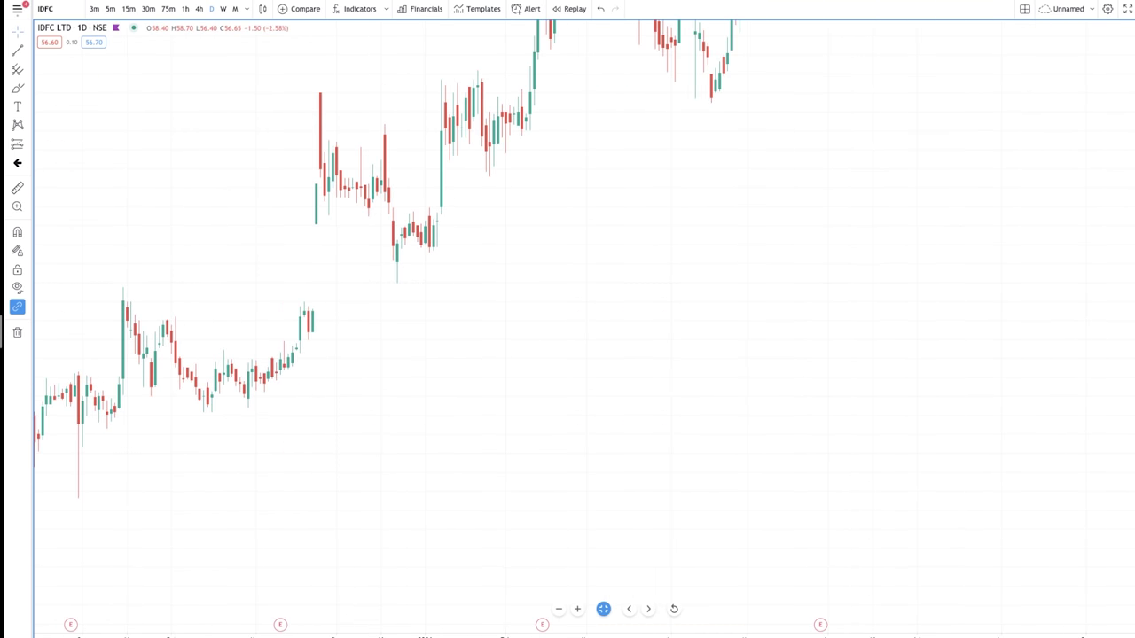
pyautogui.moveTo(1130, 89); pyautogui.dragTo(1130, 382)
pyautogui.moveTo(899, 263); pyautogui.dragTo(574, 456)
pyautogui.moveTo(407, 434); pyautogui.dragTo(864, 233)
pyautogui.scroll(-4, 548, 185)
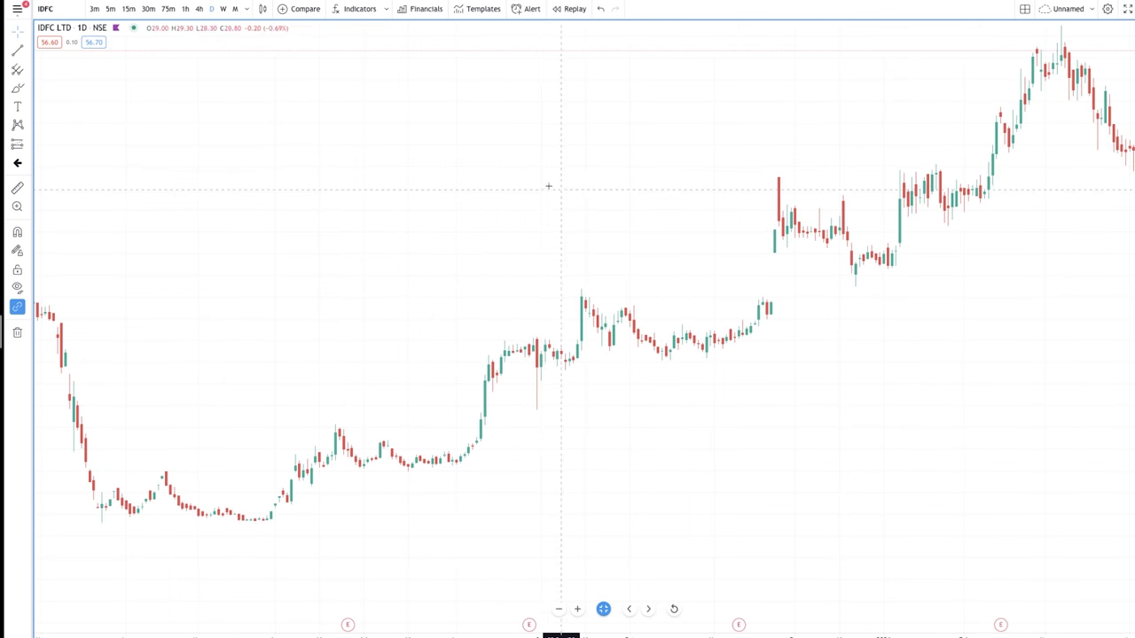
pyautogui.moveTo(390, 267); pyautogui.dragTo(772, 262)
pyautogui.moveTo(433, 322); pyautogui.dragTo(818, 274)
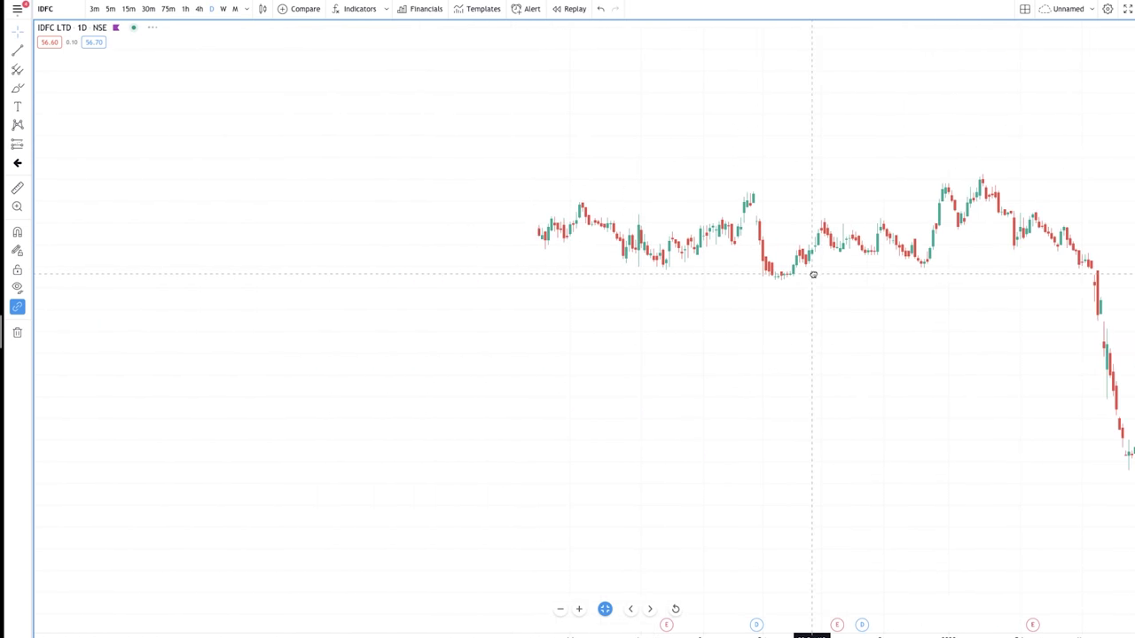
pyautogui.moveTo(405, 252); pyautogui.dragTo(682, 456)
pyautogui.moveTo(540, 453); pyautogui.dragTo(931, 289)
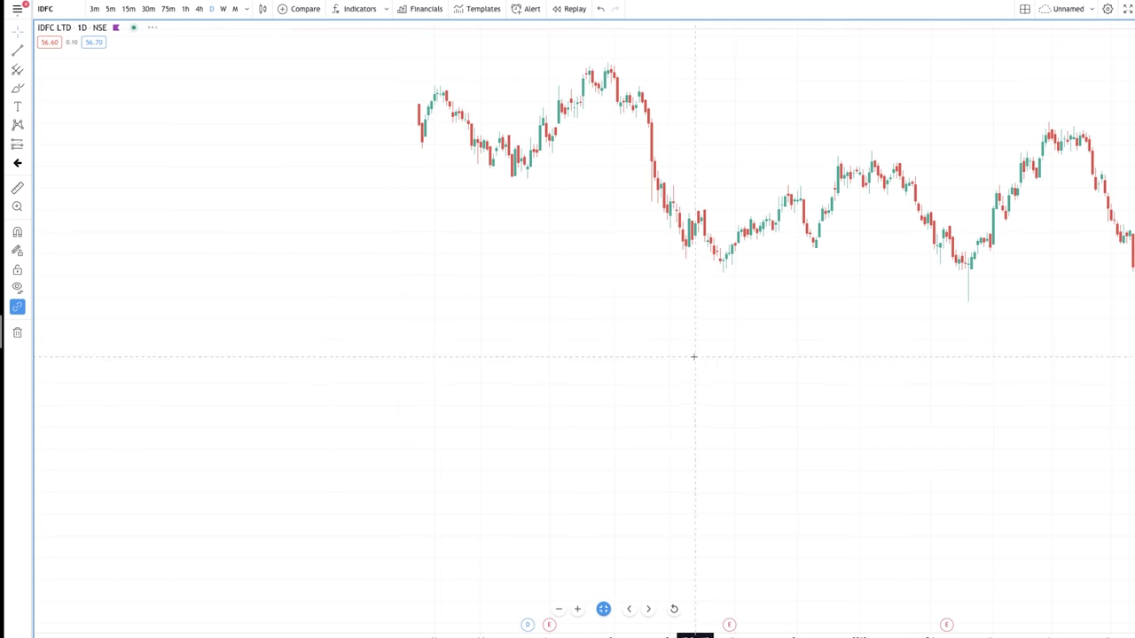
pyautogui.moveTo(448, 240); pyautogui.dragTo(580, 463)
pyautogui.moveTo(249, 345); pyautogui.dragTo(688, 397)
pyautogui.moveTo(404, 379); pyautogui.dragTo(1001, 316)
# Open the JSW Steel daily chart and brush a tall rectangular candle in the empty area below the price.
pyautogui.moveTo(461, 133); pyautogui.dragTo(1055, 377)
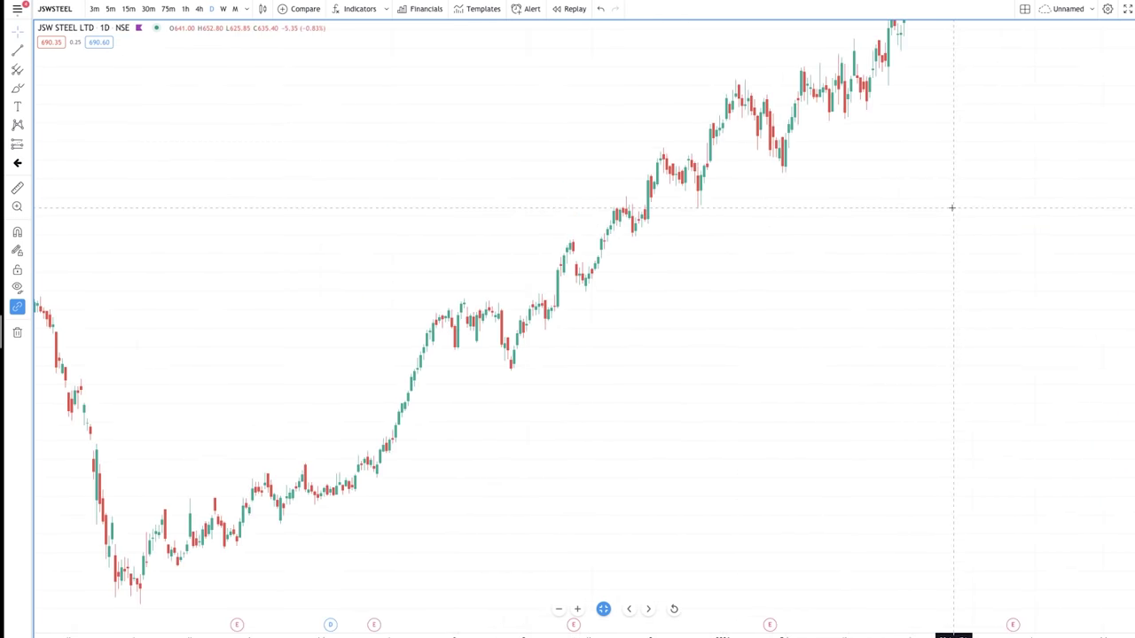
pyautogui.moveTo(949, 208); pyautogui.dragTo(526, 153)
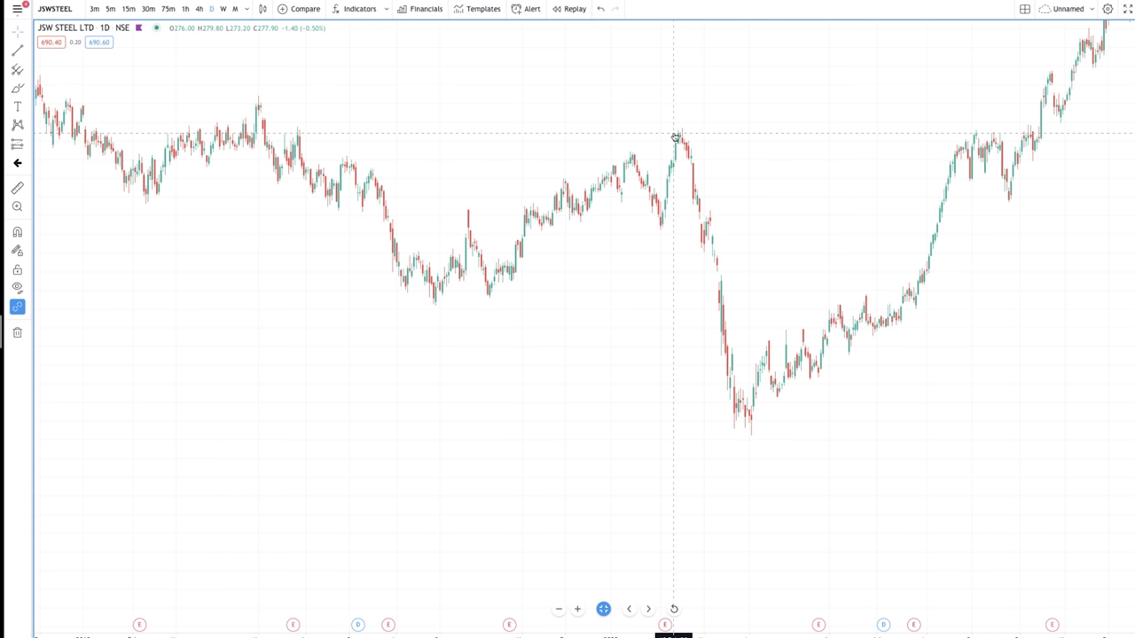
pyautogui.moveTo(892, 192); pyautogui.dragTo(342, 113)
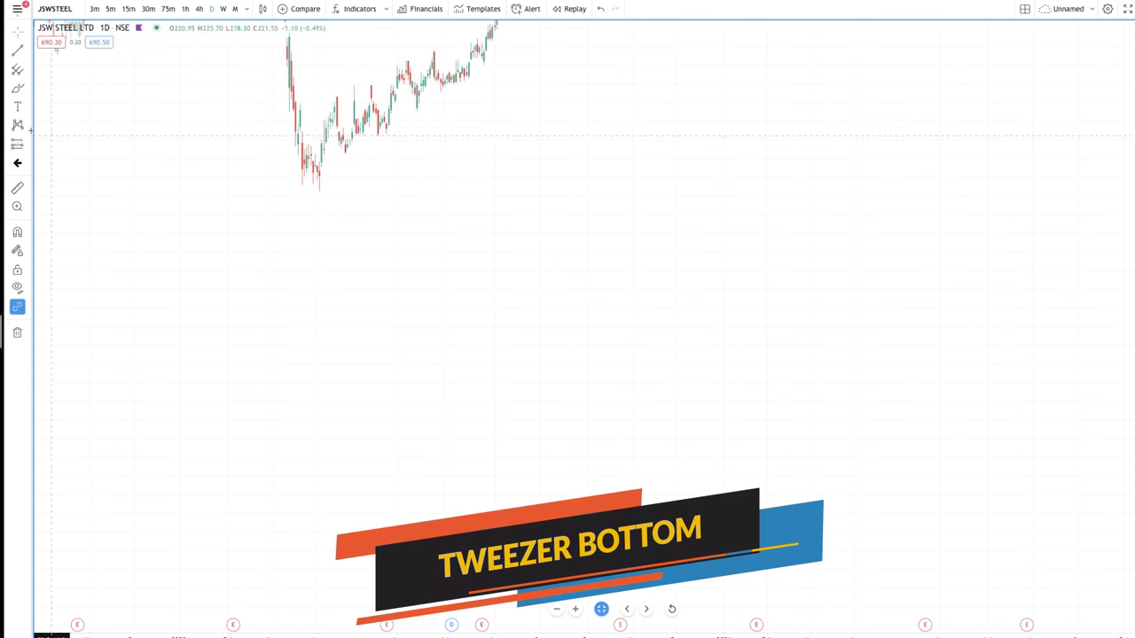
pyautogui.click(17, 88)
pyautogui.moveTo(302, 317)
pyautogui.mouseDown()
pyautogui.moveTo(304, 430)
pyautogui.moveTo(363, 449)
pyautogui.moveTo(337, 285)
pyautogui.moveTo(298, 344)
pyautogui.mouseUp()
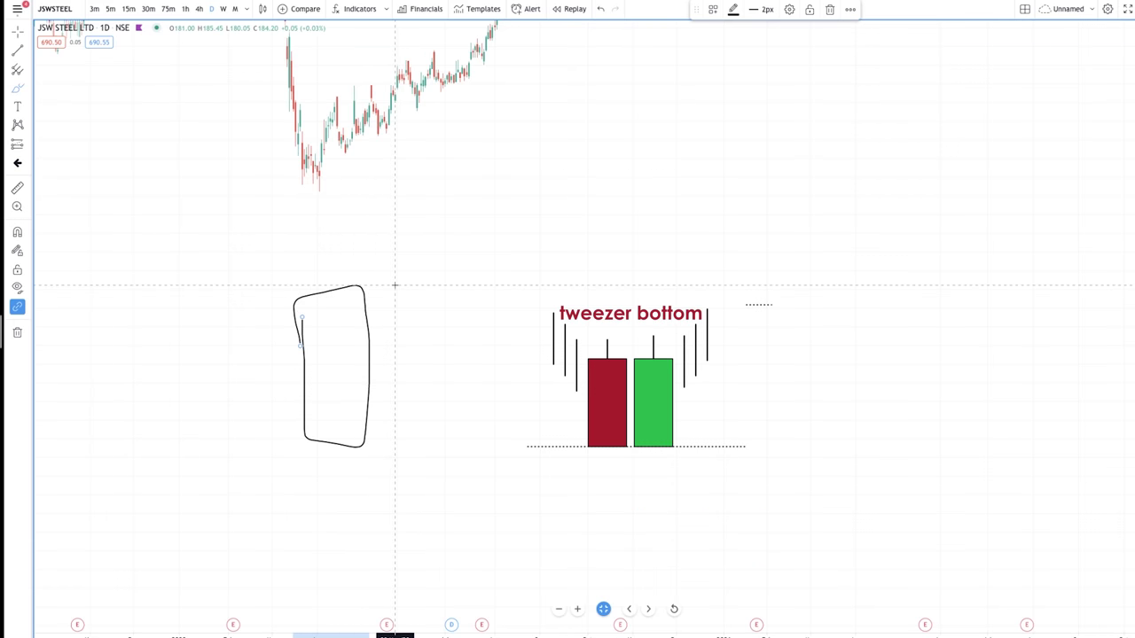
# Brush the near side and flat base of a second candle level with the first one's base, and retrace the first base.
pyautogui.moveTo(388, 285); pyautogui.dragTo(394, 394)
pyautogui.moveTo(385, 441); pyautogui.dragTo(471, 441)
pyautogui.moveTo(386, 441); pyautogui.dragTo(470, 437)
pyautogui.moveTo(298, 438); pyautogui.dragTo(349, 447)
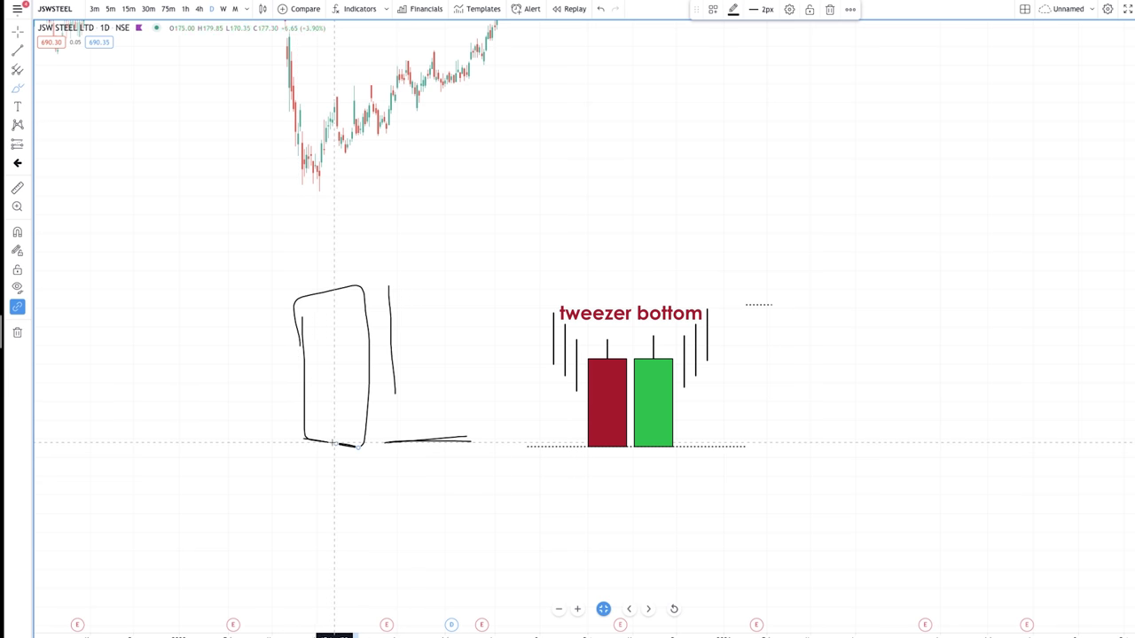
# Label the first candle R and the second G, and close the second candle's outline at about the first one's height.
pyautogui.moveTo(287, 333); pyautogui.dragTo(352, 311)
pyautogui.moveTo(314, 362)
pyautogui.mouseDown()
pyautogui.moveTo(349, 341)
pyautogui.moveTo(328, 360)
pyautogui.mouseUp()
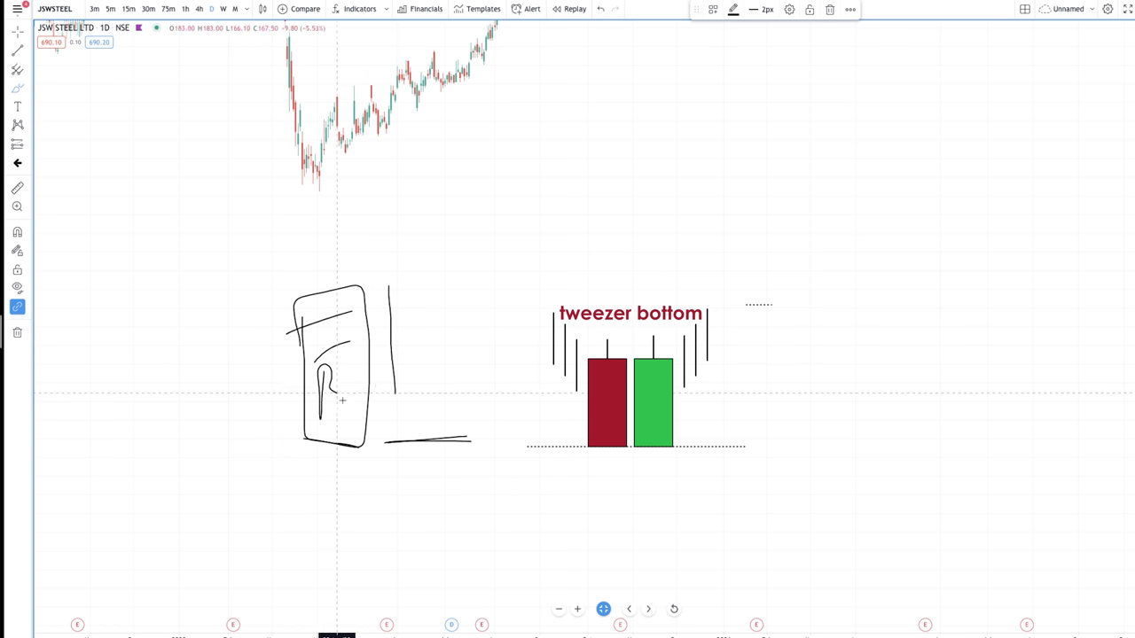
pyautogui.moveTo(342, 399); pyautogui.dragTo(347, 406)
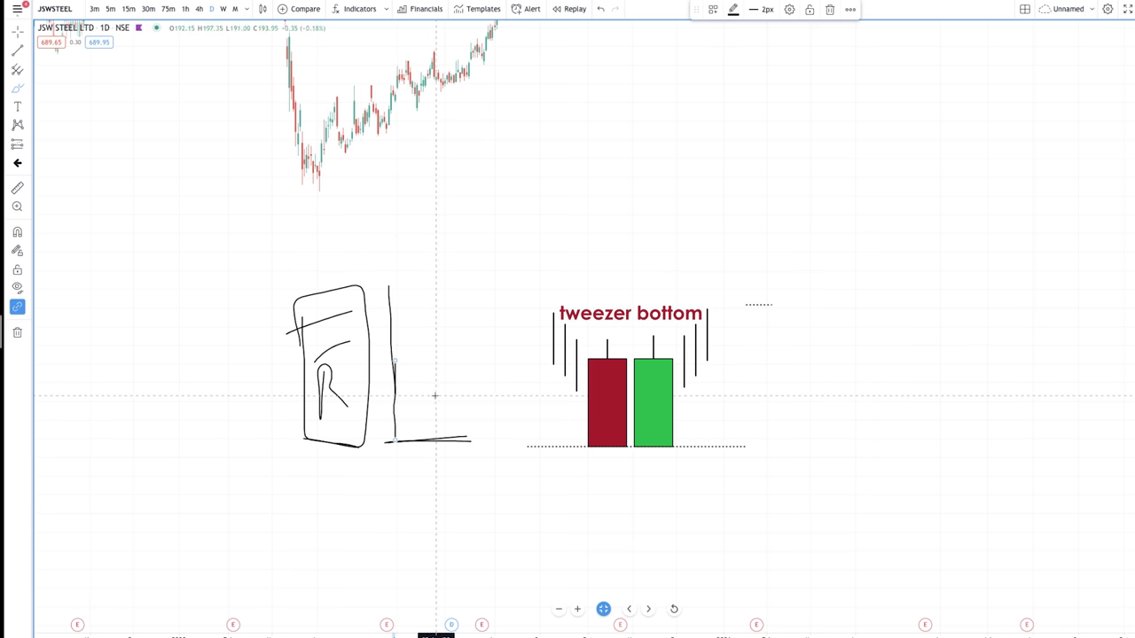
pyautogui.moveTo(421, 378)
pyautogui.mouseDown()
pyautogui.moveTo(381, 404)
pyautogui.moveTo(435, 392)
pyautogui.moveTo(436, 424)
pyautogui.mouseUp()
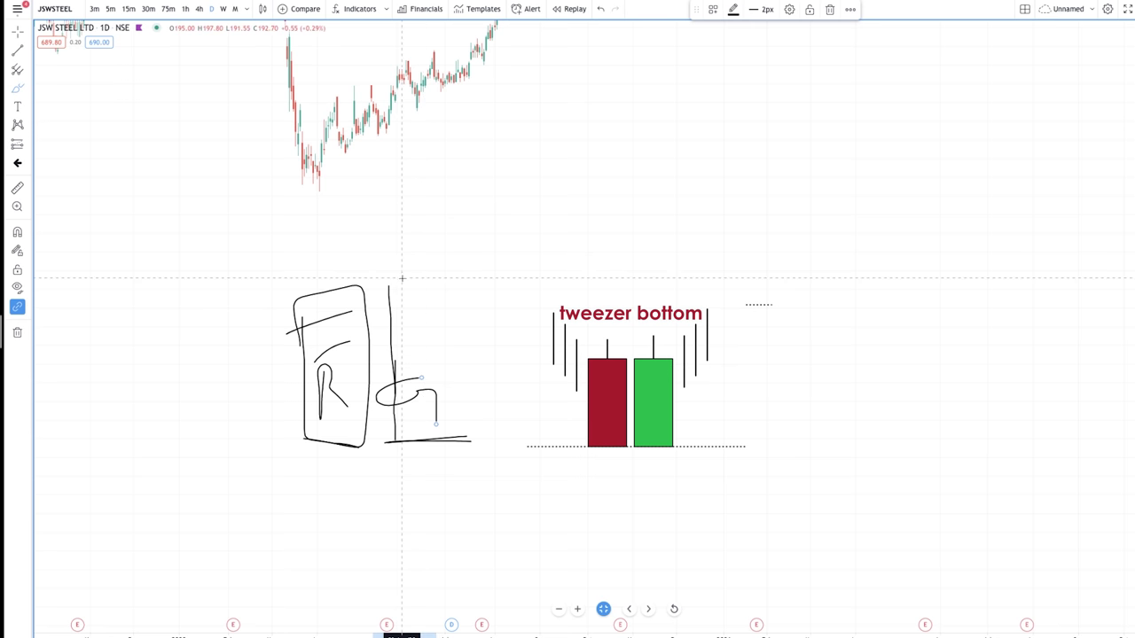
pyautogui.moveTo(393, 284)
pyautogui.mouseDown()
pyautogui.moveTo(442, 284)
pyautogui.moveTo(450, 379)
pyautogui.mouseUp()
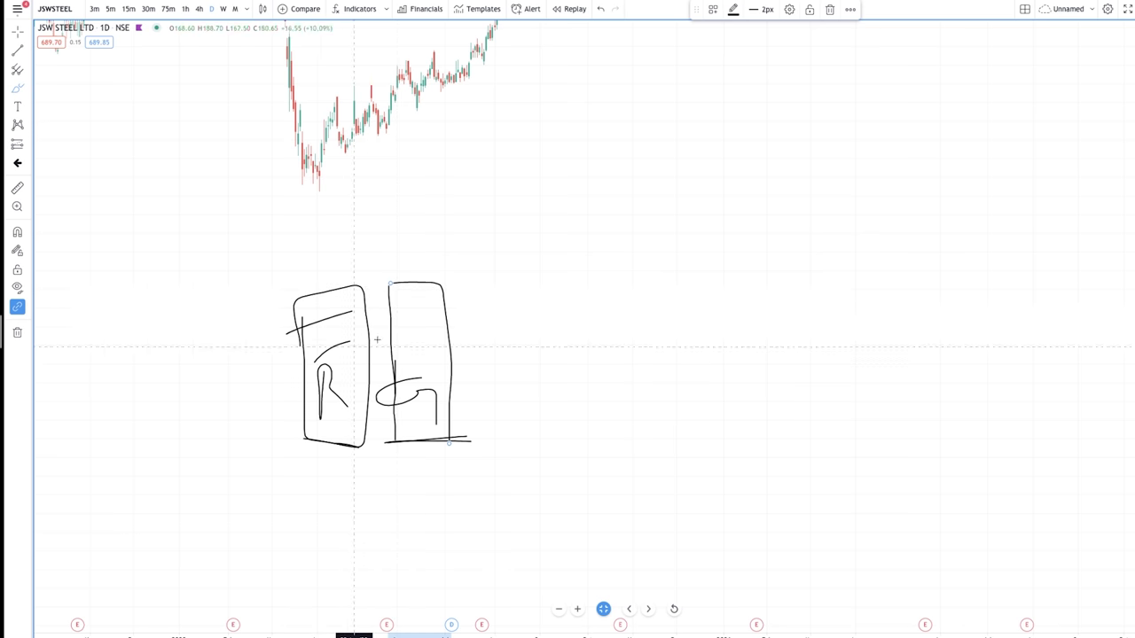
# Mark the first candle O at its top and C at its bottom, and the second O at its bottom and C at its top.
pyautogui.moveTo(287, 279)
pyautogui.mouseDown()
pyautogui.moveTo(276, 285)
pyautogui.moveTo(292, 277)
pyautogui.mouseUp()
pyautogui.moveTo(285, 438)
pyautogui.mouseDown()
pyautogui.moveTo(238, 466)
pyautogui.moveTo(294, 475)
pyautogui.mouseUp()
pyautogui.moveTo(492, 425)
pyautogui.mouseDown()
pyautogui.moveTo(481, 430)
pyautogui.moveTo(497, 425)
pyautogui.mouseUp()
pyautogui.moveTo(470, 272)
pyautogui.mouseDown()
pyautogui.moveTo(460, 286)
pyautogui.moveTo(516, 280)
pyautogui.mouseUp()
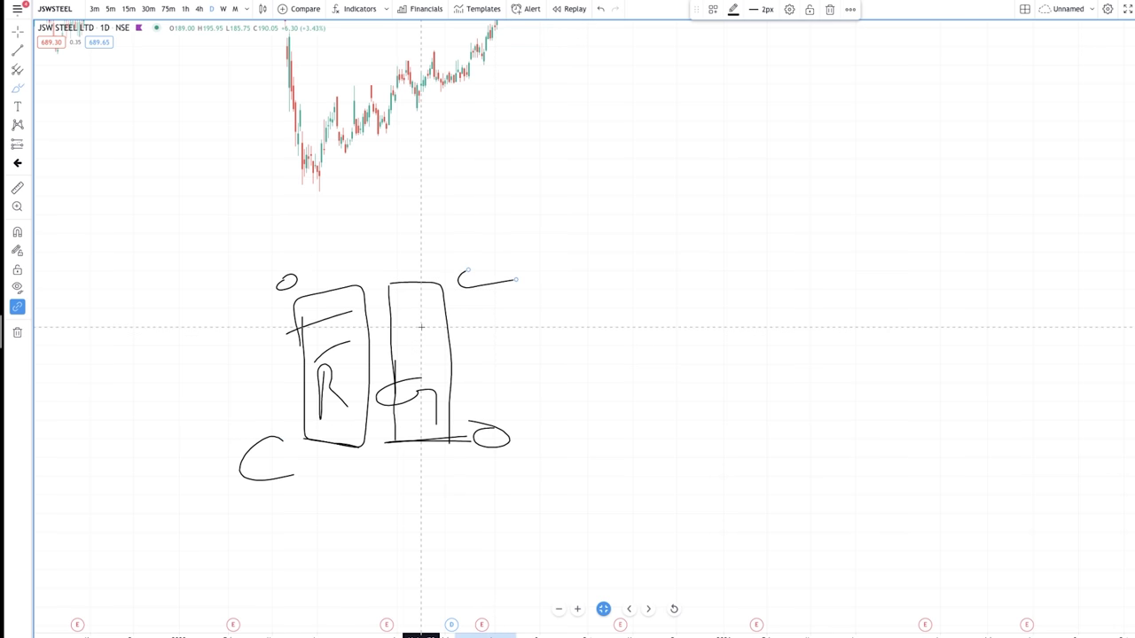
# Brush an arrow pointing at the tweezer bottom at the last deep swing low of the JSW Steel uptrend.
pyautogui.scroll(-1, 421, 327)
pyautogui.click(17, 31)
pyautogui.moveTo(766, 168)
pyautogui.mouseDown()
pyautogui.moveTo(727, 307)
pyautogui.moveTo(707, 502)
pyautogui.moveTo(622, 616)
pyautogui.moveTo(532, 637)
pyautogui.mouseUp()
pyautogui.scroll(2, 578, 356)
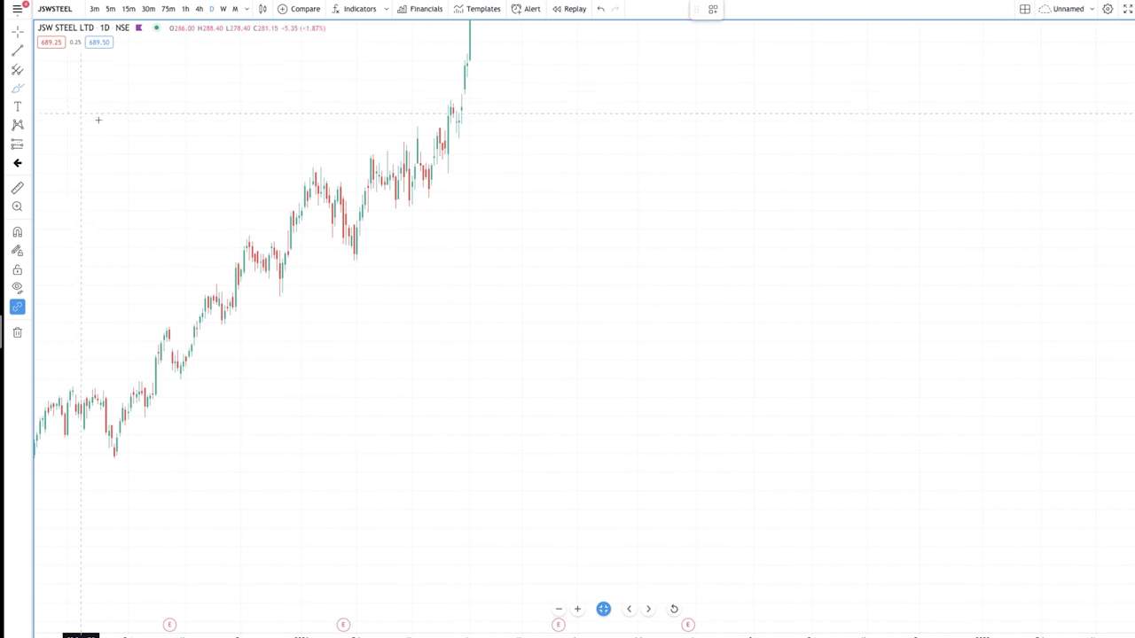
pyautogui.scroll(3, 412, 232)
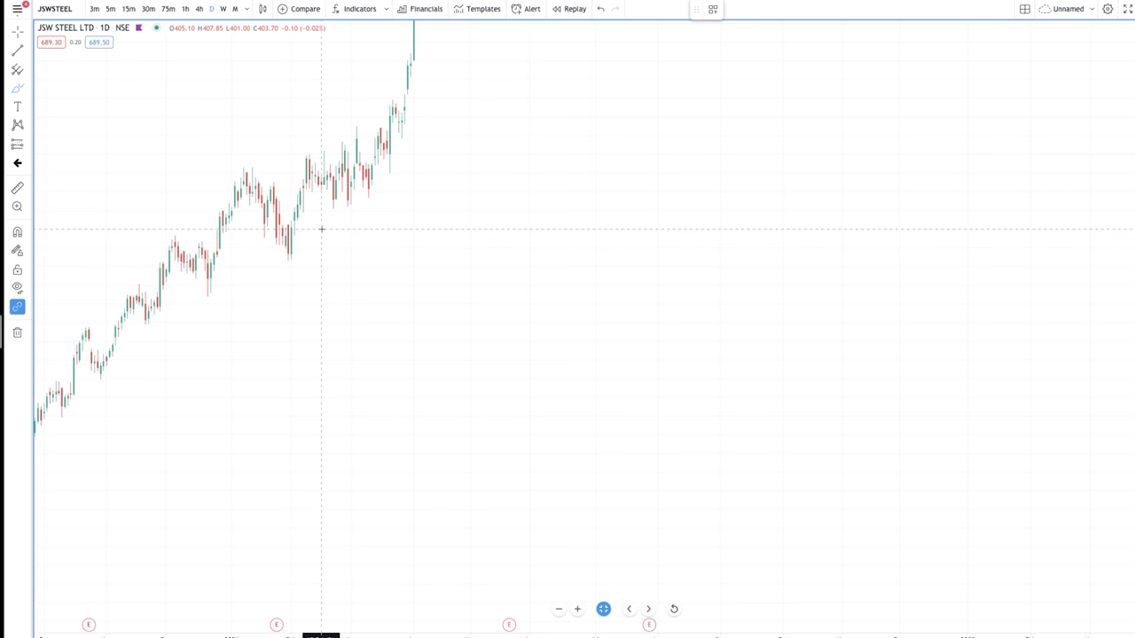
pyautogui.moveTo(371, 214)
pyautogui.mouseDown()
pyautogui.moveTo(307, 233)
pyautogui.moveTo(335, 235)
pyautogui.mouseUp()
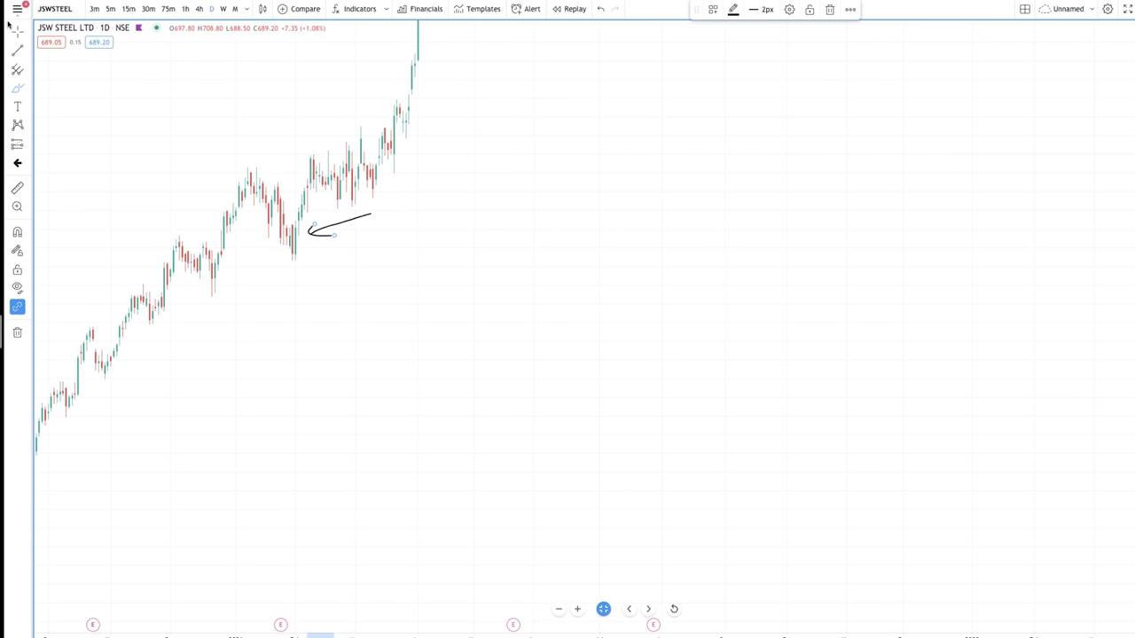
# Sketch a steep rise and choppy decline ending in two narrow candles marked by an arrow, and clear all drawings.
pyautogui.moveTo(432, 174); pyautogui.dragTo(222, 172)
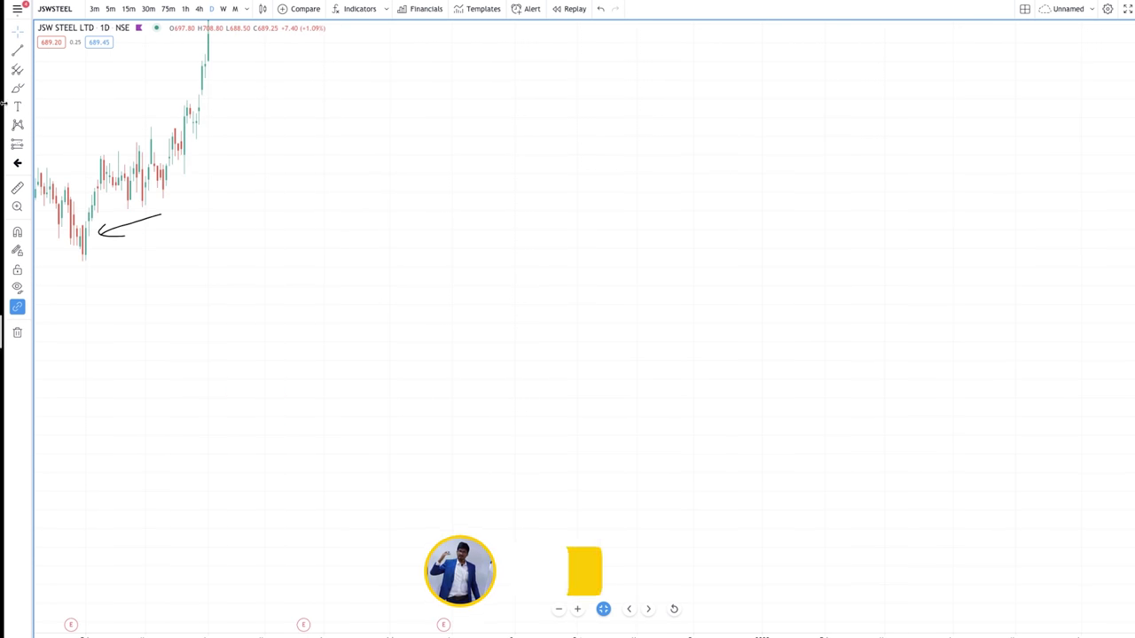
pyautogui.moveTo(278, 396)
pyautogui.mouseDown()
pyautogui.moveTo(407, 71)
pyautogui.moveTo(456, 104)
pyautogui.moveTo(557, 113)
pyautogui.moveTo(595, 147)
pyautogui.moveTo(672, 144)
pyautogui.moveTo(693, 177)
pyautogui.mouseUp()
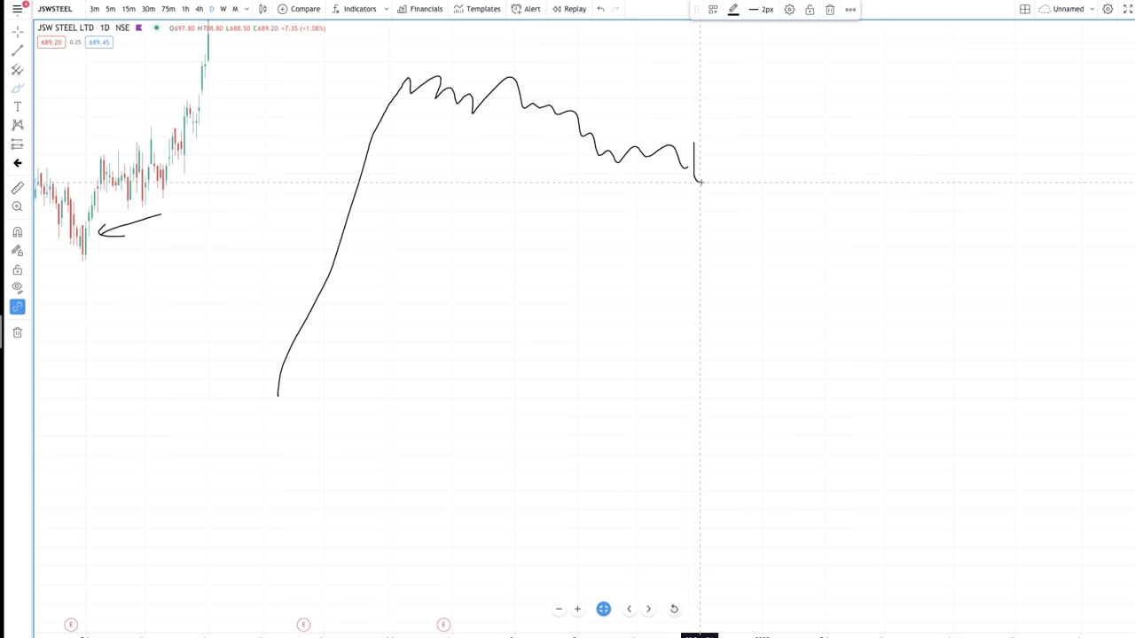
pyautogui.moveTo(694, 200)
pyautogui.mouseDown()
pyautogui.moveTo(723, 182)
pyautogui.moveTo(684, 110)
pyautogui.moveTo(696, 193)
pyautogui.mouseUp()
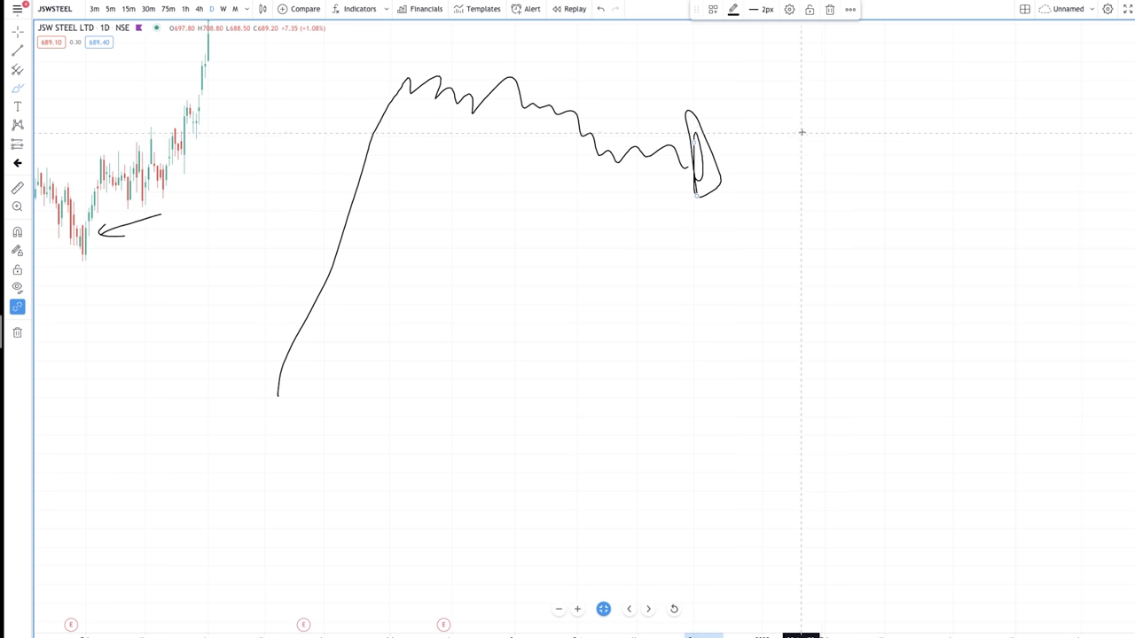
pyautogui.moveTo(720, 138)
pyautogui.mouseDown()
pyautogui.moveTo(802, 104)
pyautogui.moveTo(745, 87)
pyautogui.moveTo(851, 127)
pyautogui.mouseUp()
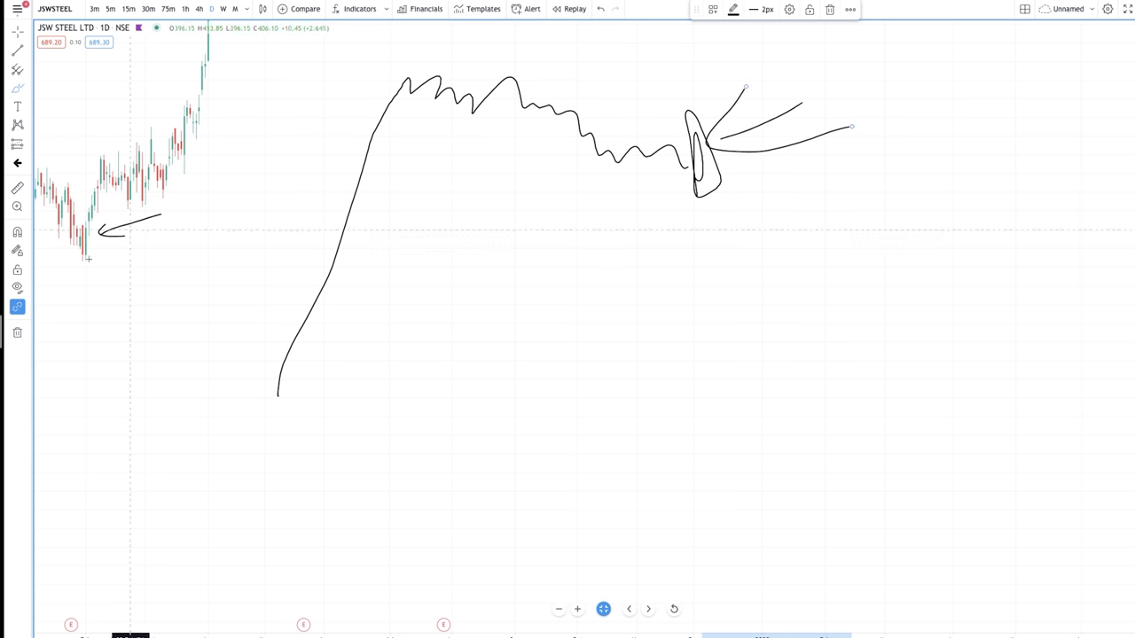
pyautogui.click(17, 332)
# Trace the JSW Steel rise, its pullback and the two candles at the swing low, and clear all drawings.
pyautogui.click(16, 32)
pyautogui.moveTo(381, 182)
pyautogui.mouseDown()
pyautogui.moveTo(801, 197)
pyautogui.moveTo(809, 234)
pyautogui.mouseUp()
pyautogui.scroll(3, 591, 265)
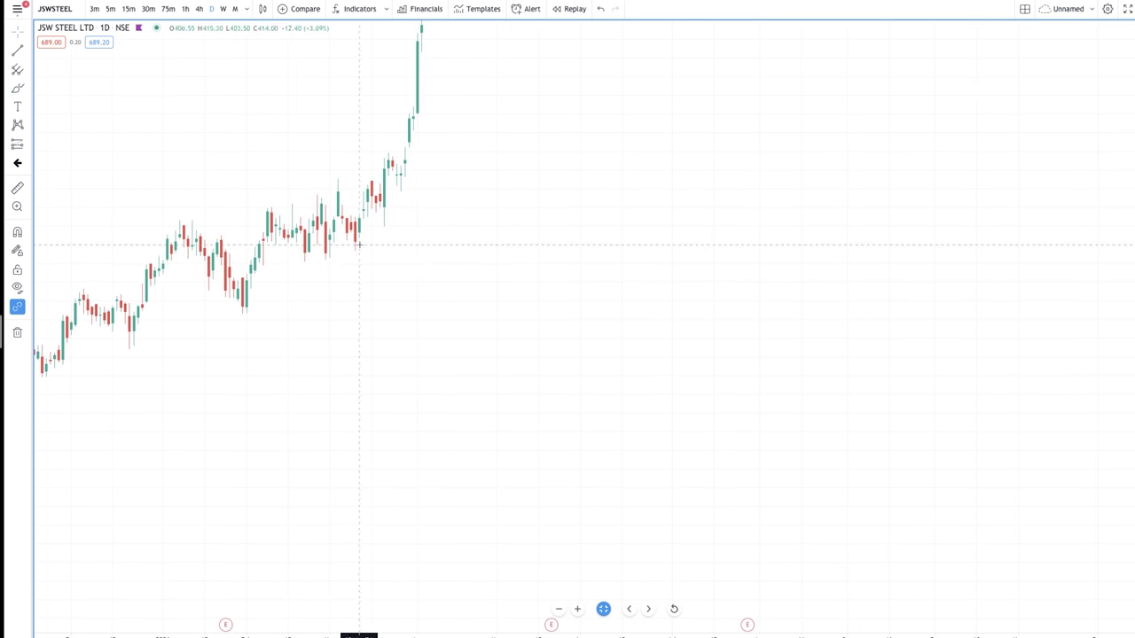
pyautogui.scroll(-1, 126, 311)
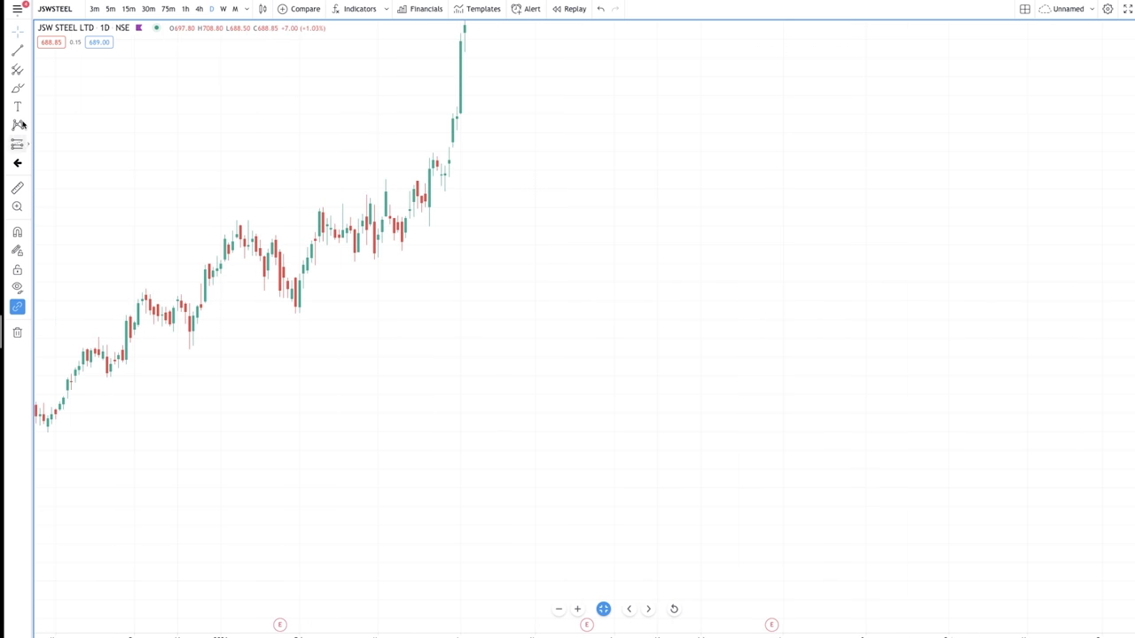
pyautogui.moveTo(179, 342)
pyautogui.mouseDown()
pyautogui.moveTo(217, 257)
pyautogui.moveTo(274, 261)
pyautogui.moveTo(287, 297)
pyautogui.moveTo(296, 281)
pyautogui.mouseUp()
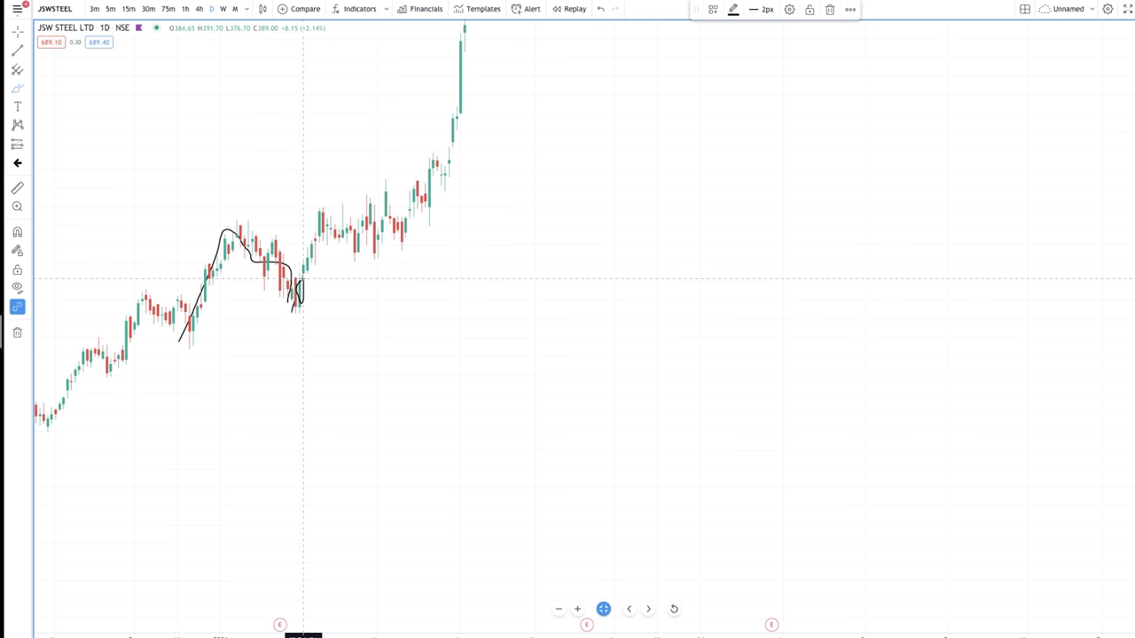
pyautogui.click(17, 332)
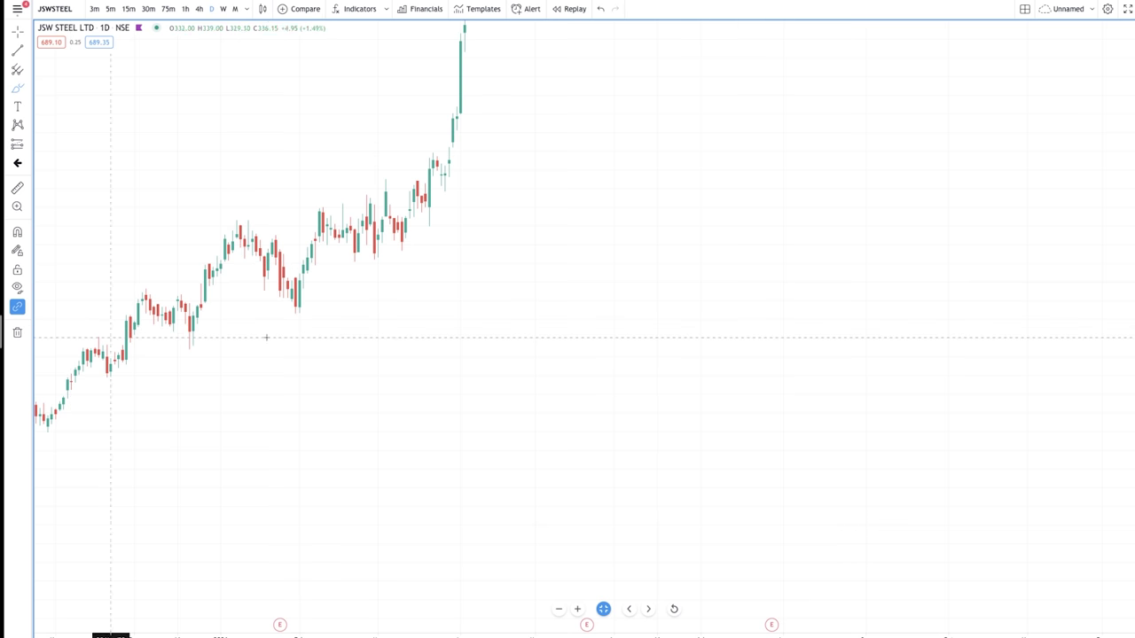
# Brush a rising line beneath the rally following the swing low and sketch two adjacent candles with similar bases in the empty area.
pyautogui.moveTo(322, 304); pyautogui.dragTo(511, 156)
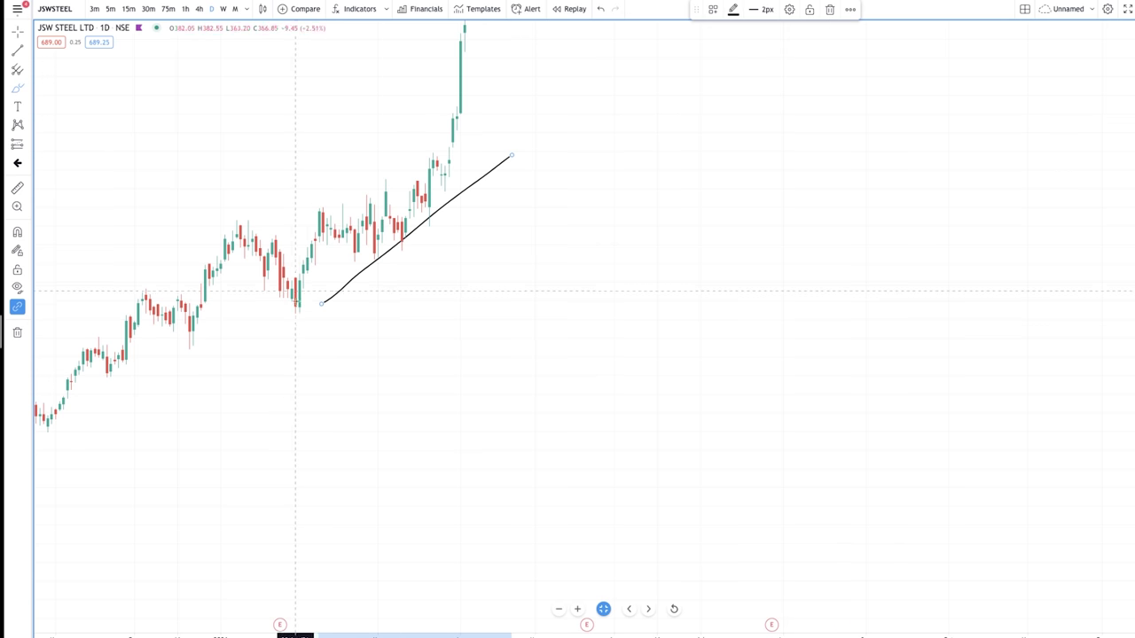
pyautogui.moveTo(608, 286)
pyautogui.mouseDown()
pyautogui.moveTo(603, 359)
pyautogui.moveTo(651, 302)
pyautogui.moveTo(606, 282)
pyautogui.moveTo(606, 322)
pyautogui.mouseUp()
pyautogui.moveTo(657, 269)
pyautogui.mouseDown()
pyautogui.moveTo(656, 364)
pyautogui.moveTo(719, 271)
pyautogui.moveTo(645, 267)
pyautogui.mouseUp()
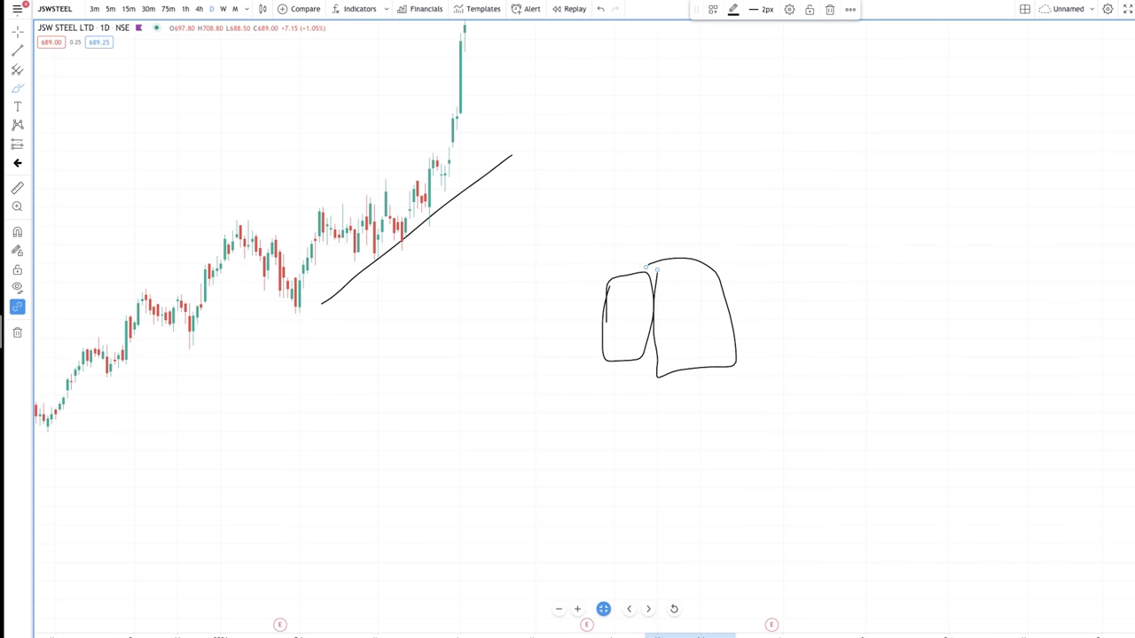
# Move on to the Jubilant Foodworks chart, set the timeframe to weekly, and open the Hindustan Unilever chart.
pyautogui.press('Down')
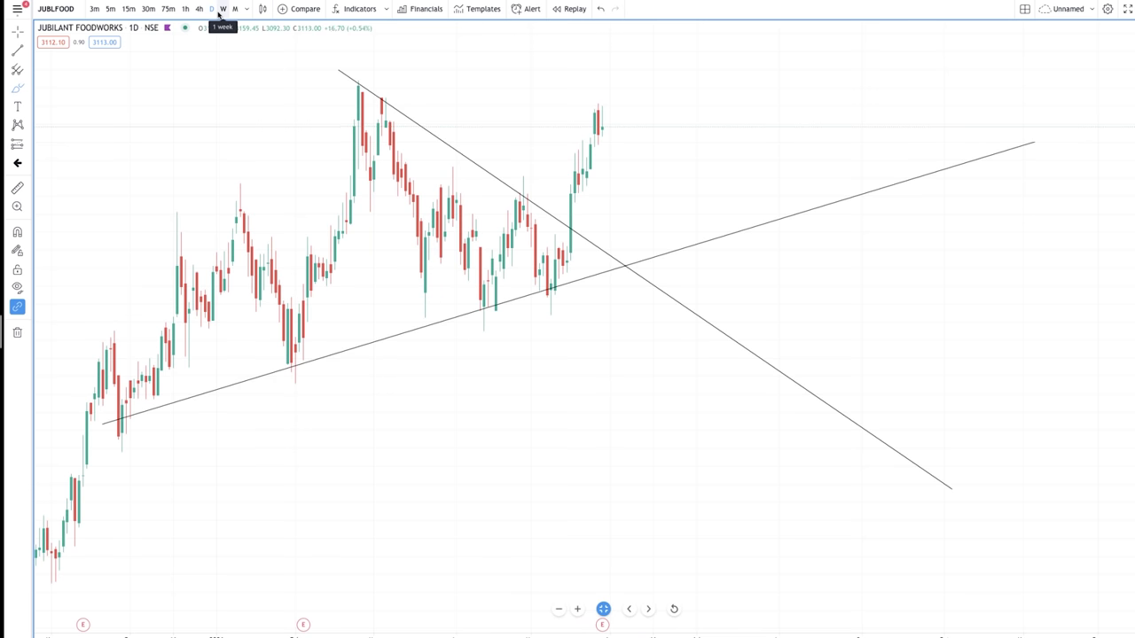
pyautogui.click(222, 10)
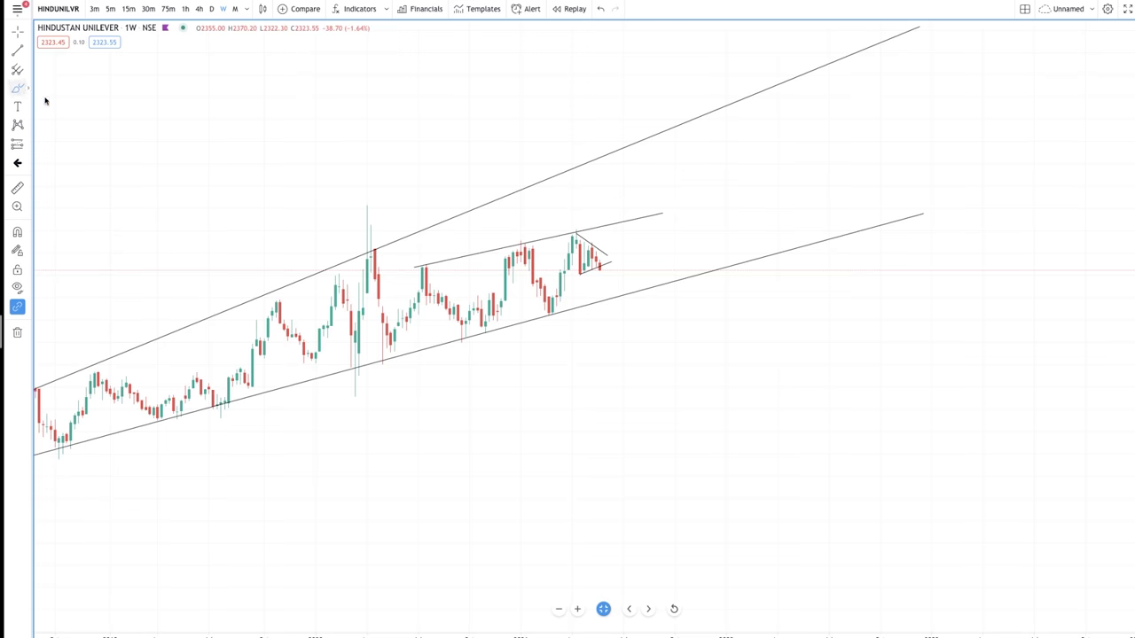
pyautogui.scroll(-1, 324, 431)
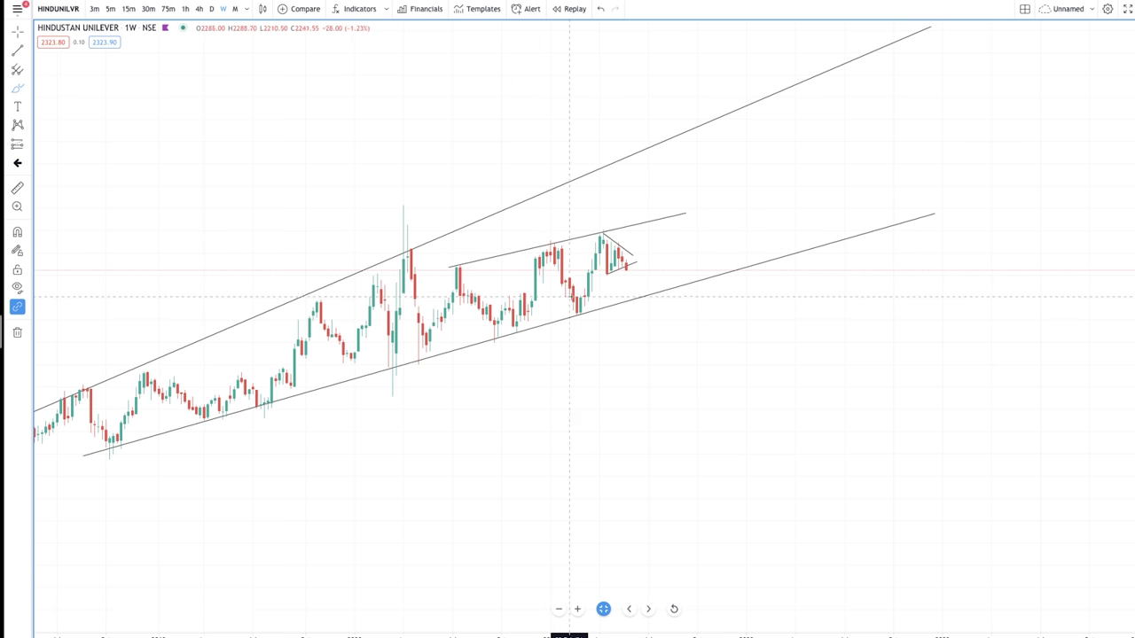
# Circle the latest swing low at the lower channel line, trace that support, and brush an arrow and the rise from the low.
pyautogui.moveTo(577, 293)
pyautogui.mouseDown()
pyautogui.moveTo(575, 315)
pyautogui.moveTo(591, 303)
pyautogui.moveTo(572, 285)
pyautogui.mouseUp()
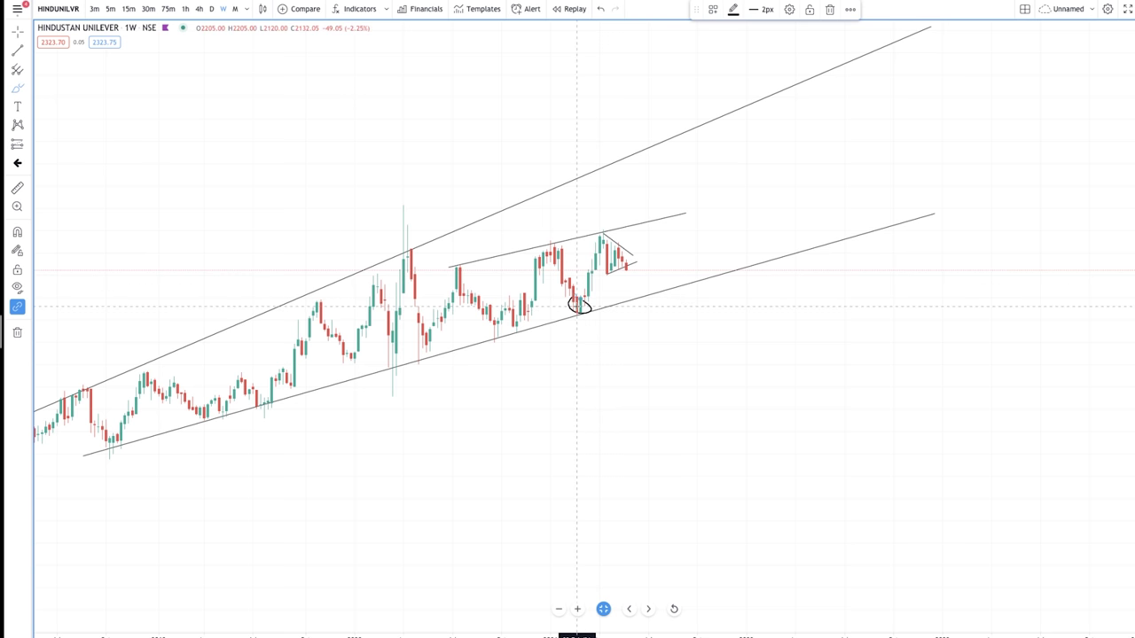
pyautogui.moveTo(264, 405)
pyautogui.mouseDown()
pyautogui.moveTo(606, 307)
pyautogui.moveTo(1003, 235)
pyautogui.mouseUp()
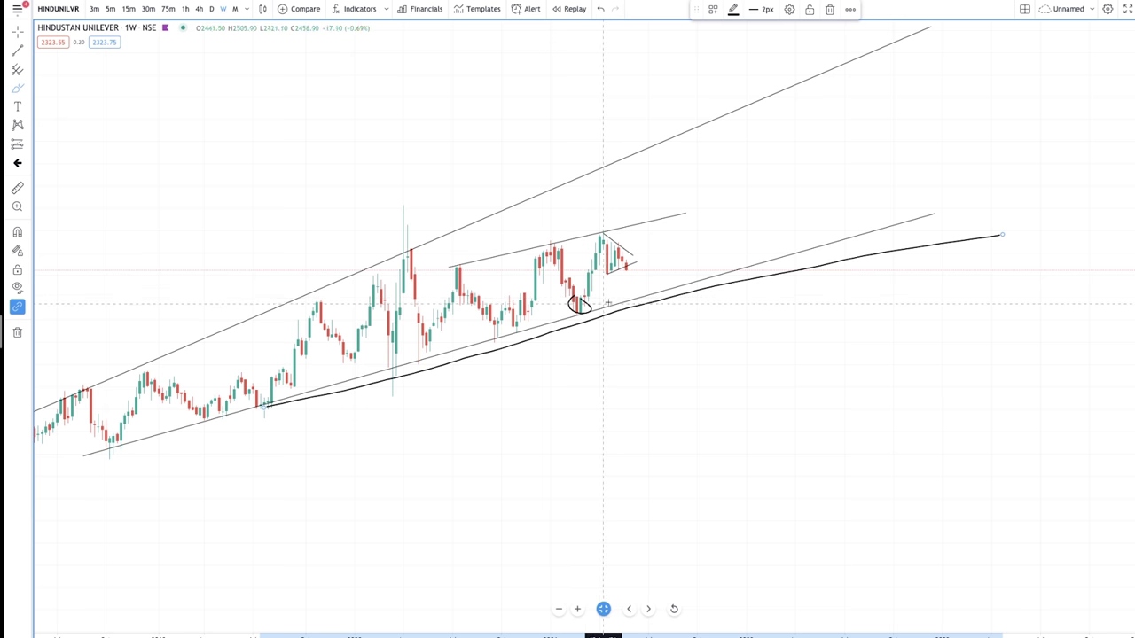
pyautogui.moveTo(645, 292)
pyautogui.mouseDown()
pyautogui.moveTo(571, 294)
pyautogui.moveTo(581, 301)
pyautogui.moveTo(618, 209)
pyautogui.mouseUp()
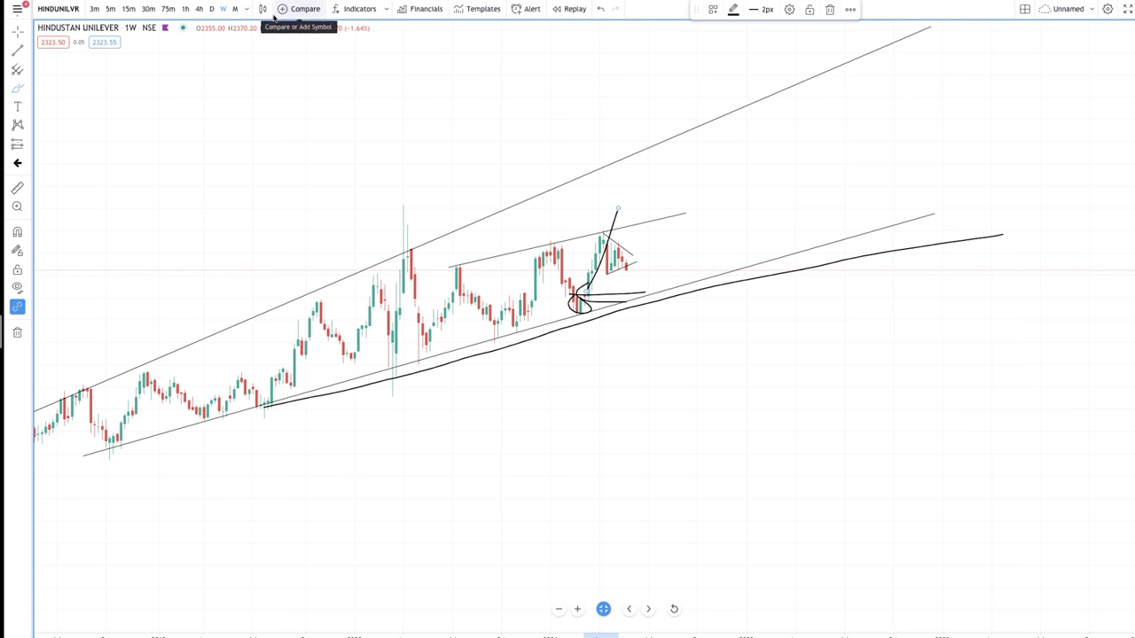
# Clear all drawings, draw a nearly flat trend line across the recent highs and a rising trend line under the lows.
pyautogui.scroll(1, 593, 322)
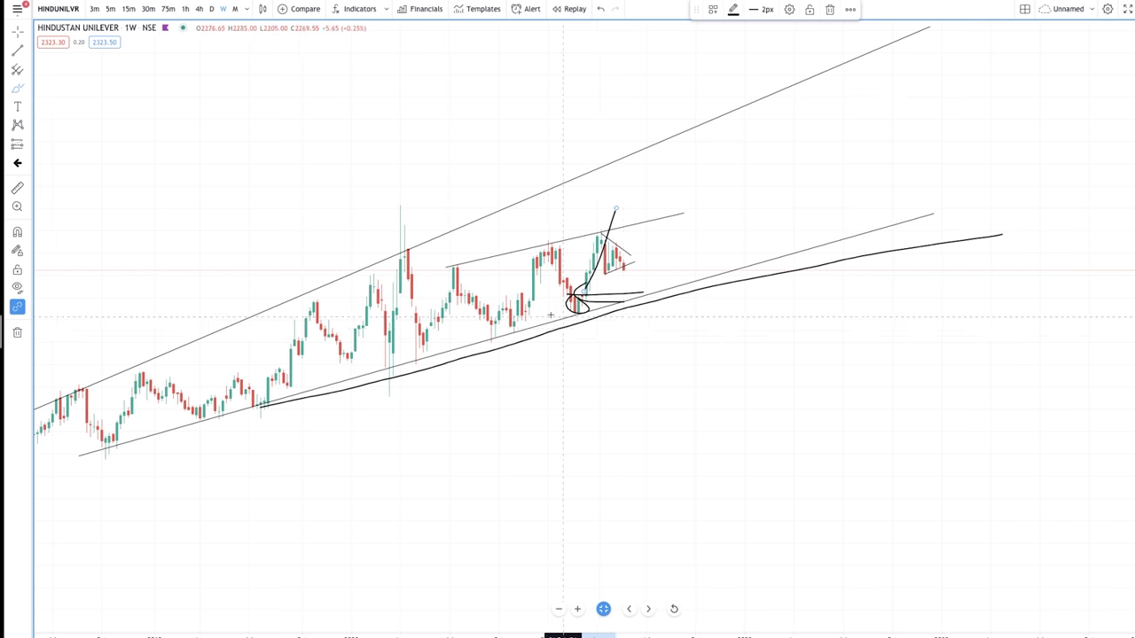
pyautogui.click(17, 332)
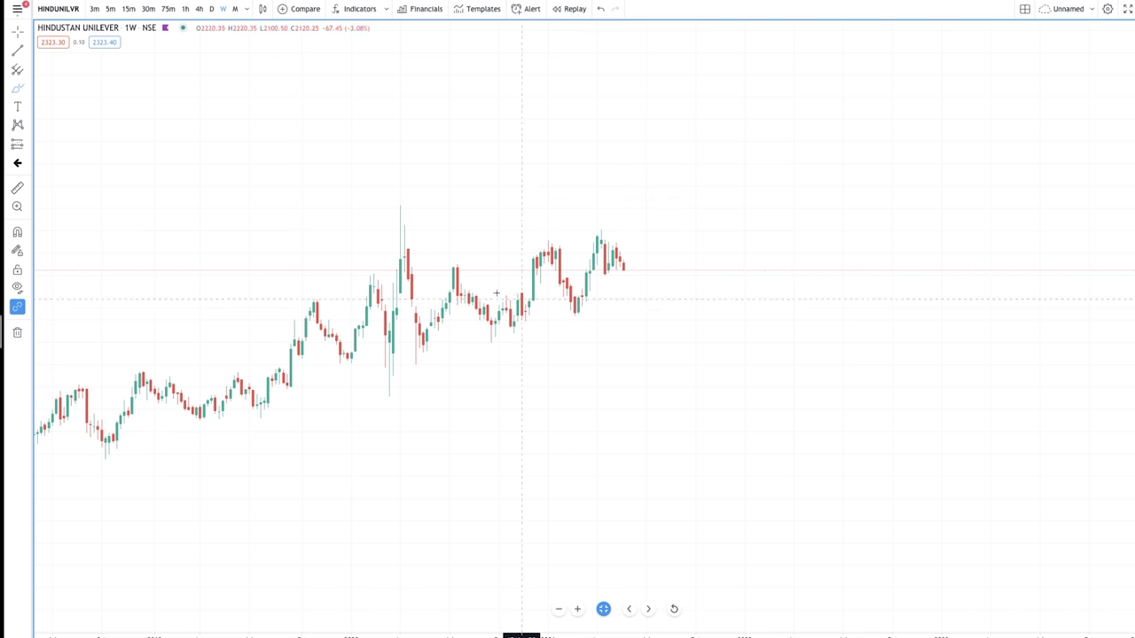
pyautogui.click(17, 50)
pyautogui.click(378, 246)
pyautogui.click(776, 232)
pyautogui.click(17, 50)
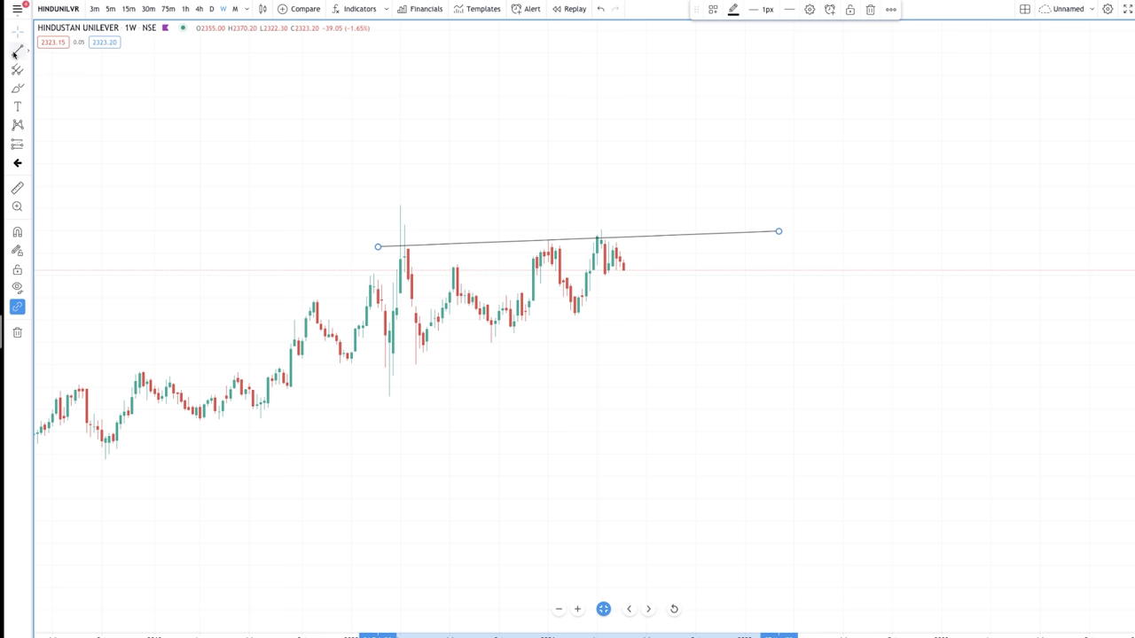
pyautogui.click(254, 405)
pyautogui.click(848, 222)
pyautogui.click(753, 388)
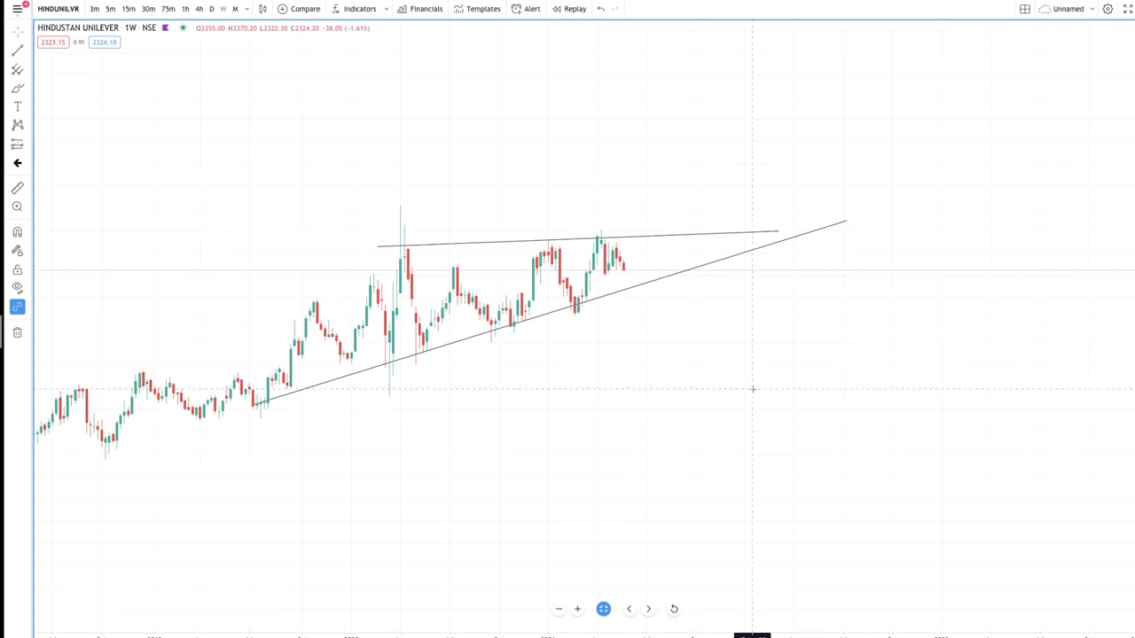
pyautogui.moveTo(848, 222); pyautogui.dragTo(851, 232)
pyautogui.moveTo(804, 309); pyautogui.dragTo(776, 345)
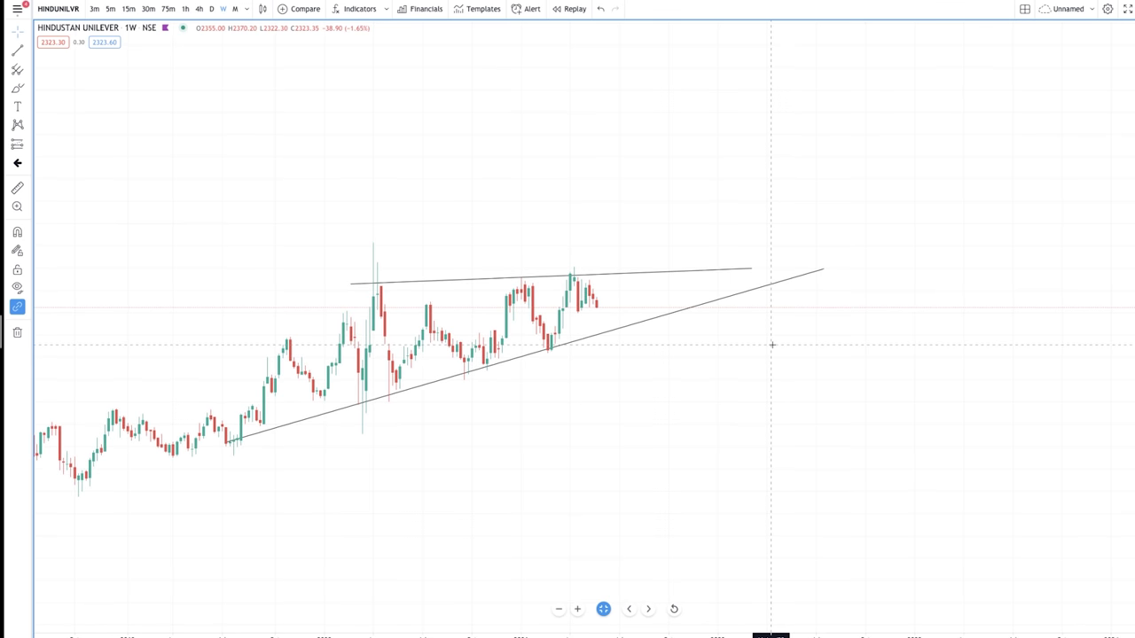
pyautogui.moveTo(700, 238); pyautogui.dragTo(590, 305)
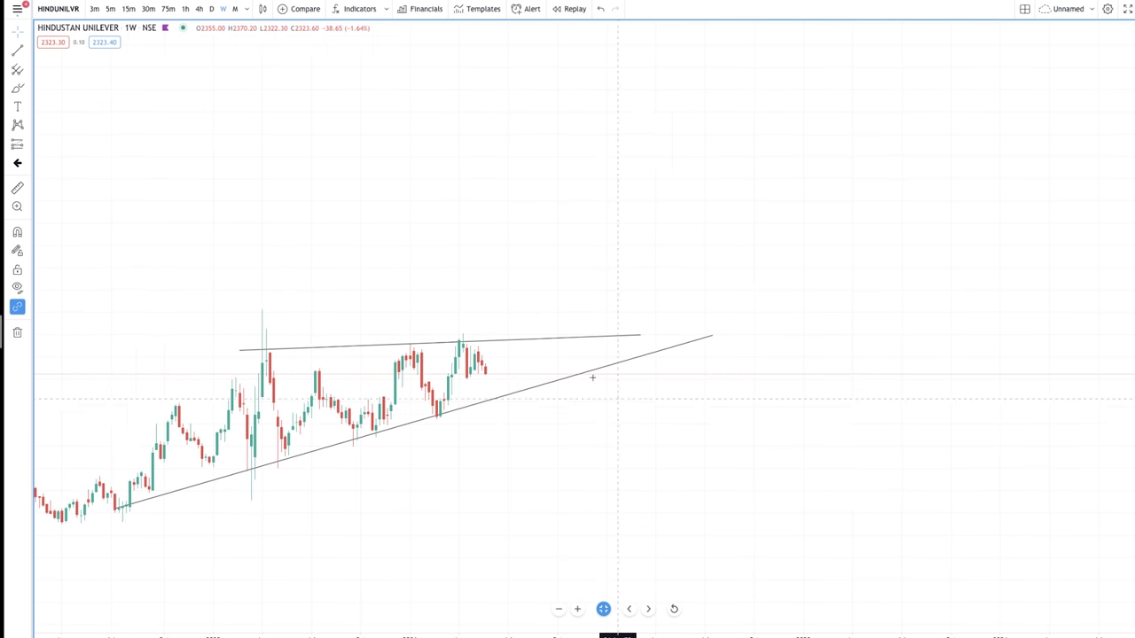
# Brush a rising wave ending in two adjacent candles above the price action, and clear all drawings.
pyautogui.click(14, 87)
pyautogui.click(62, 111)
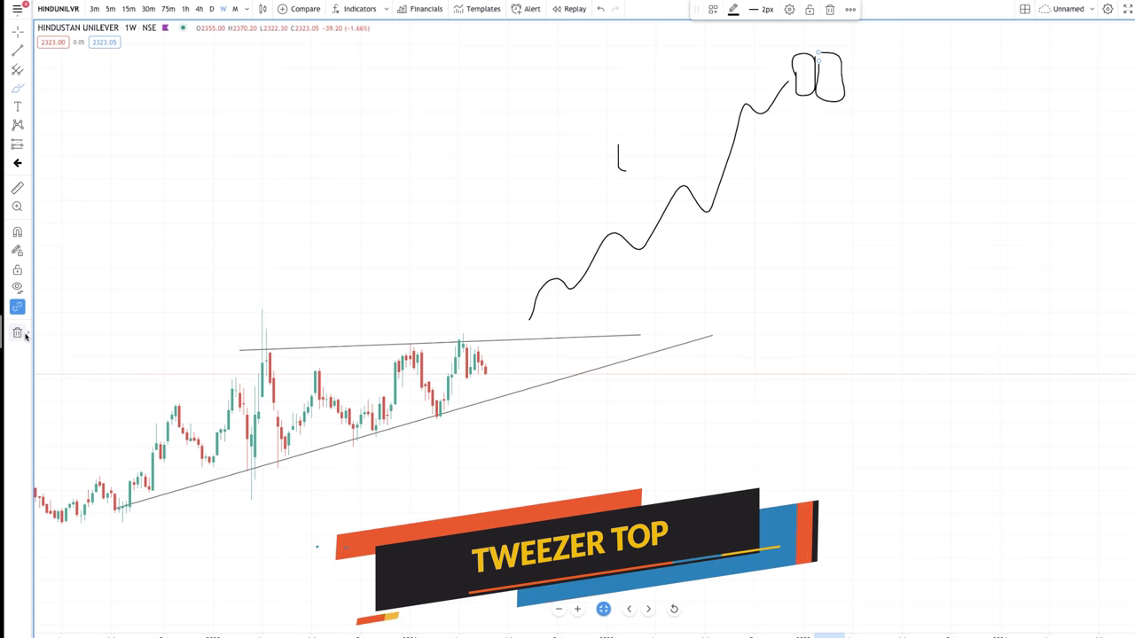
pyautogui.click(20, 333)
# Brush a rising wave from the latest high, sketch two adjacent candles with level tops at its peak, and point an arrow at them.
pyautogui.moveTo(456, 326)
pyautogui.mouseDown()
pyautogui.moveTo(585, 136)
pyautogui.moveTo(769, 20)
pyautogui.mouseUp()
pyautogui.scroll(2, 770, 44)
pyautogui.scroll(-3, 768, 57)
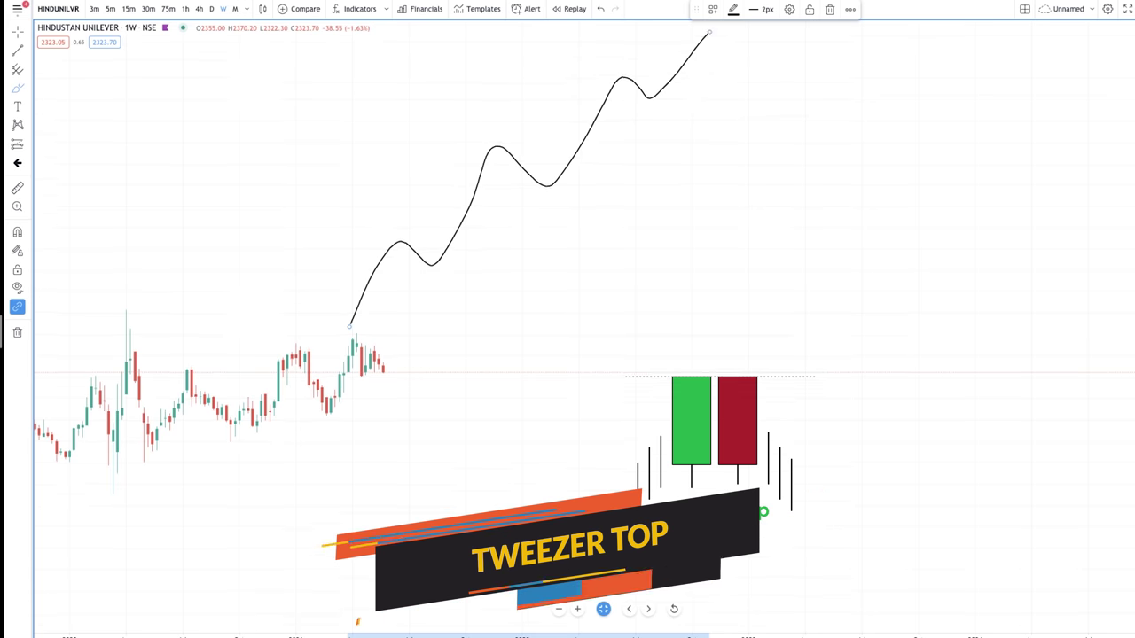
pyautogui.moveTo(710, 68)
pyautogui.mouseDown()
pyautogui.moveTo(709, 104)
pyautogui.moveTo(723, 103)
pyautogui.moveTo(722, 52)
pyautogui.moveTo(709, 79)
pyautogui.moveTo(732, 96)
pyautogui.moveTo(754, 93)
pyautogui.moveTo(758, 52)
pyautogui.moveTo(727, 53)
pyautogui.mouseUp()
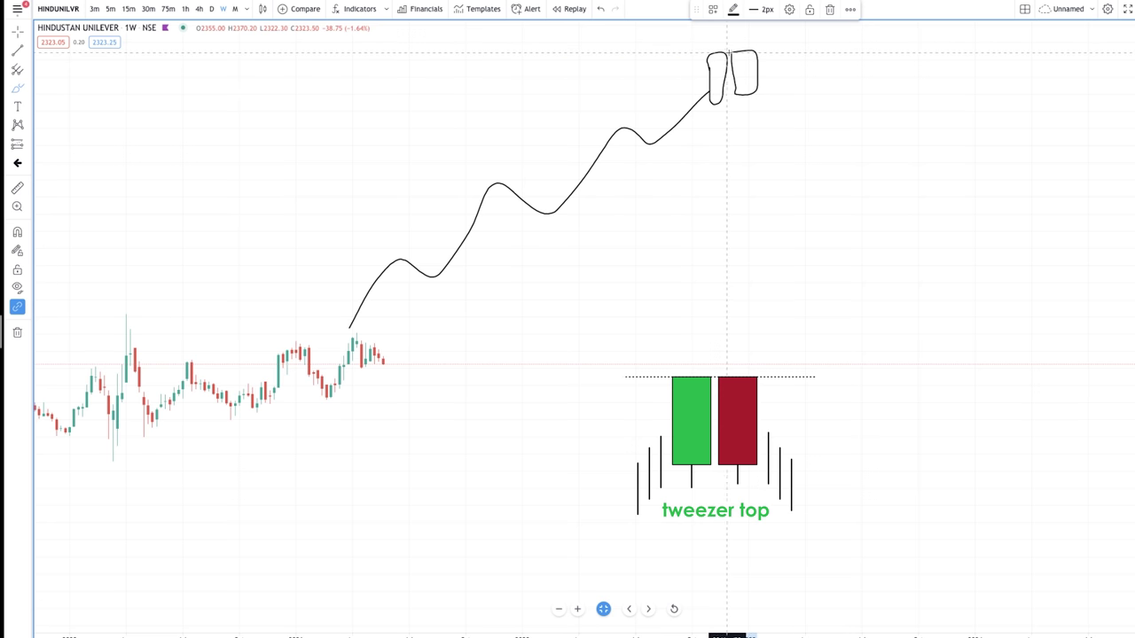
pyautogui.moveTo(873, 23)
pyautogui.mouseDown()
pyautogui.moveTo(775, 71)
pyautogui.moveTo(809, 87)
pyautogui.mouseUp()
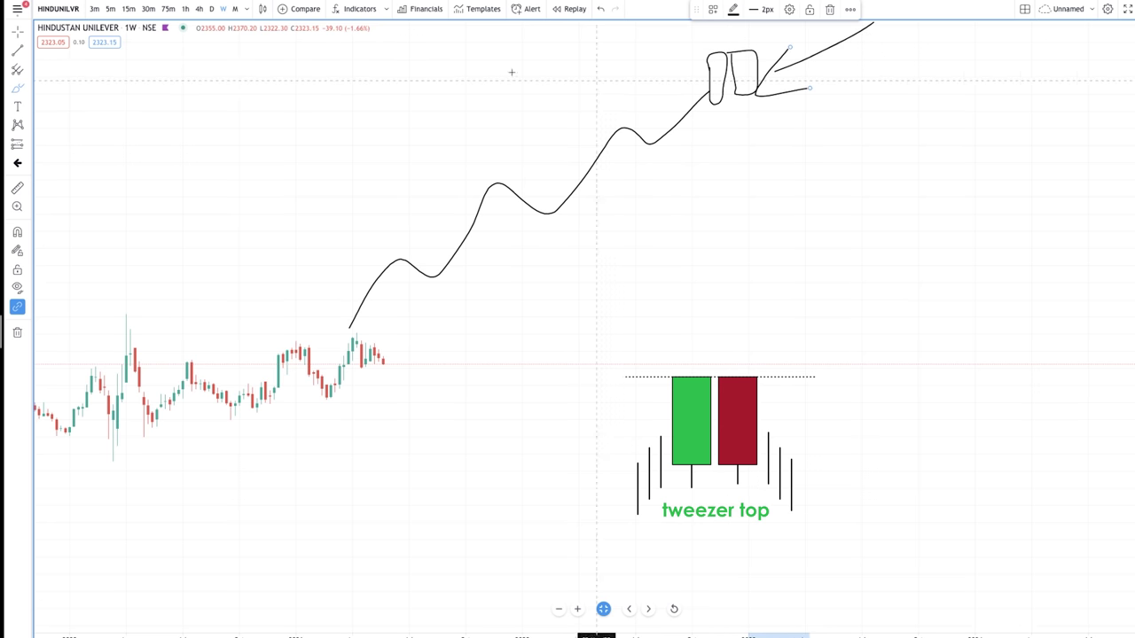
# Look back through Hindustan Unilever's weekly price history to examine its long-term uptrend and earlier consolidation ranges.
pyautogui.scroll(-2, 377, 204)
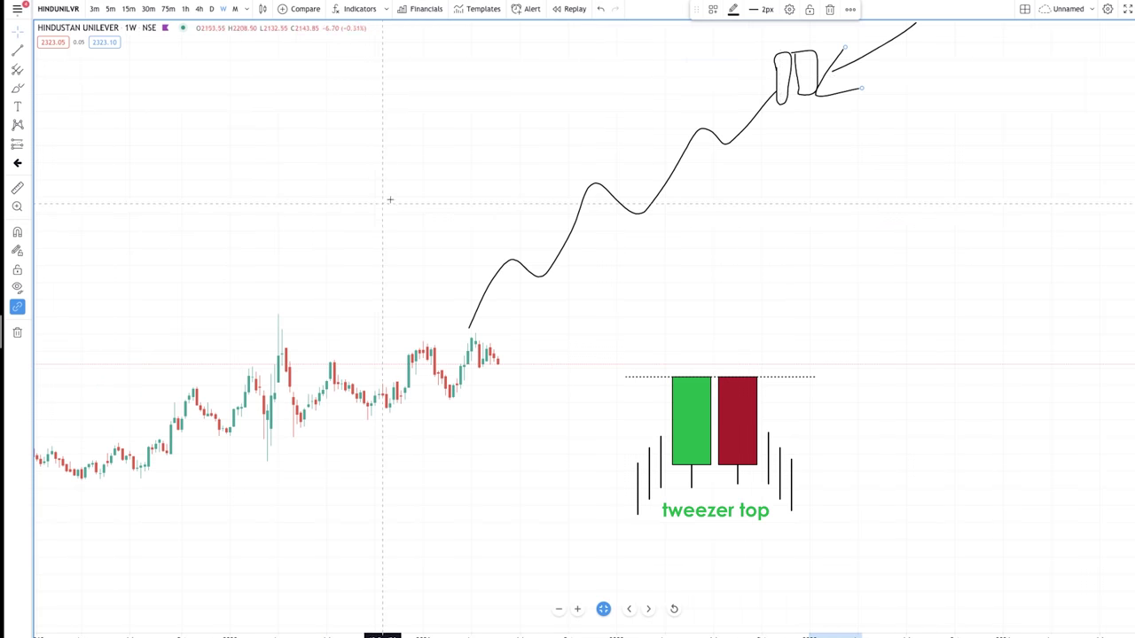
pyautogui.moveTo(860, 88); pyautogui.dragTo(1036, 175)
pyautogui.click(12, 49)
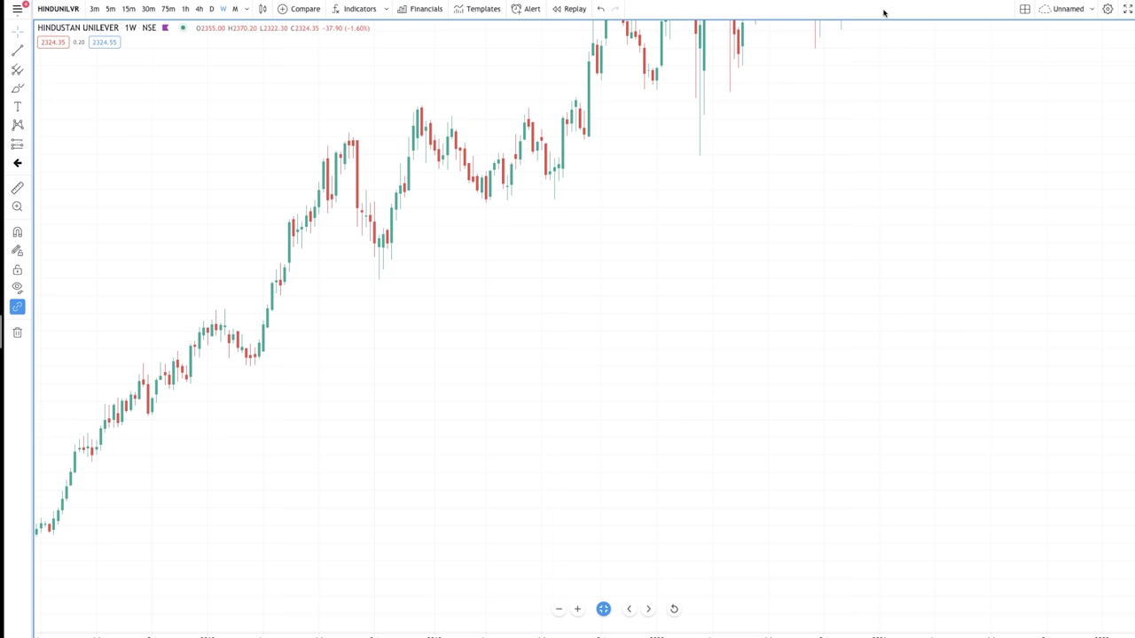
pyautogui.moveTo(470, 217); pyautogui.dragTo(691, 20)
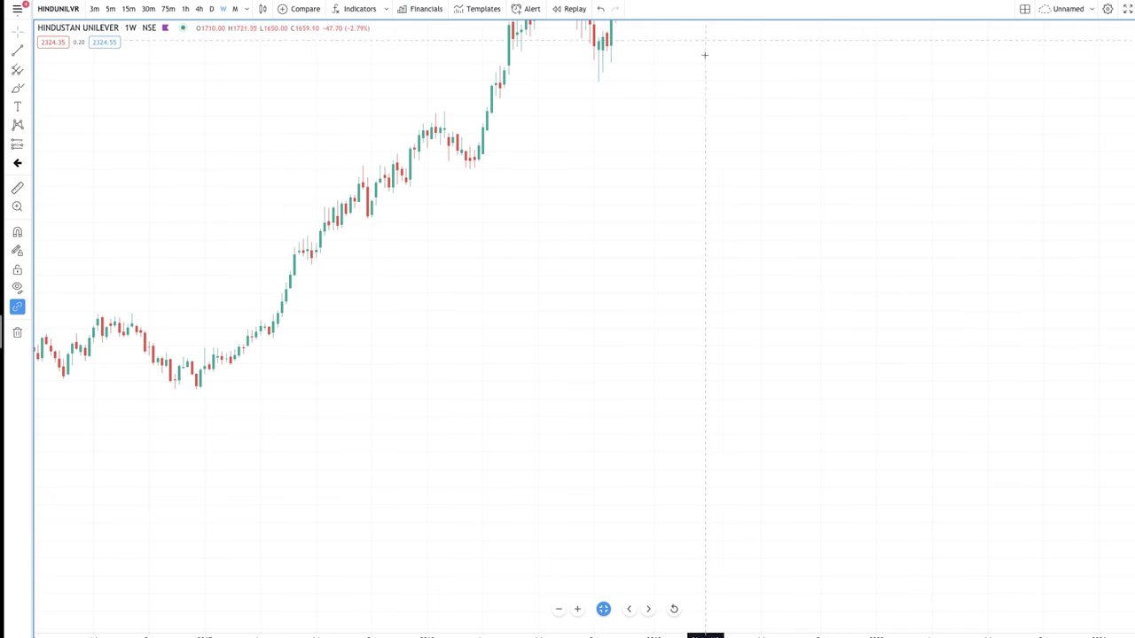
pyautogui.moveTo(364, 269); pyautogui.dragTo(611, 211)
pyautogui.scroll(-3, 459, 276)
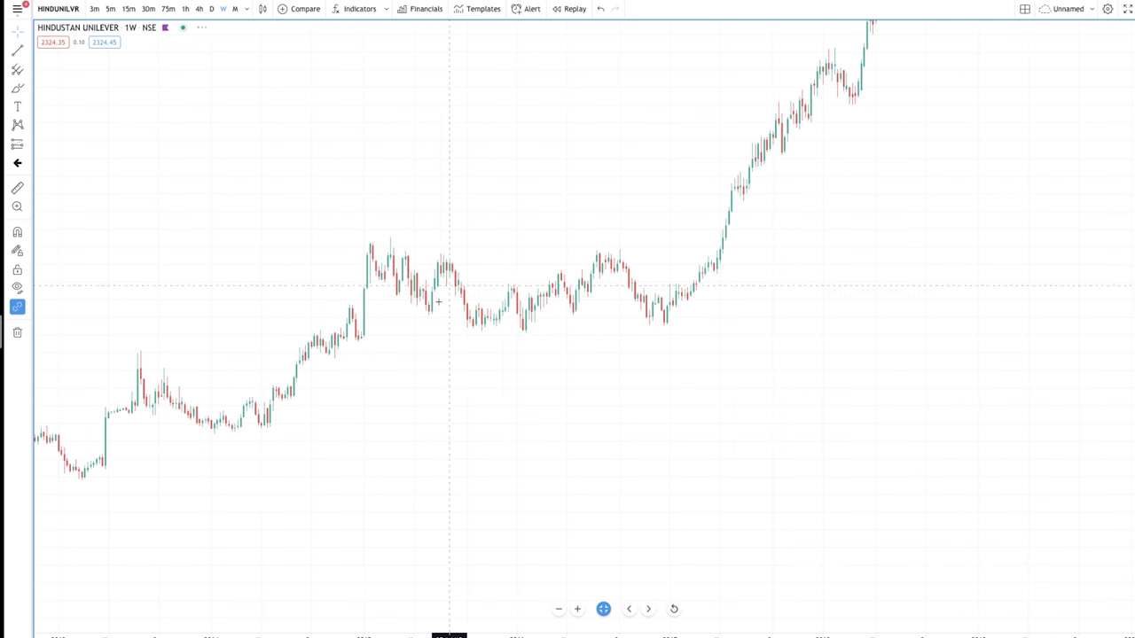
pyautogui.moveTo(433, 347); pyautogui.dragTo(759, 241)
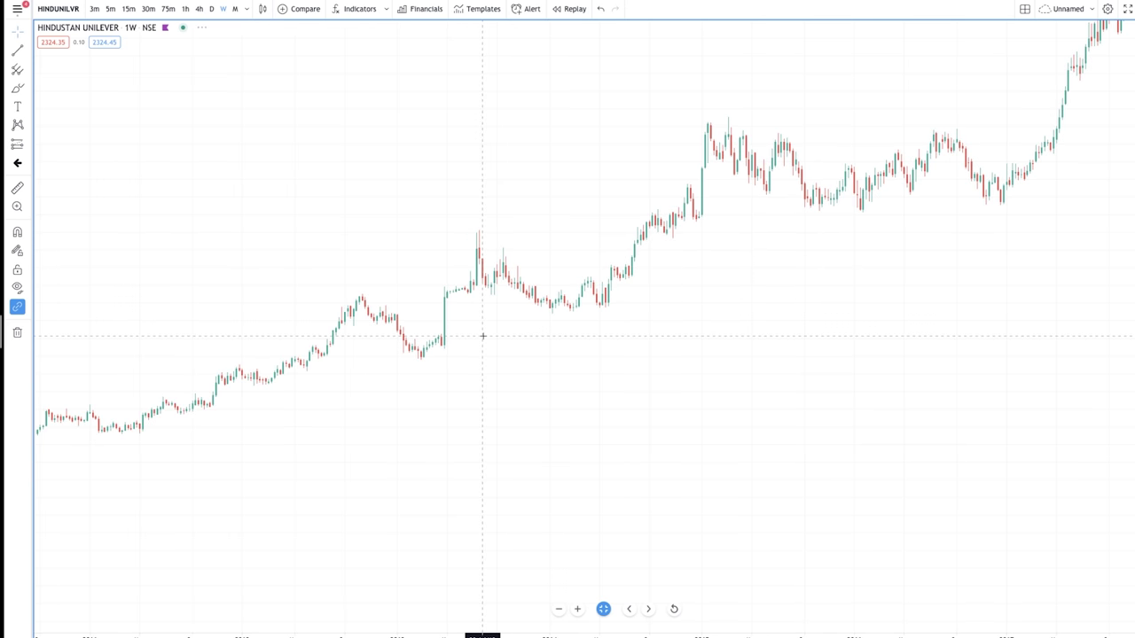
pyautogui.scroll(-3, 493, 390)
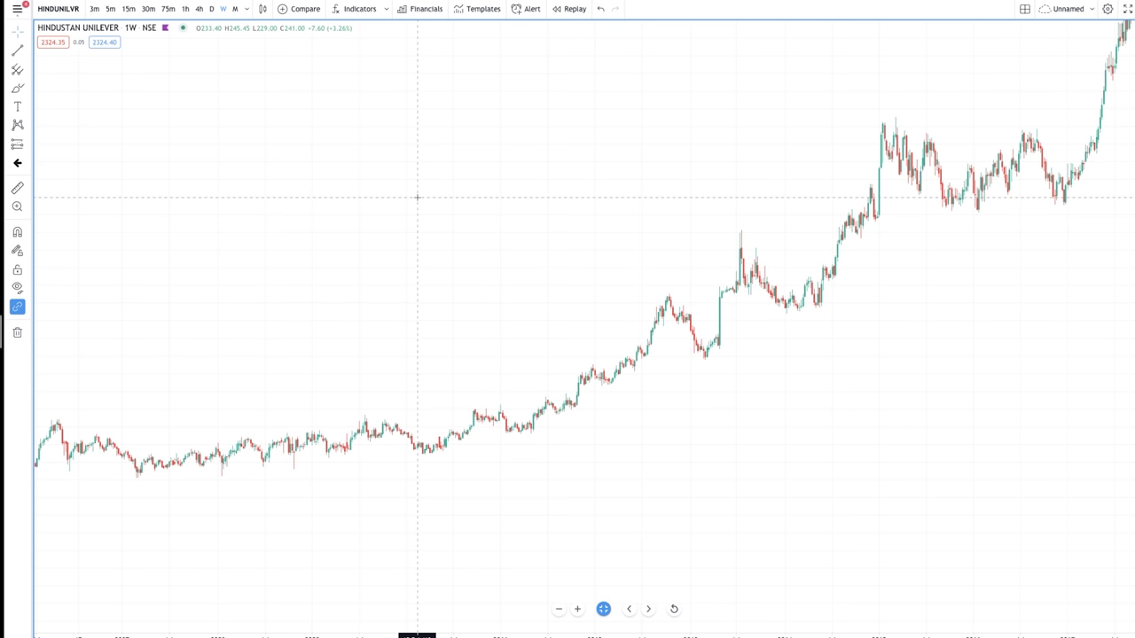
pyautogui.moveTo(747, 558); pyautogui.dragTo(799, 301)
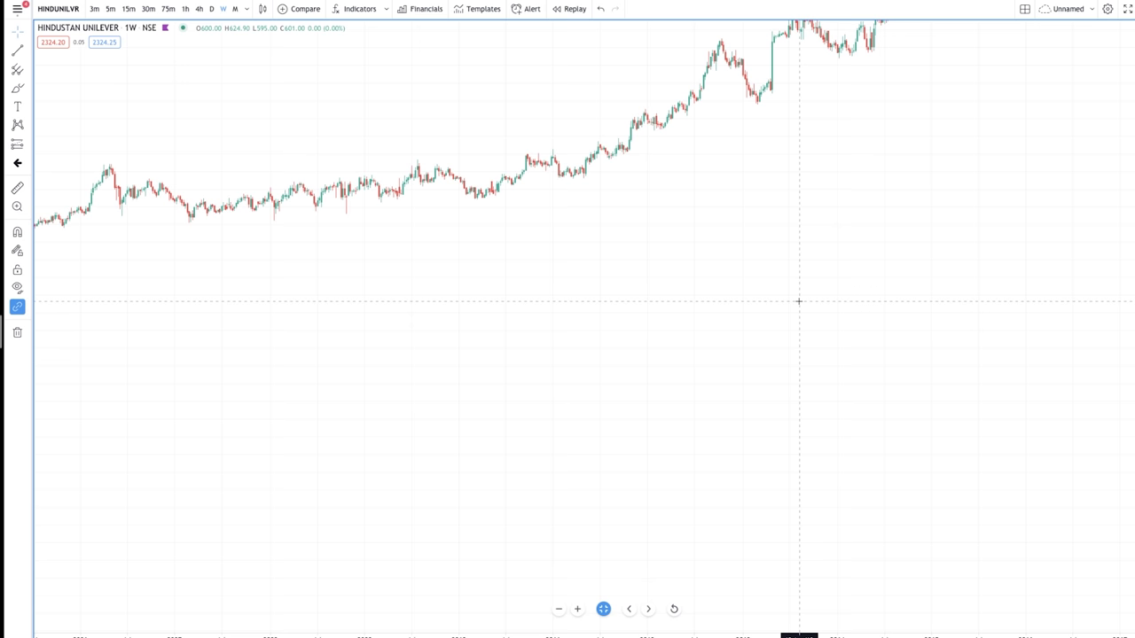
pyautogui.scroll(2, 796, 301)
pyautogui.moveTo(665, 297); pyautogui.dragTo(820, 325)
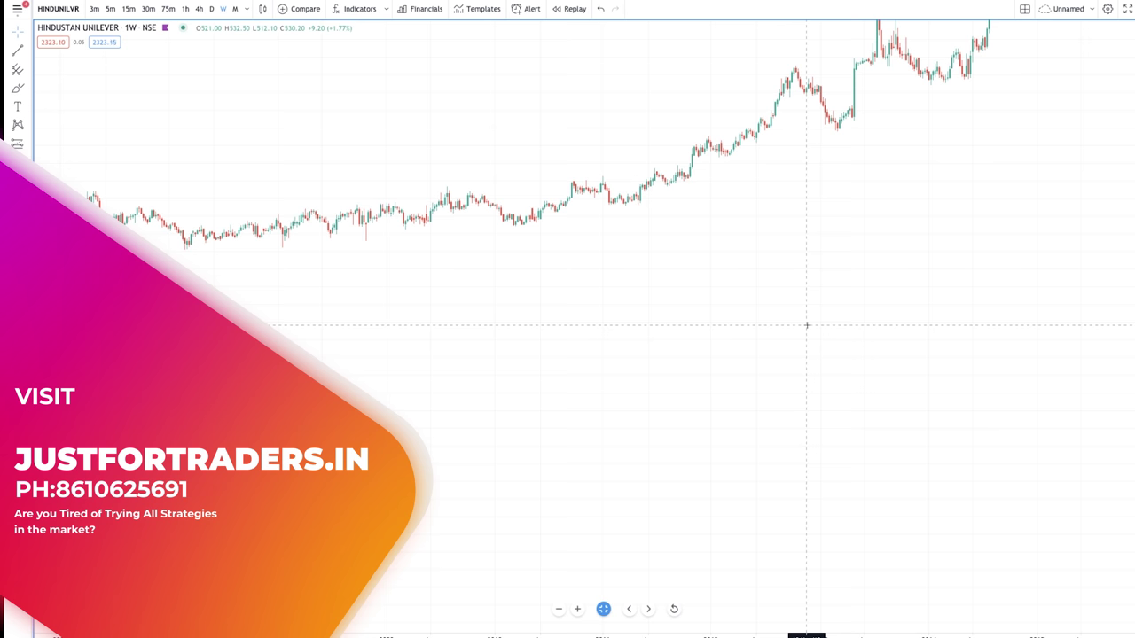
pyautogui.moveTo(808, 293); pyautogui.dragTo(553, 448)
pyautogui.scroll(2, 553, 448)
pyautogui.scroll(2, 896, 304)
pyautogui.scroll(2, 593, 393)
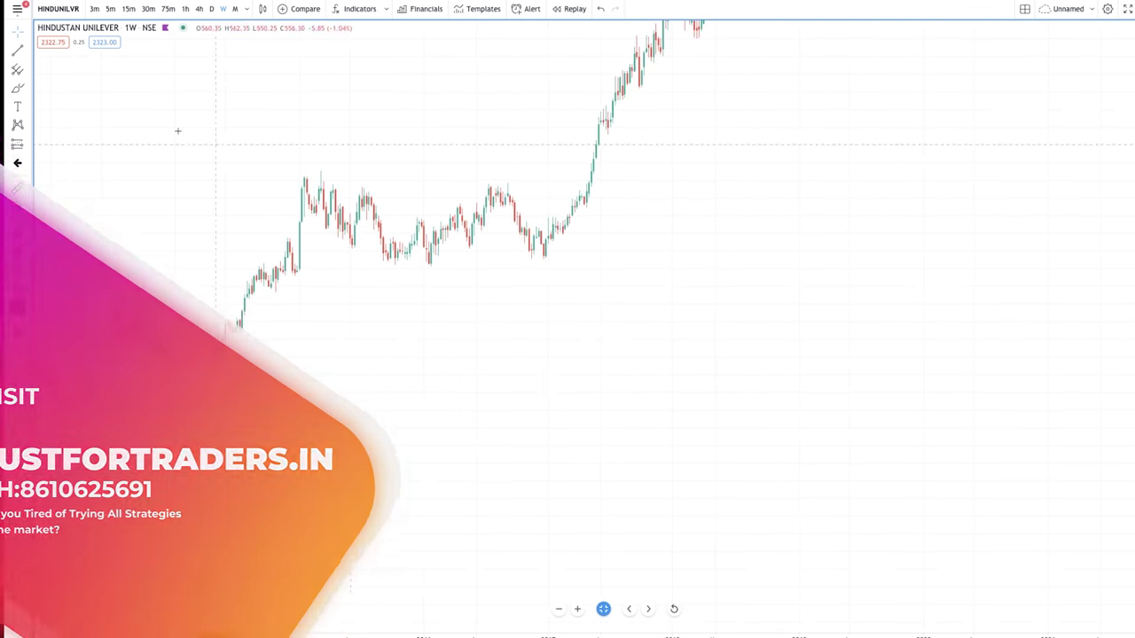
pyautogui.moveTo(307, 434); pyautogui.dragTo(488, 292)
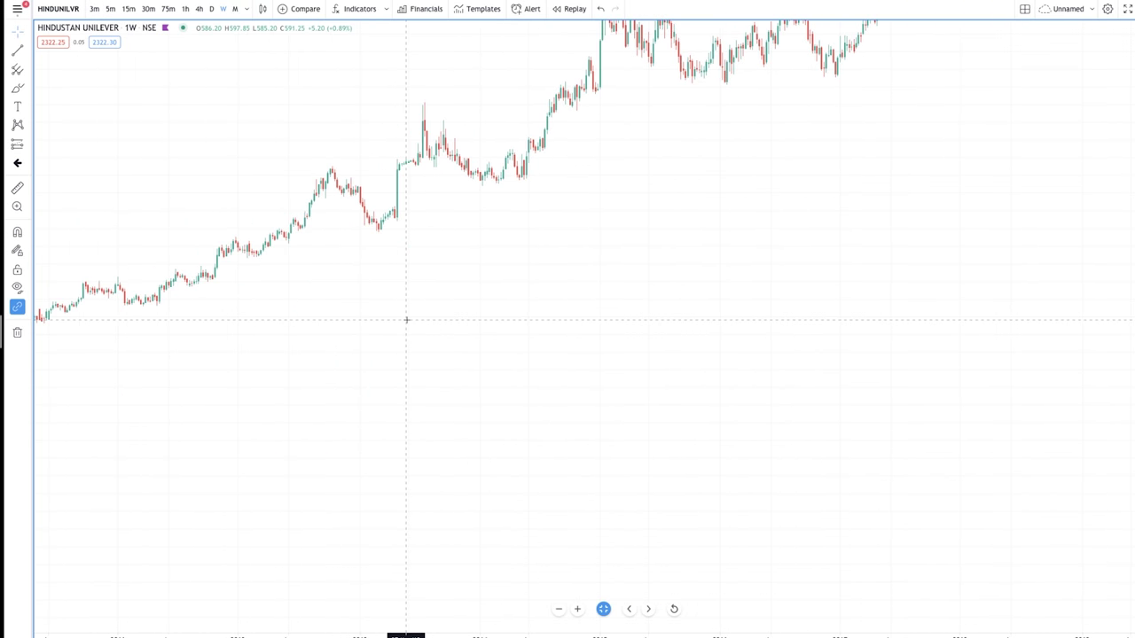
pyautogui.moveTo(577, 286); pyautogui.dragTo(458, 383)
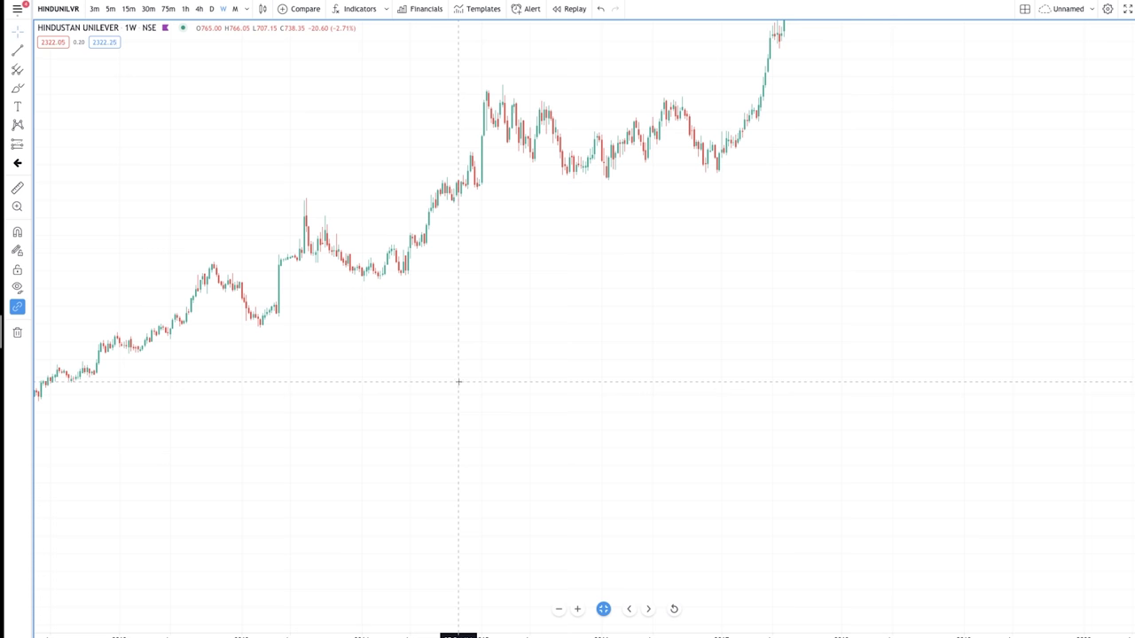
pyautogui.moveTo(530, 274); pyautogui.dragTo(440, 272)
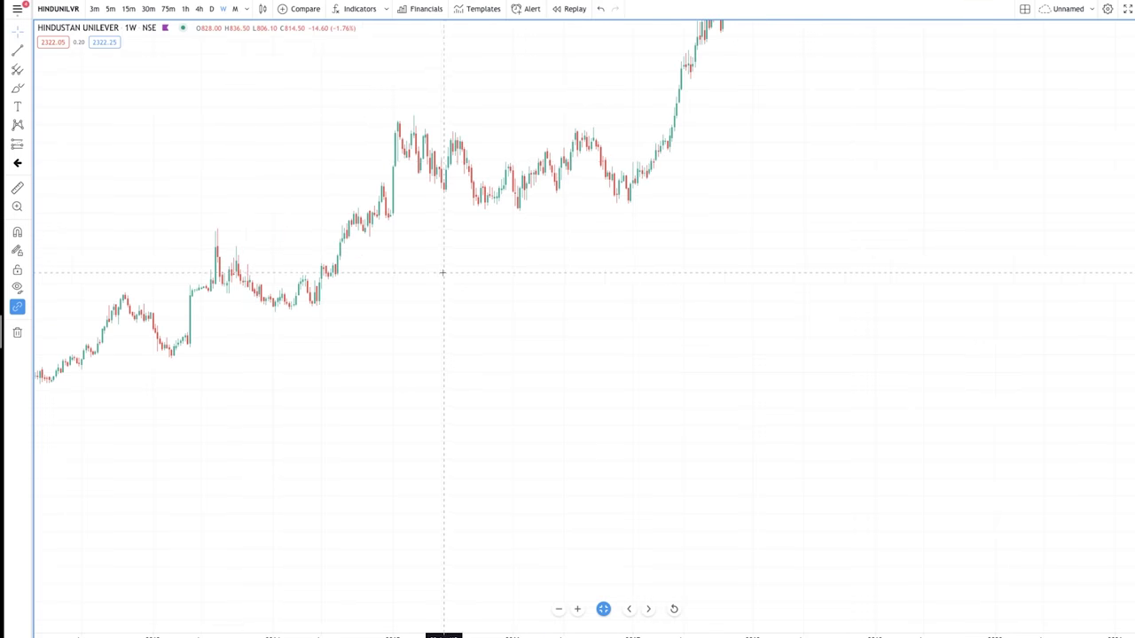
# Draw a falling trend line across the highs and a rising one under the lows of the 2015–2017 consolidation.
pyautogui.click(17, 51)
pyautogui.click(392, 118)
pyautogui.click(804, 144)
pyautogui.click(20, 53)
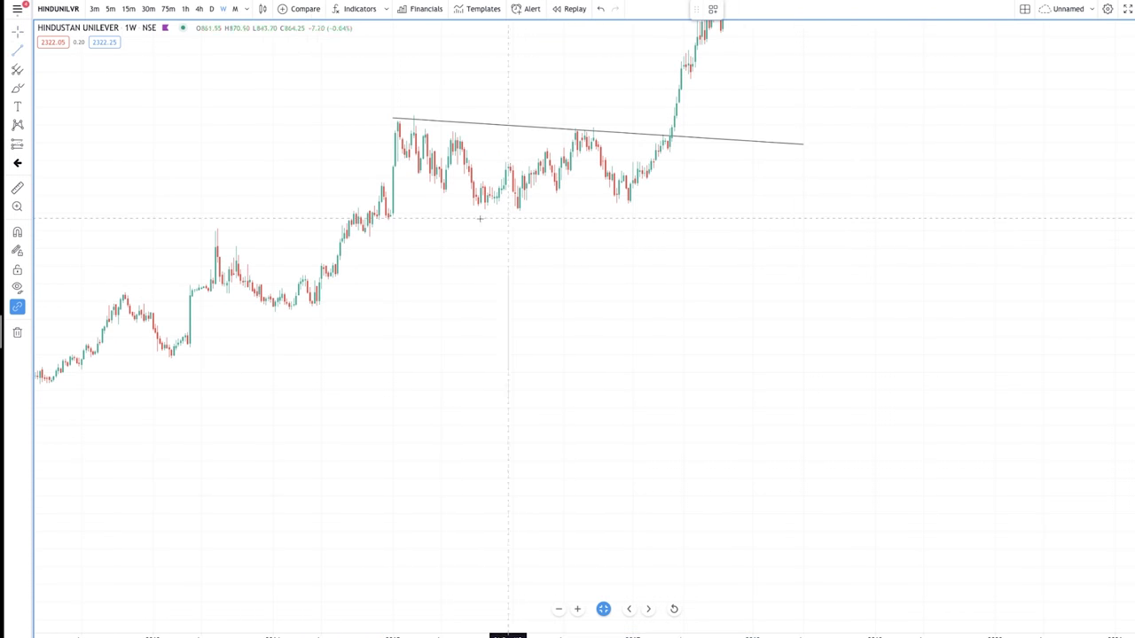
pyautogui.click(369, 219)
pyautogui.click(897, 189)
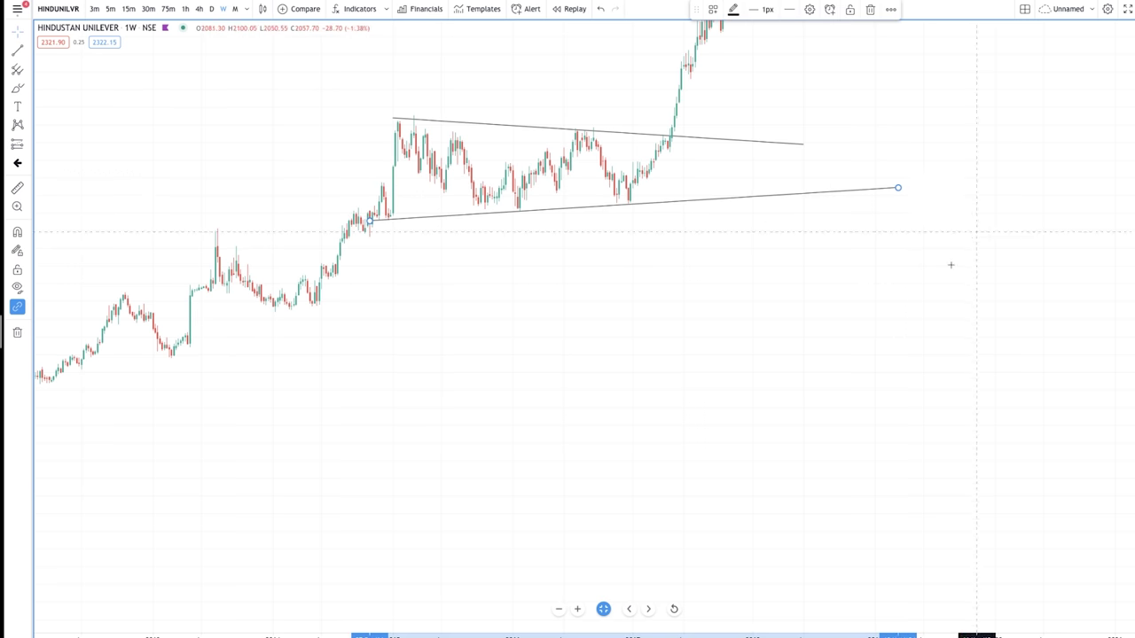
# Draw a rising trend line under the lows since late 2018 and a gently rising one across the 2020–2021 highs.
pyautogui.moveTo(672, 373); pyautogui.dragTo(195, 590)
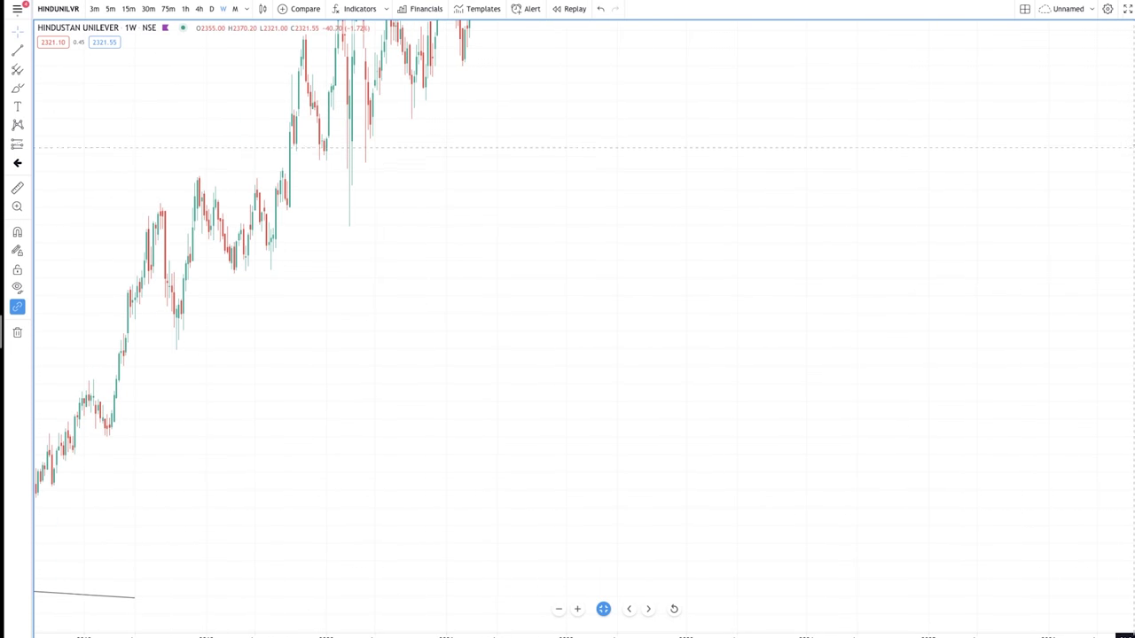
pyautogui.moveTo(1126, 102); pyautogui.dragTo(1096, 443)
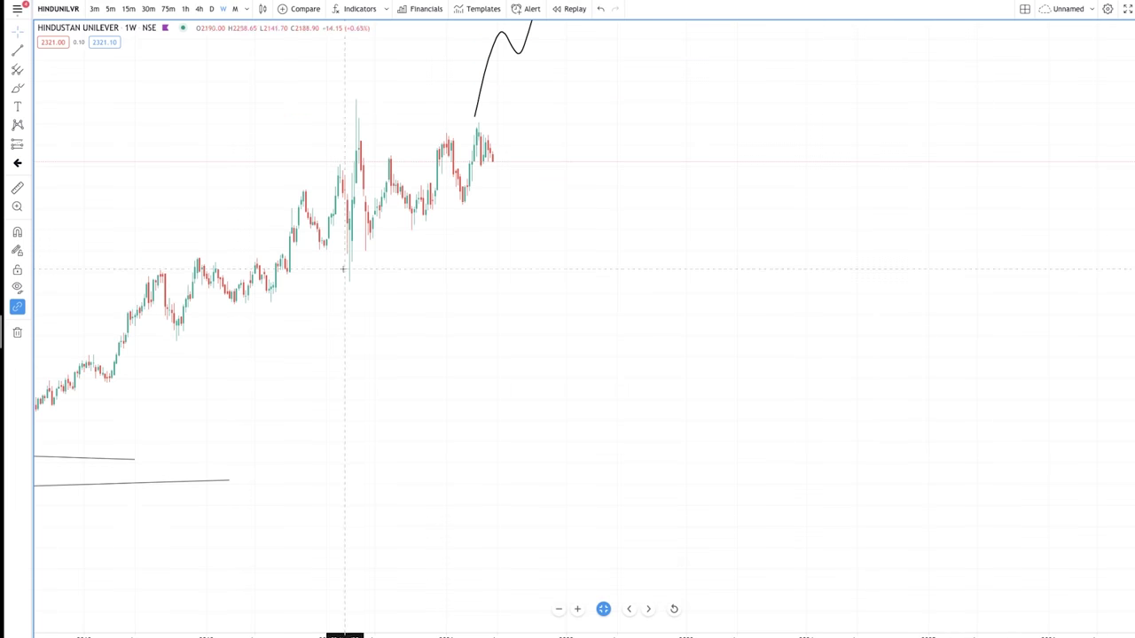
pyautogui.click(17, 50)
pyautogui.click(164, 335)
pyautogui.click(685, 96)
pyautogui.click(17, 50)
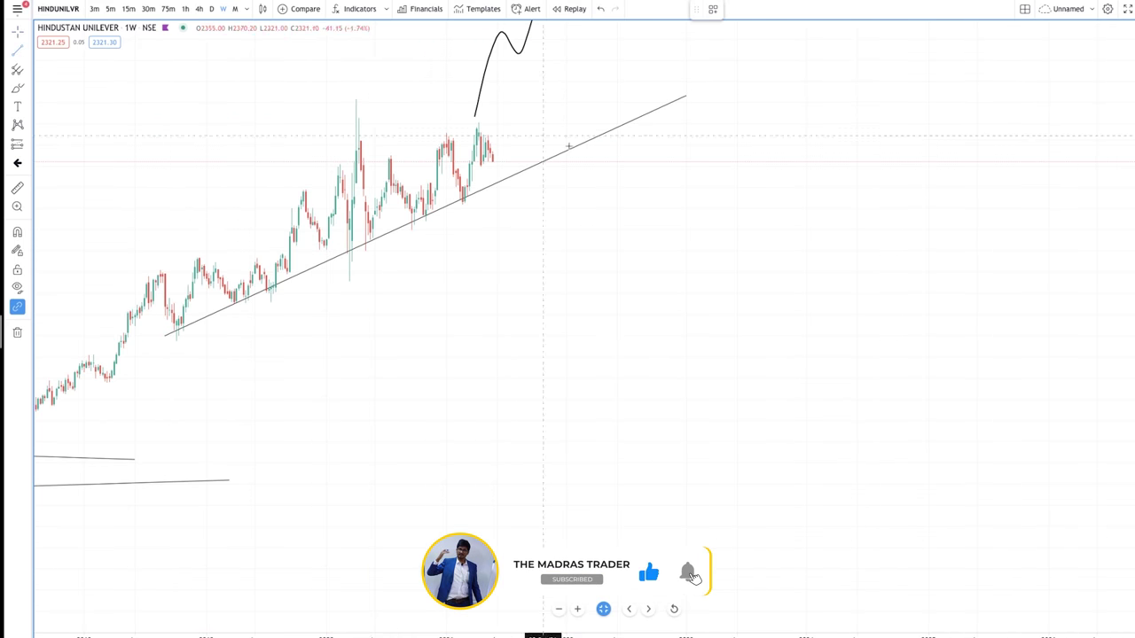
pyautogui.click(319, 135)
pyautogui.click(695, 116)
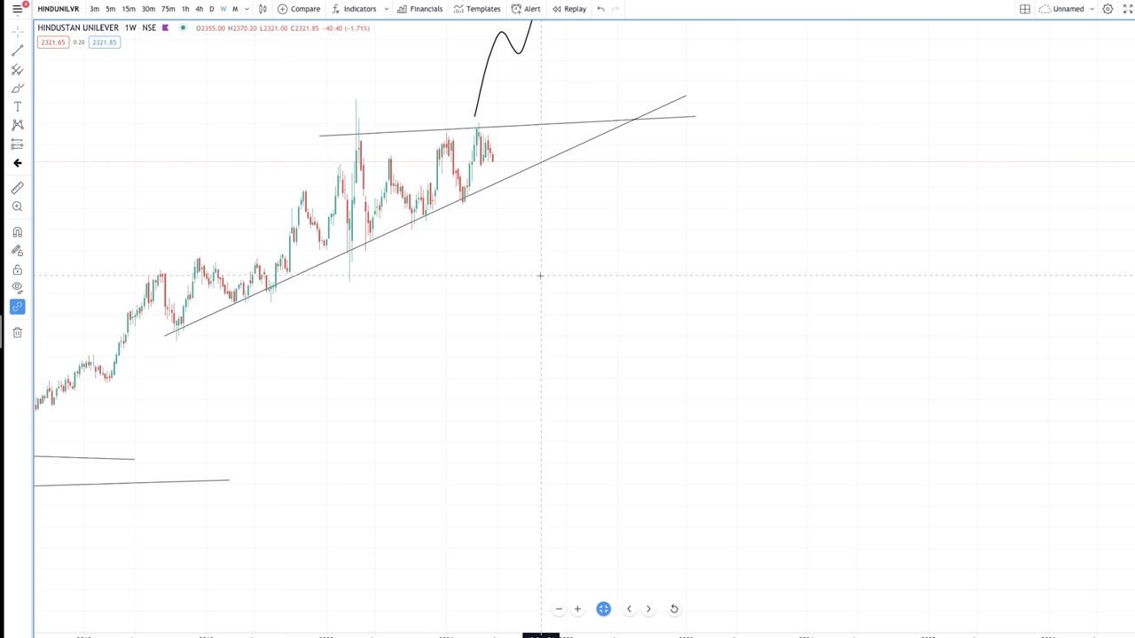
pyautogui.moveTo(386, 315); pyautogui.dragTo(517, 305)
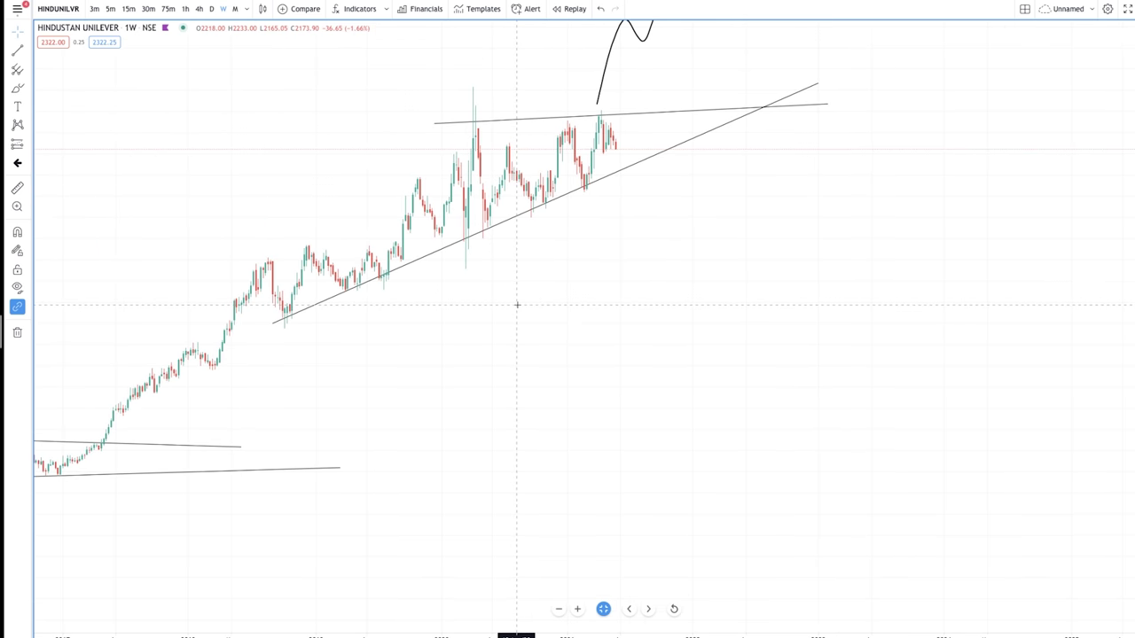